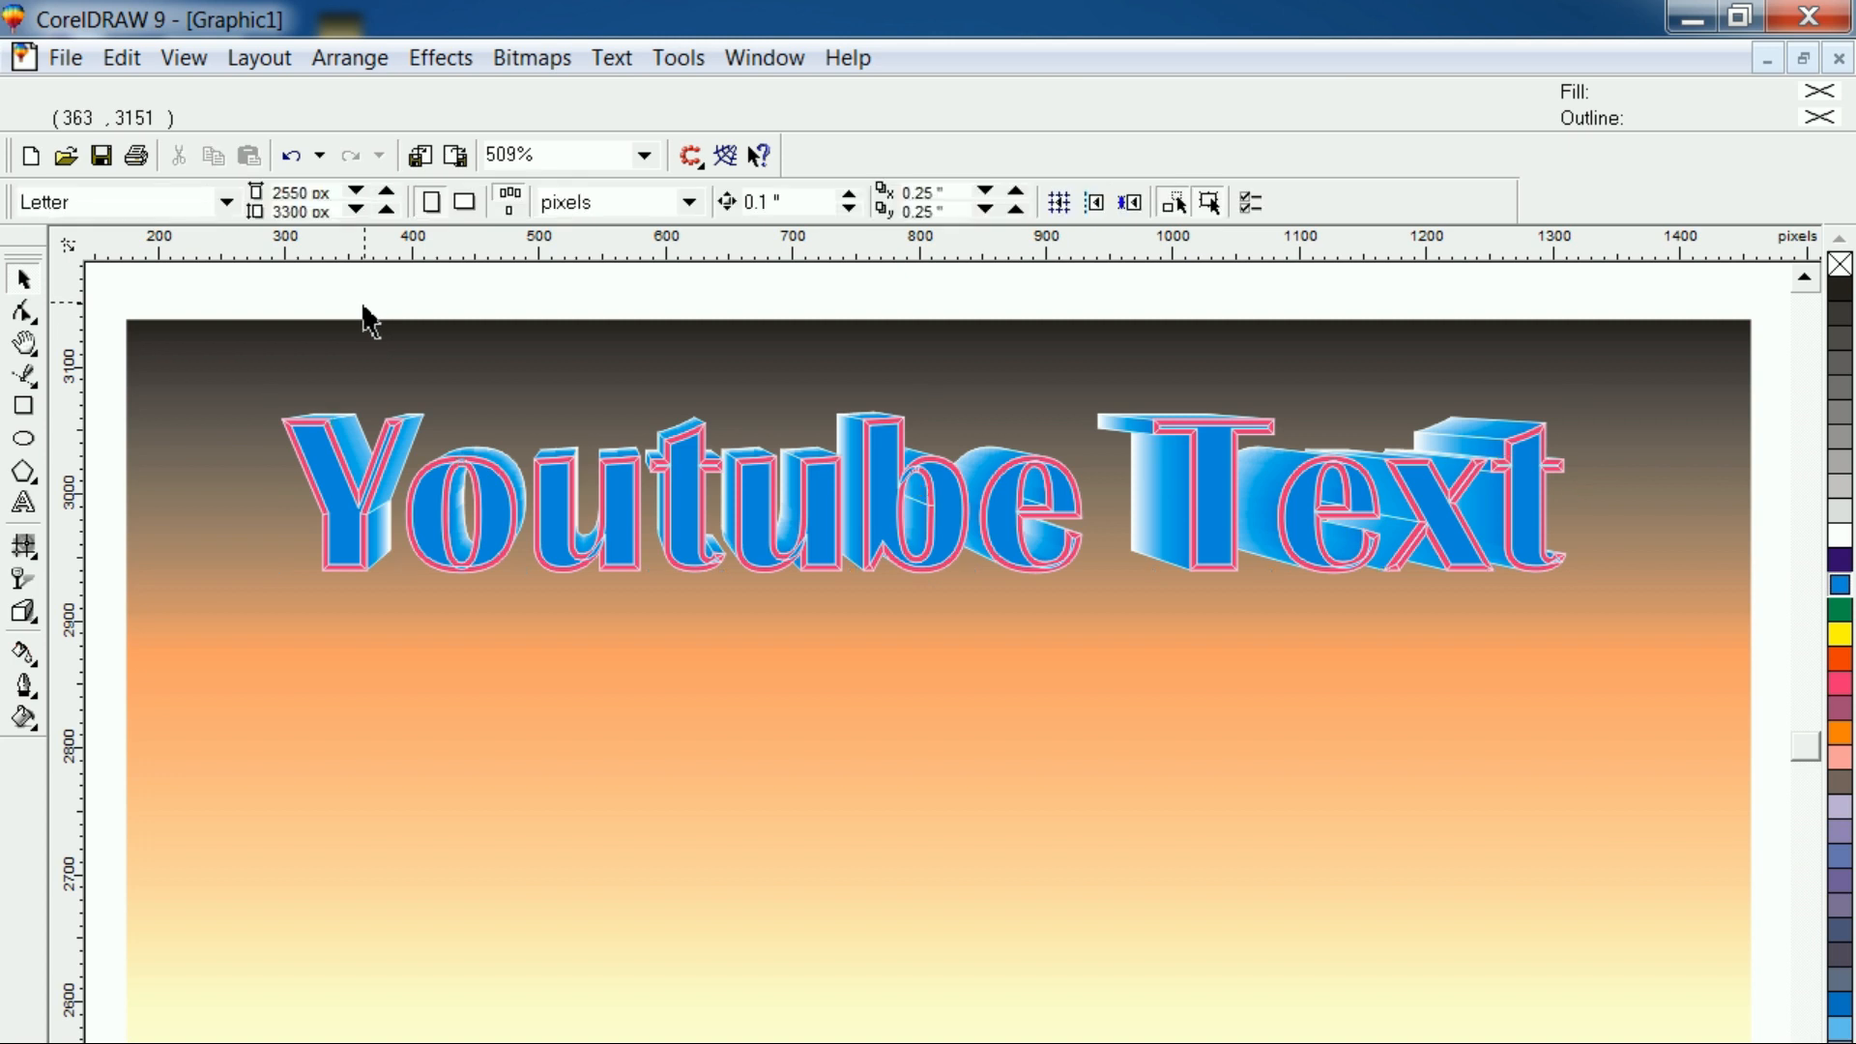
pyautogui.click(378, 662)
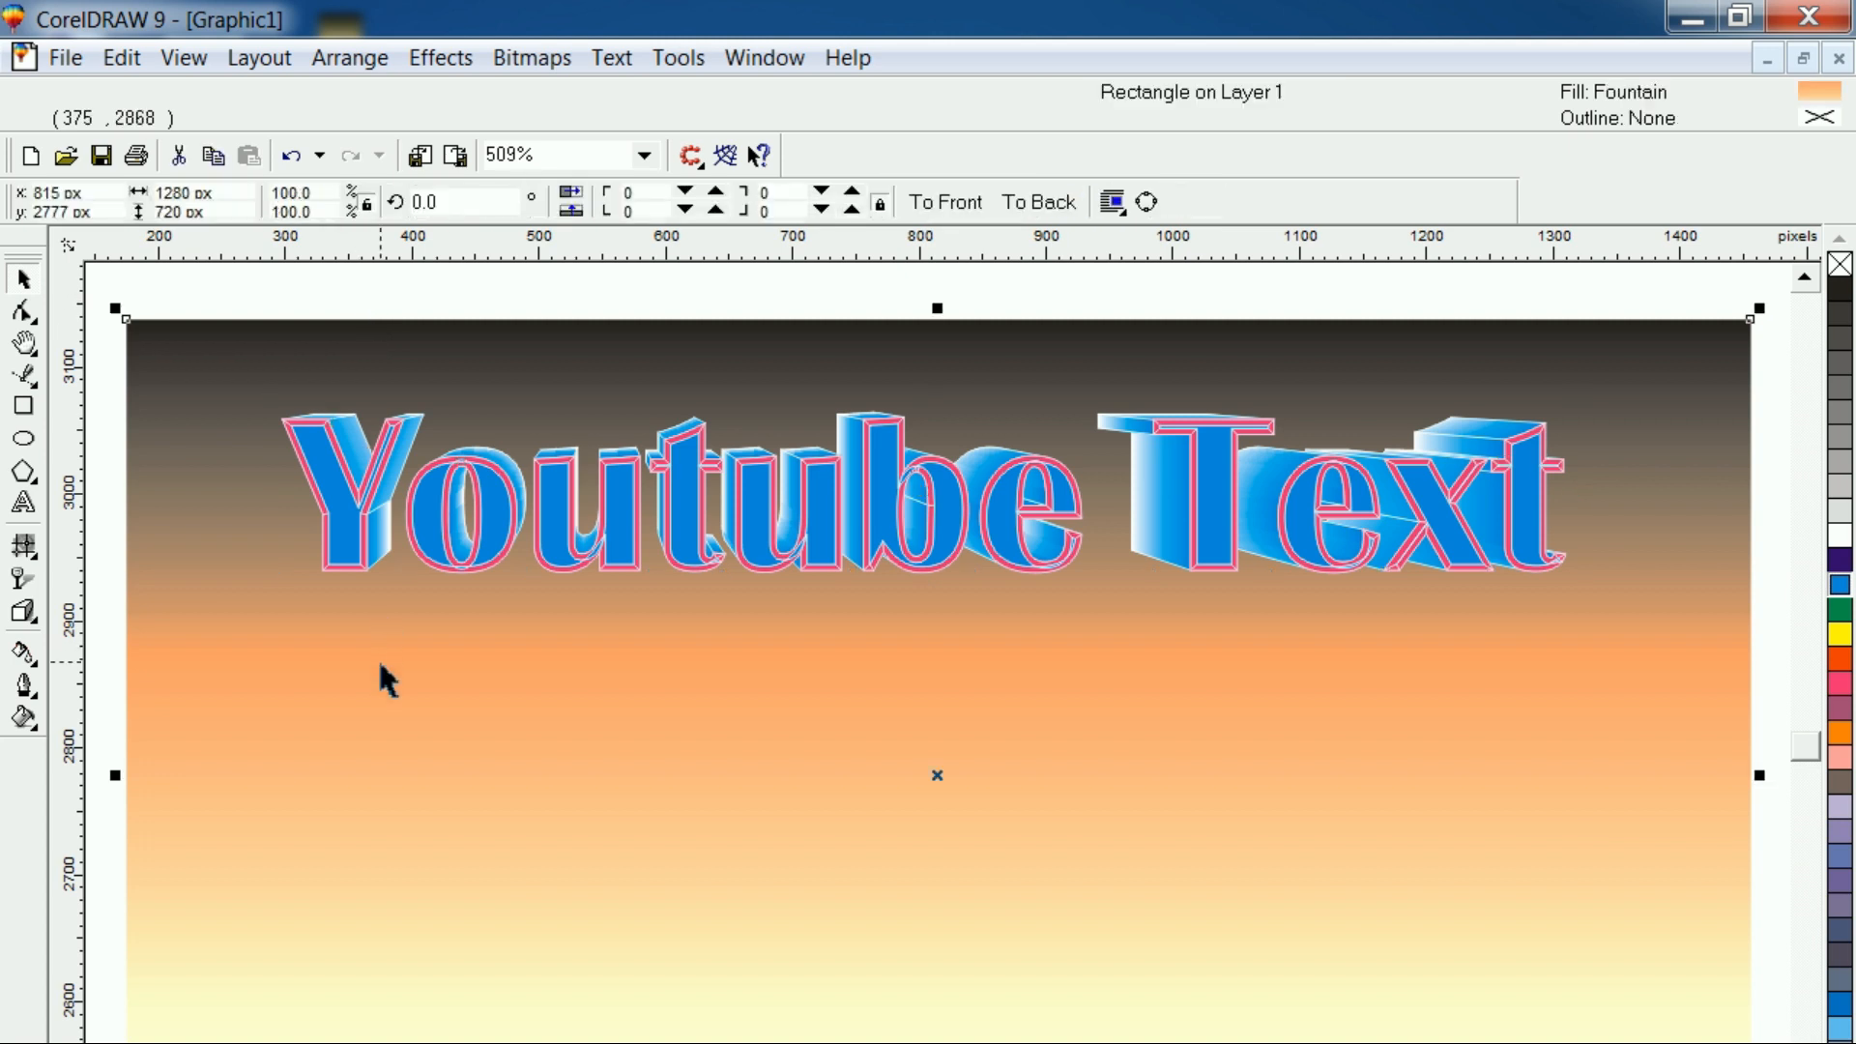
pyautogui.click(456, 565)
pyautogui.click(356, 290)
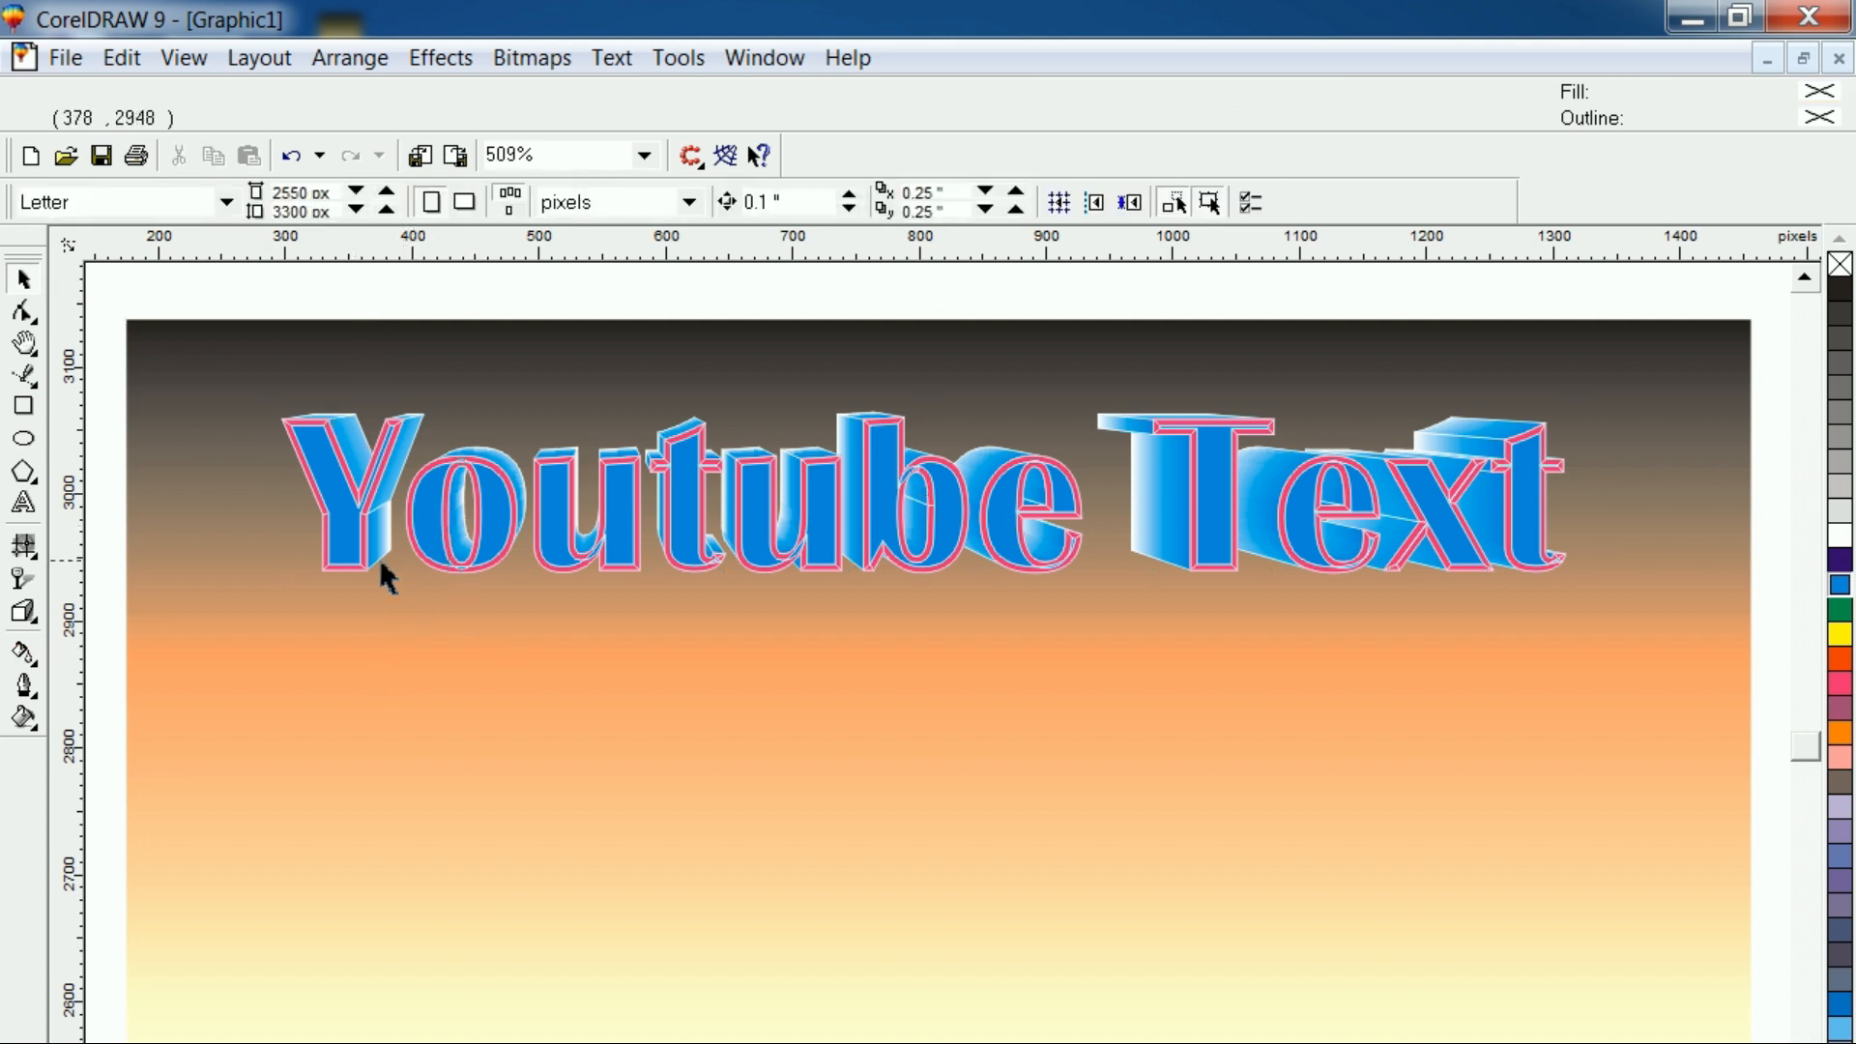
pyautogui.click(372, 559)
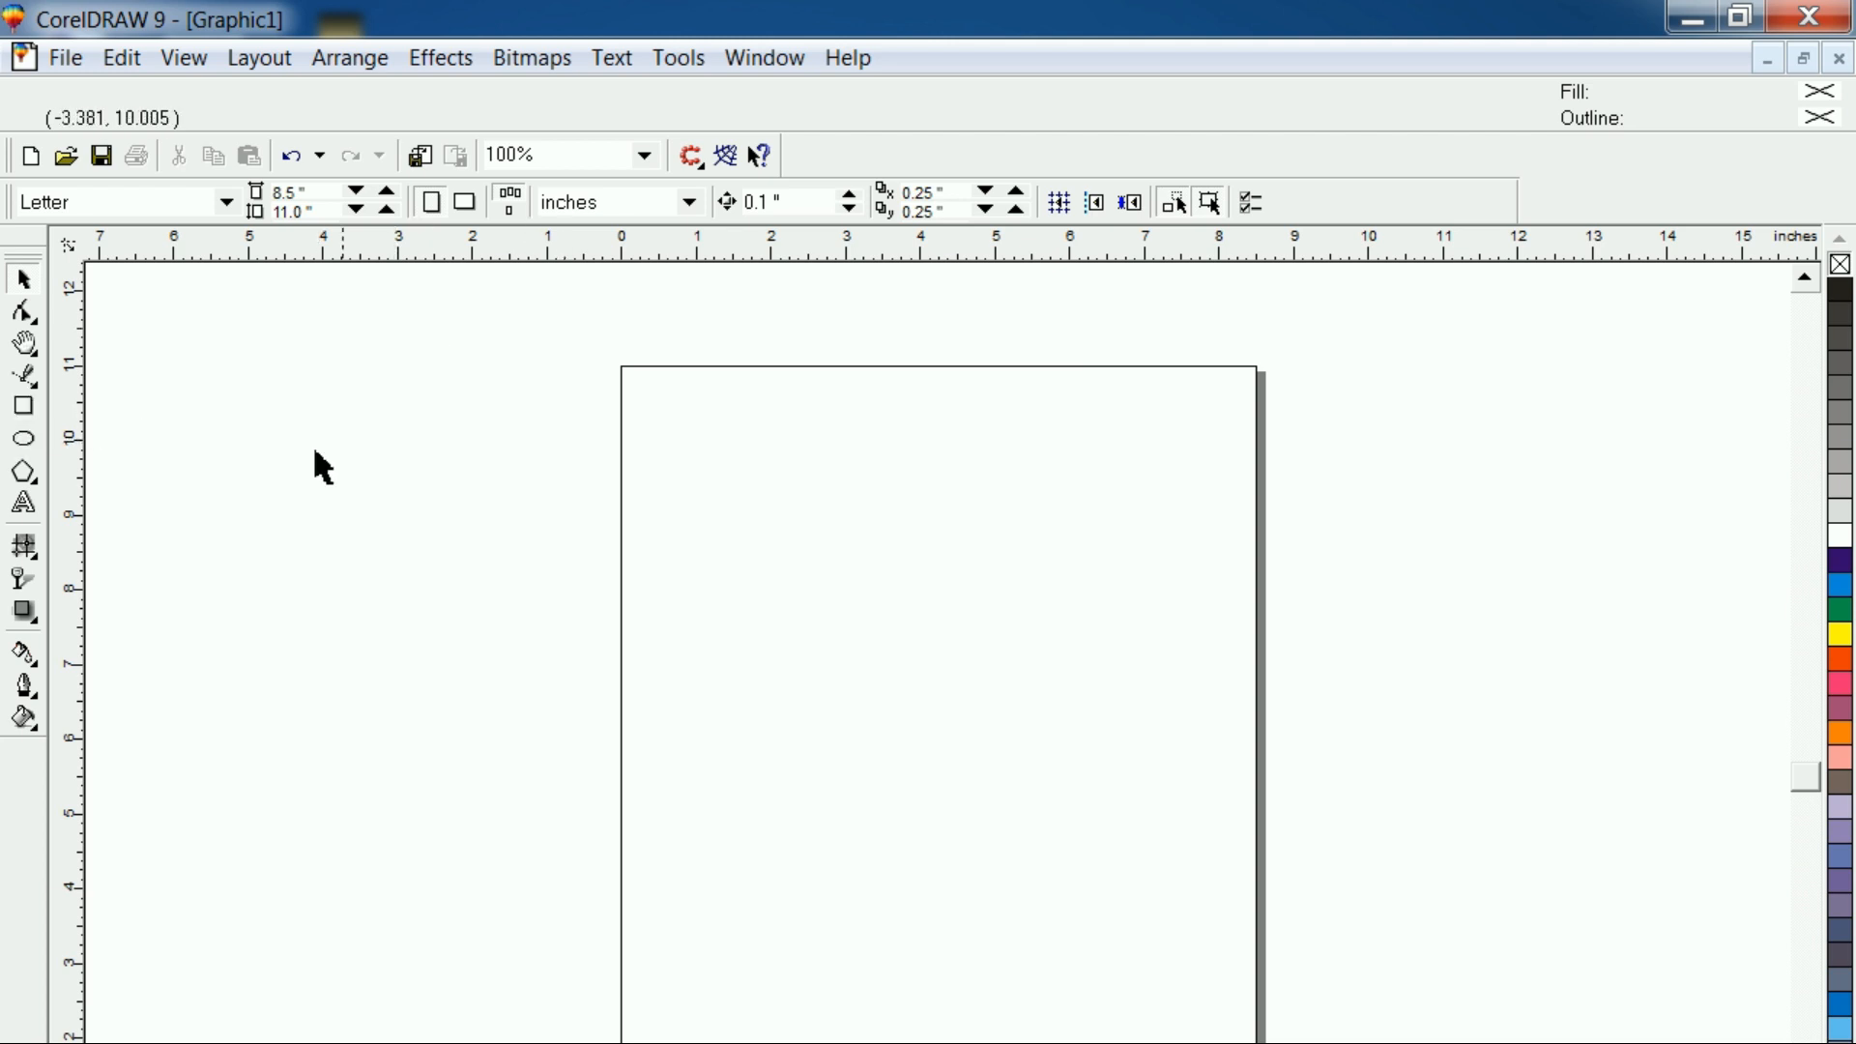
# Draw a rectangle about 4.2 by 2.1 inches near the page's upper-left corner
pyautogui.click(23, 406)
pyautogui.moveTo(668, 427); pyautogui.dragTo(979, 584)
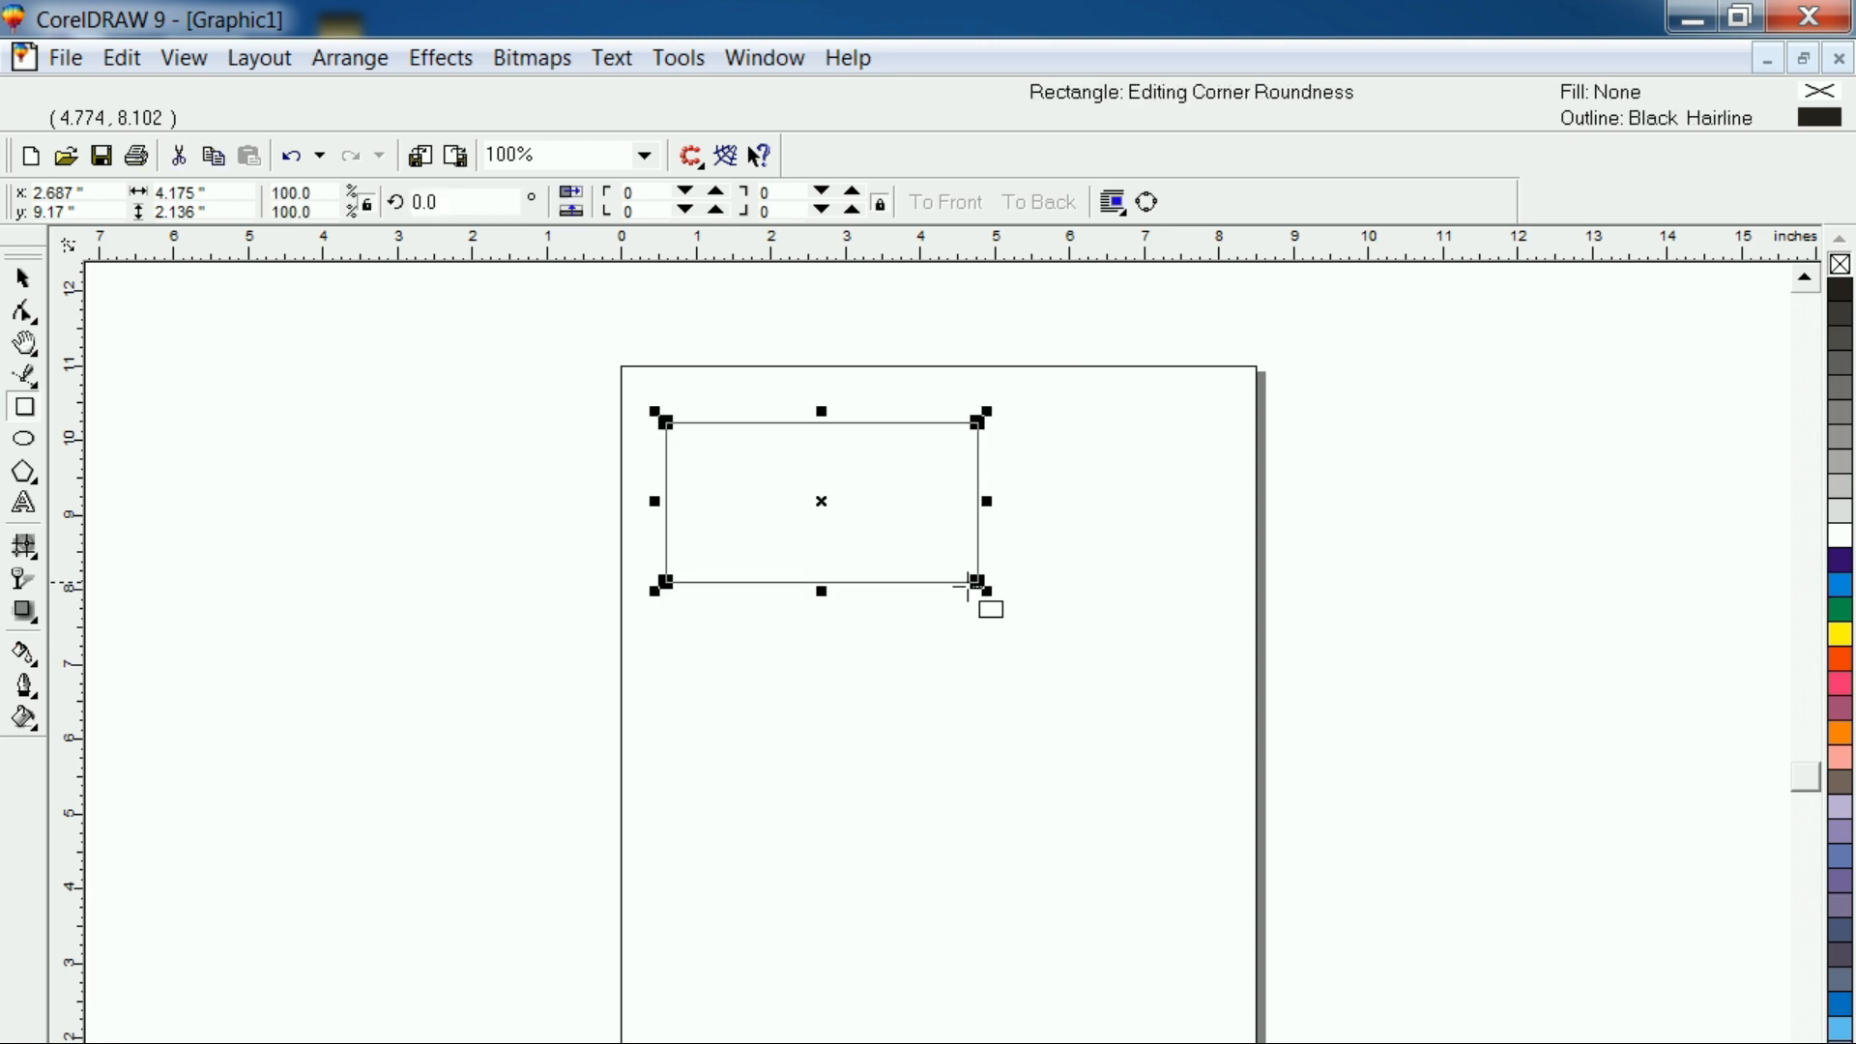
pyautogui.click(25, 280)
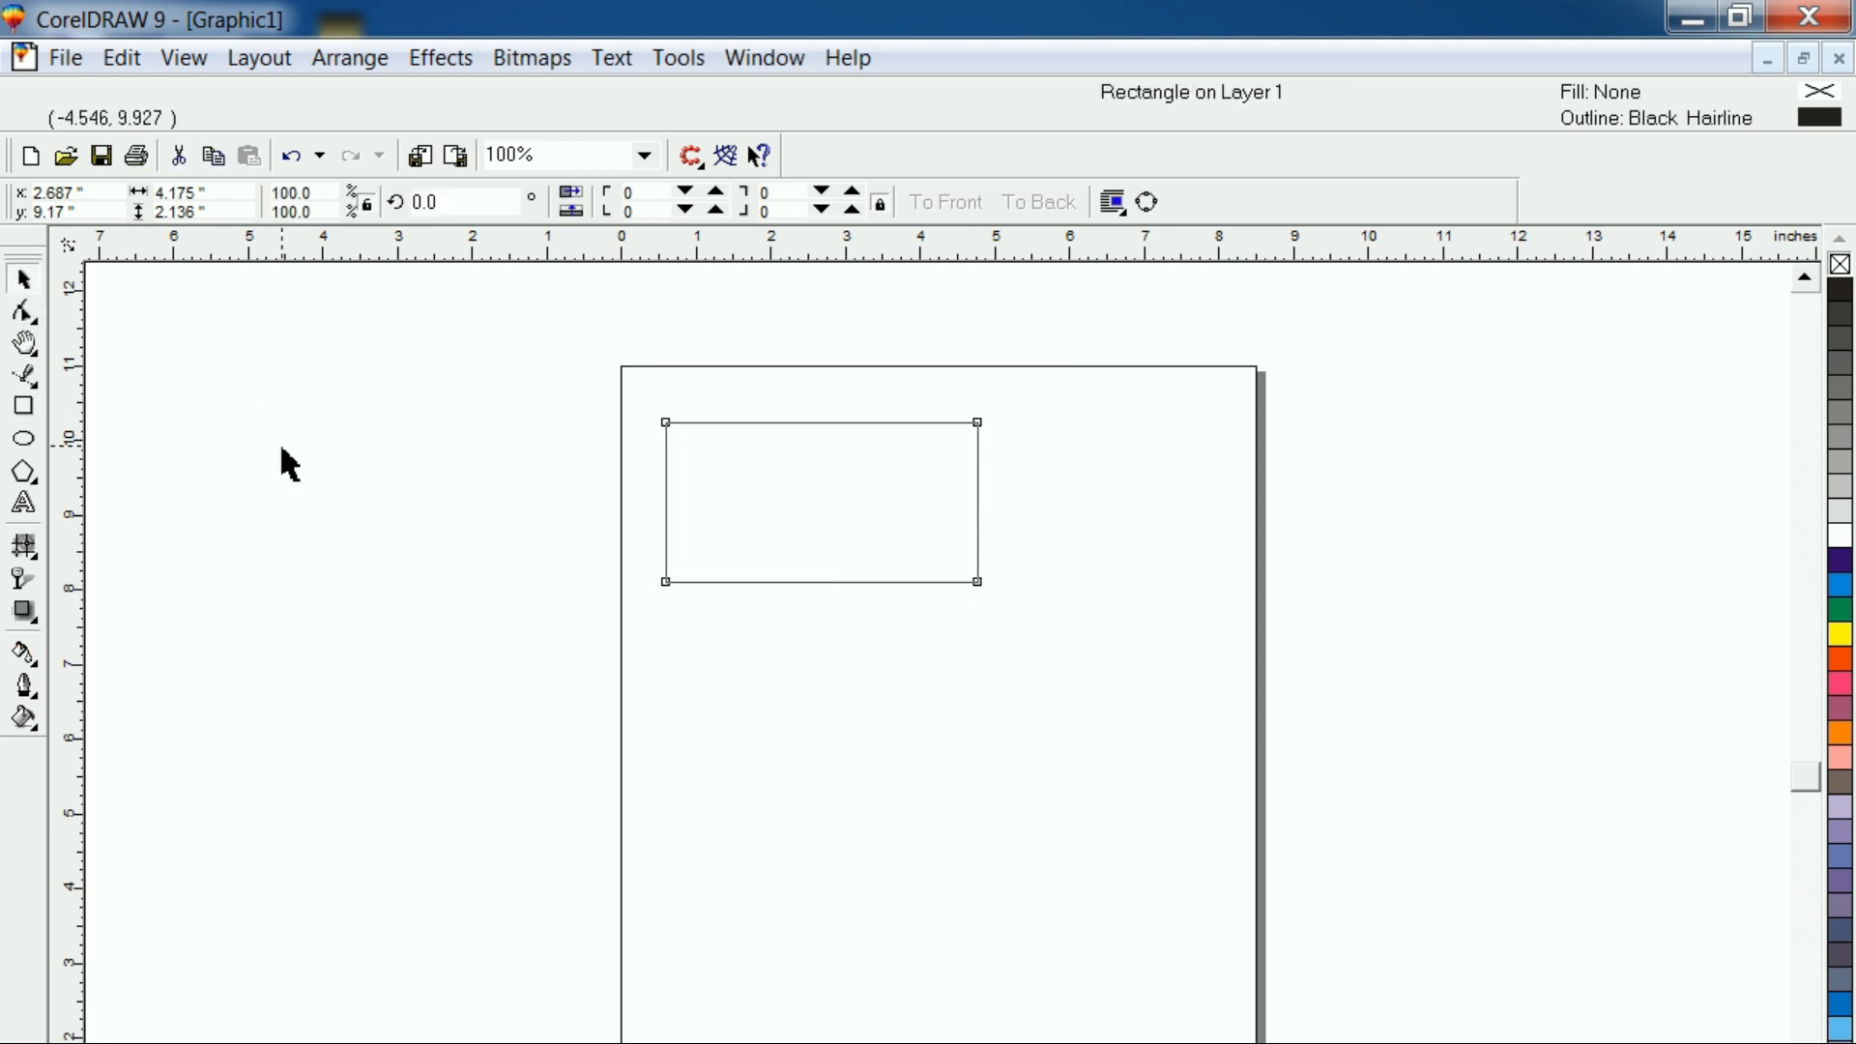
pyautogui.click(281, 460)
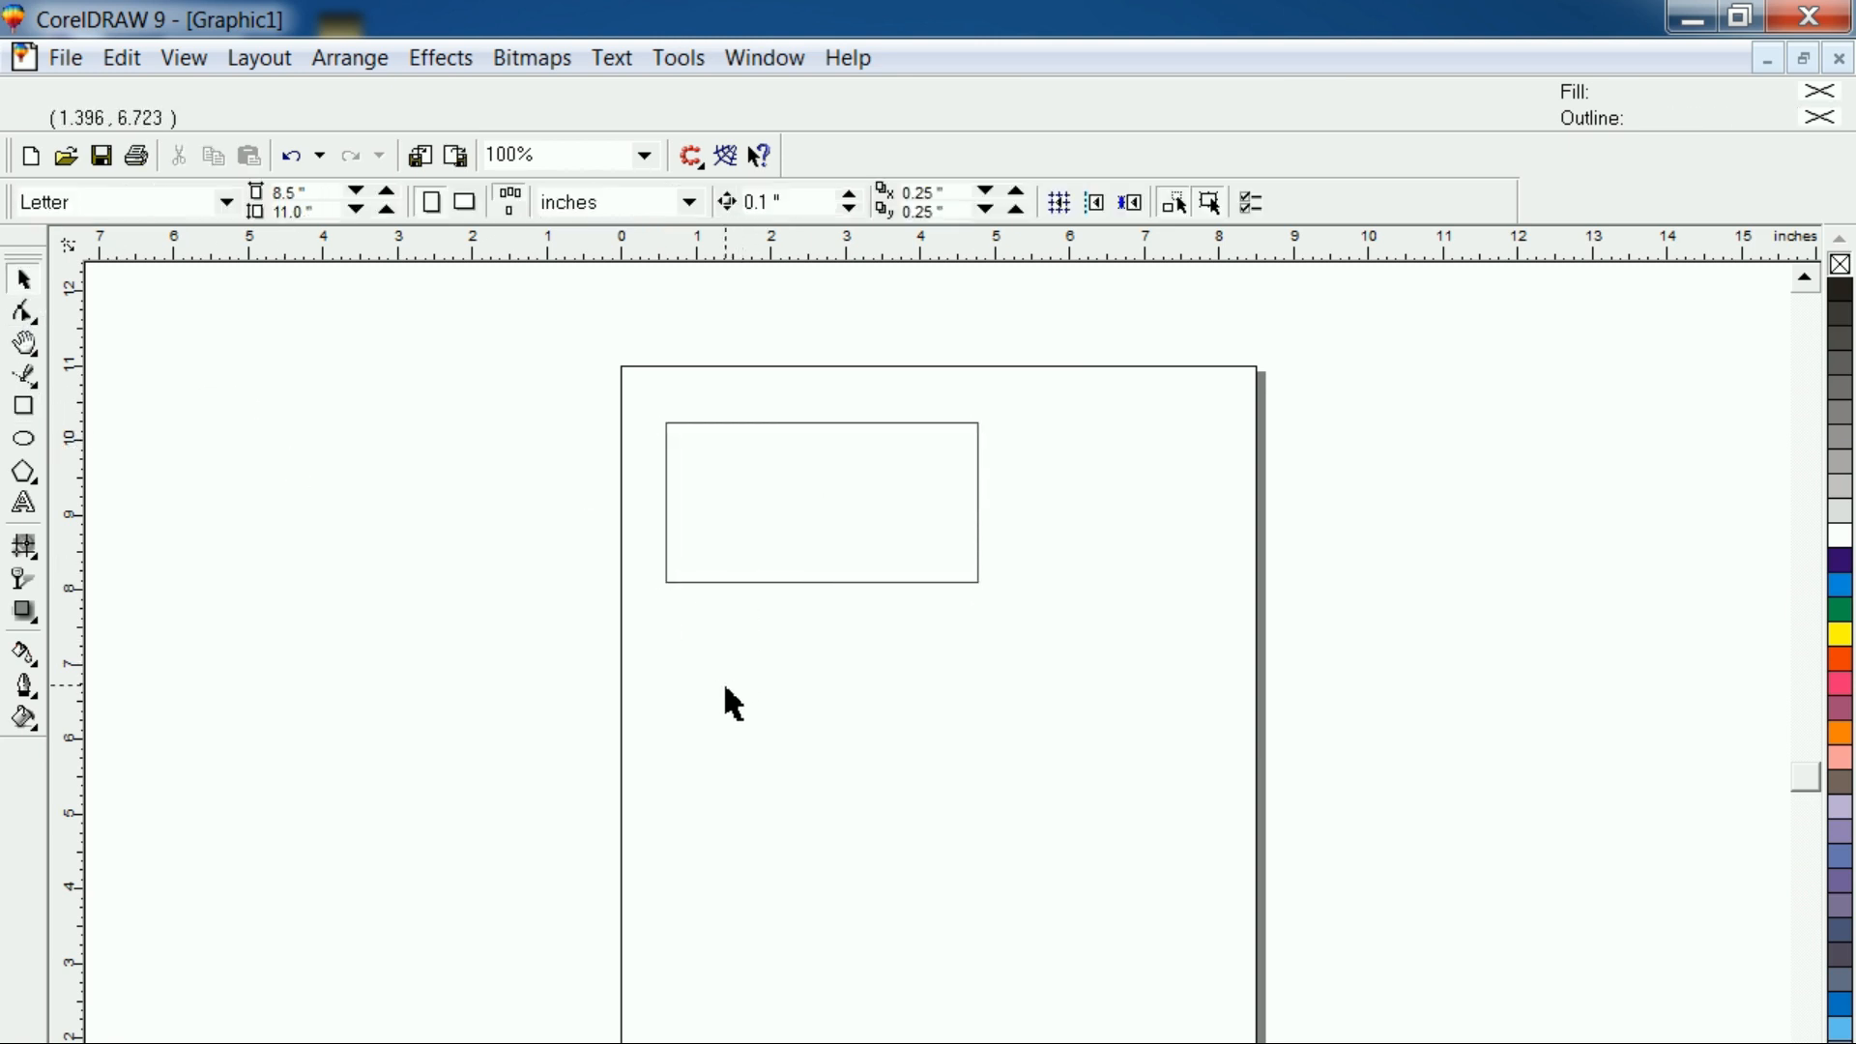
pyautogui.click(766, 422)
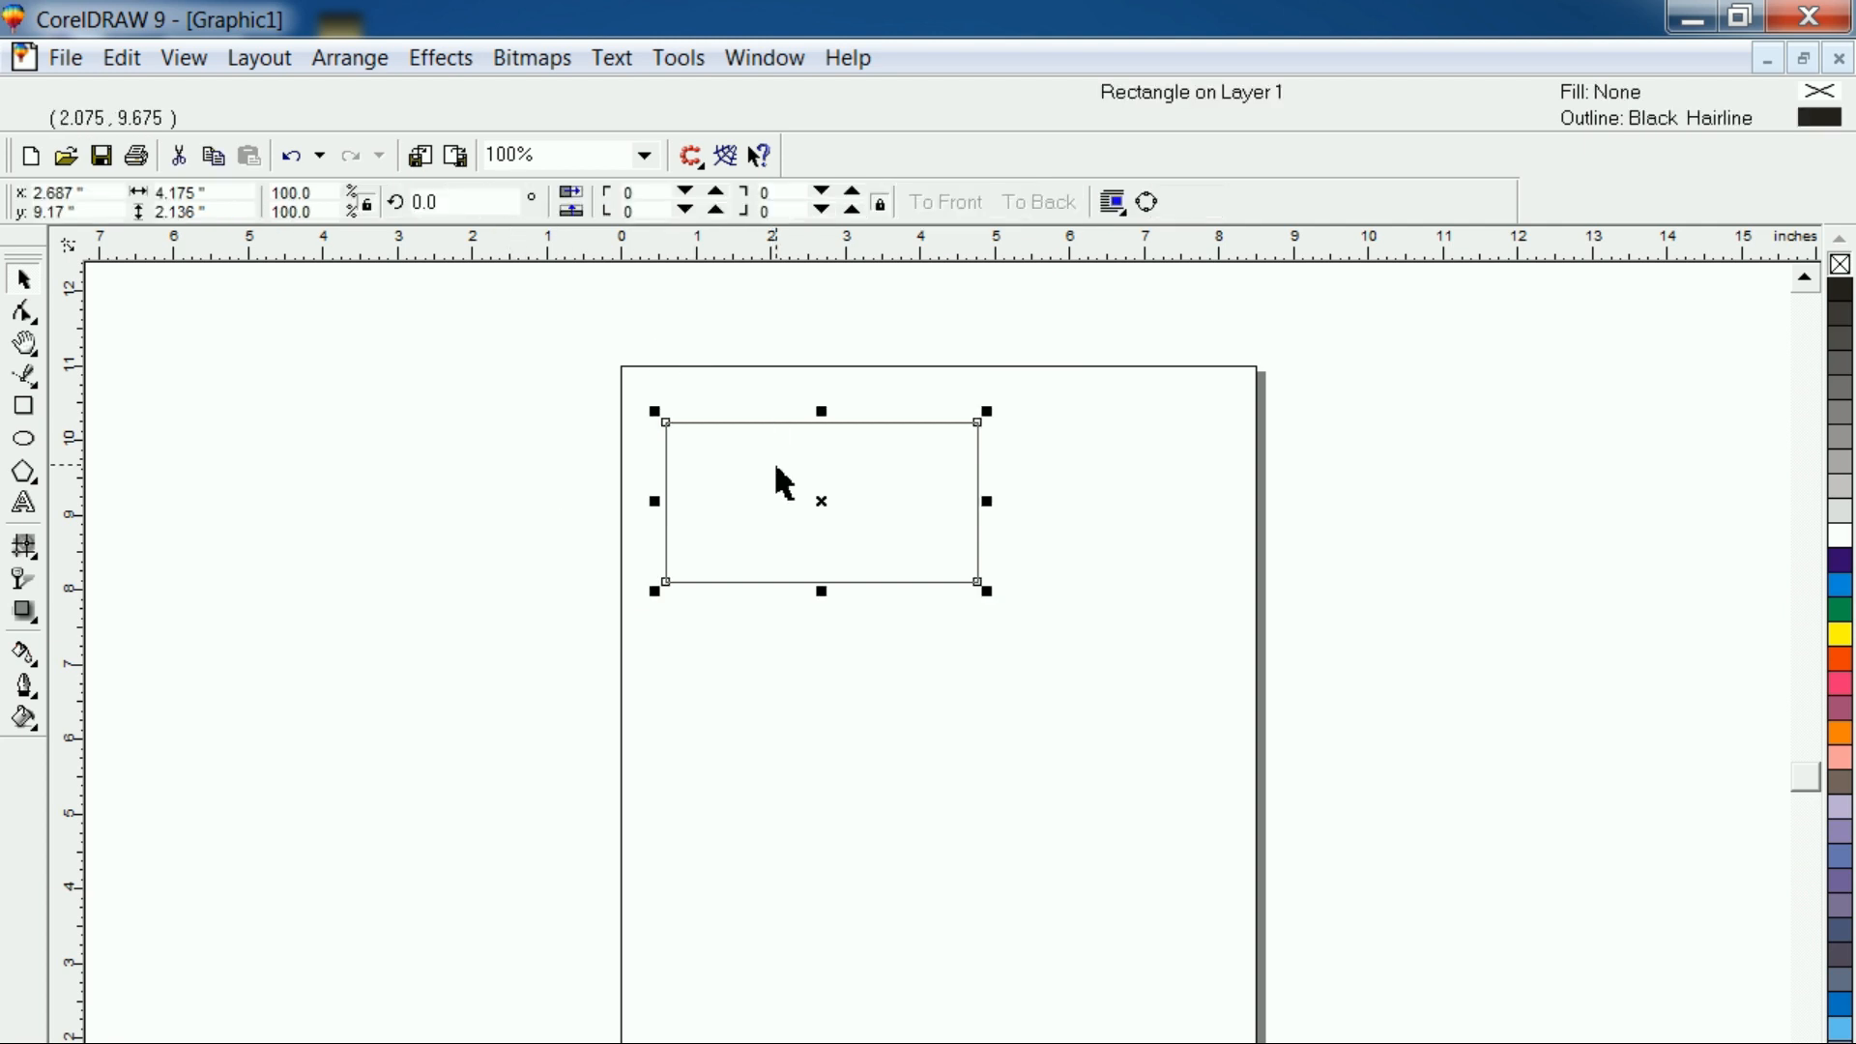
pyautogui.click(817, 672)
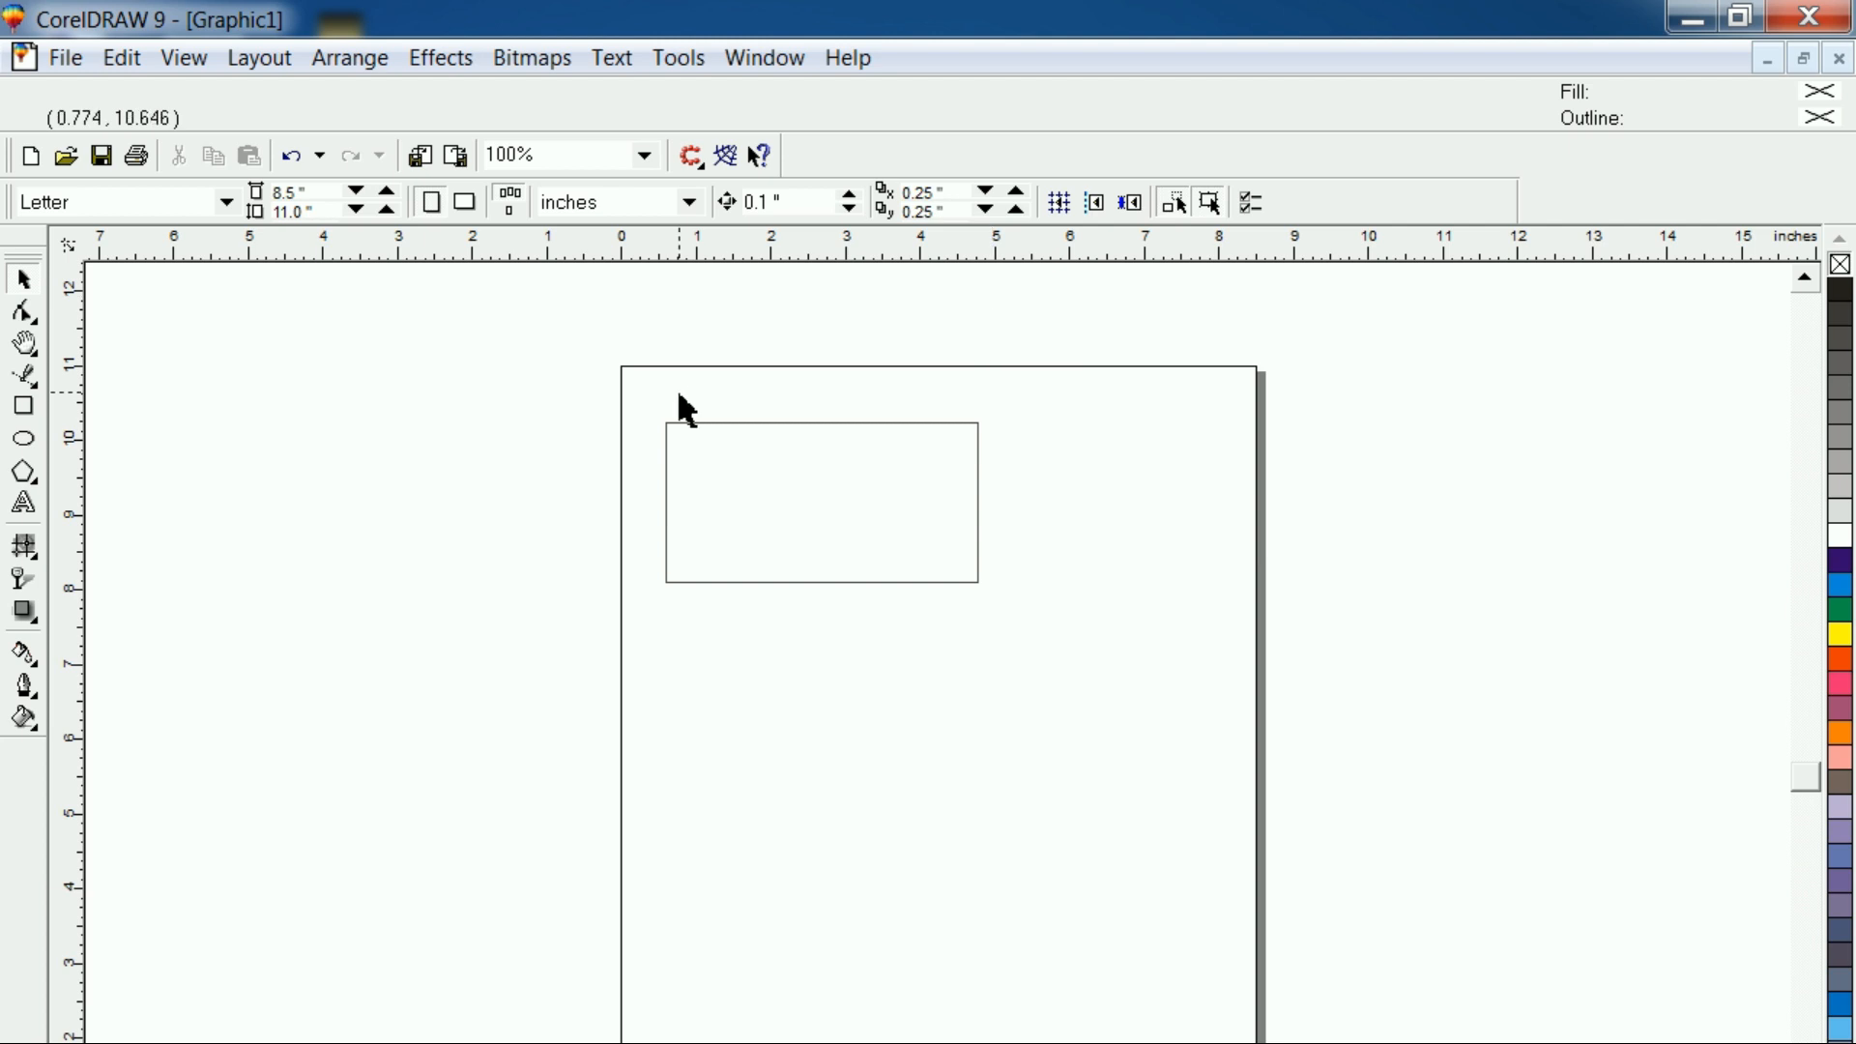
# Switch the drawing units to pixels and set the rectangle's size to 1280 px wide by 720 px high
pyautogui.click(613, 205)
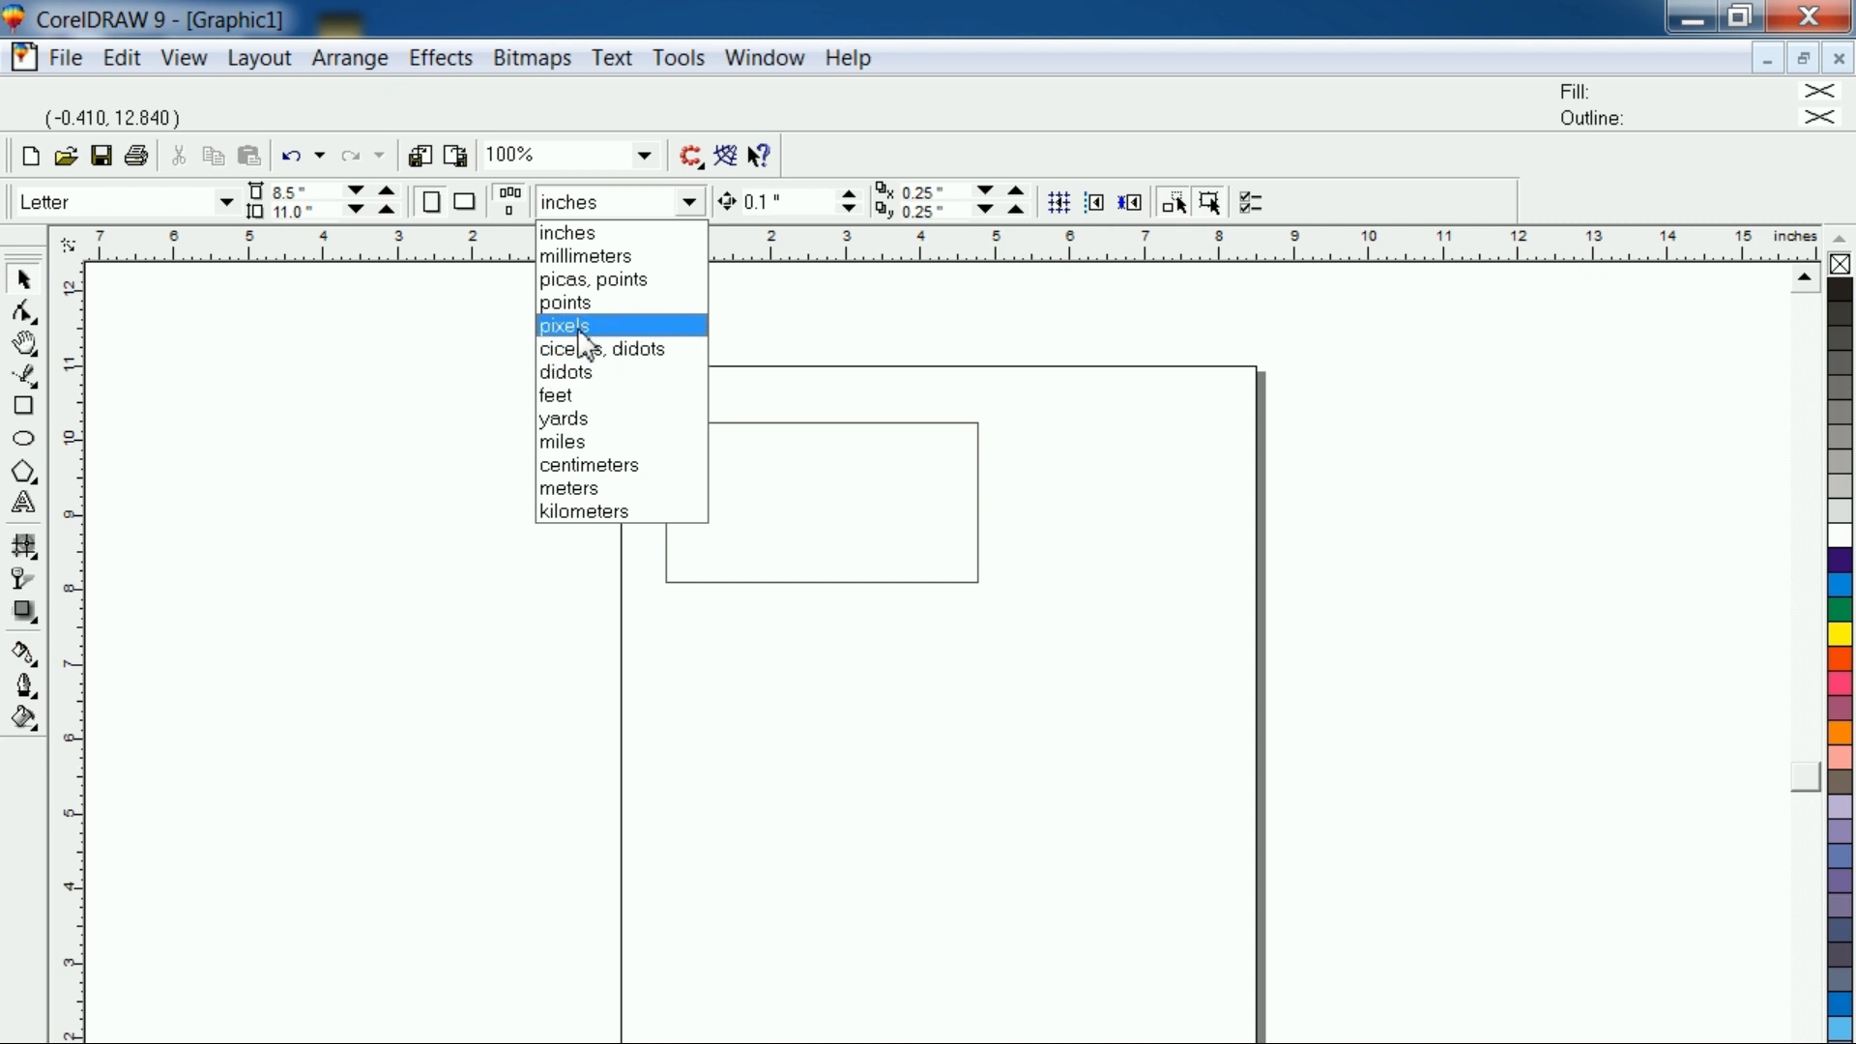
pyautogui.click(584, 335)
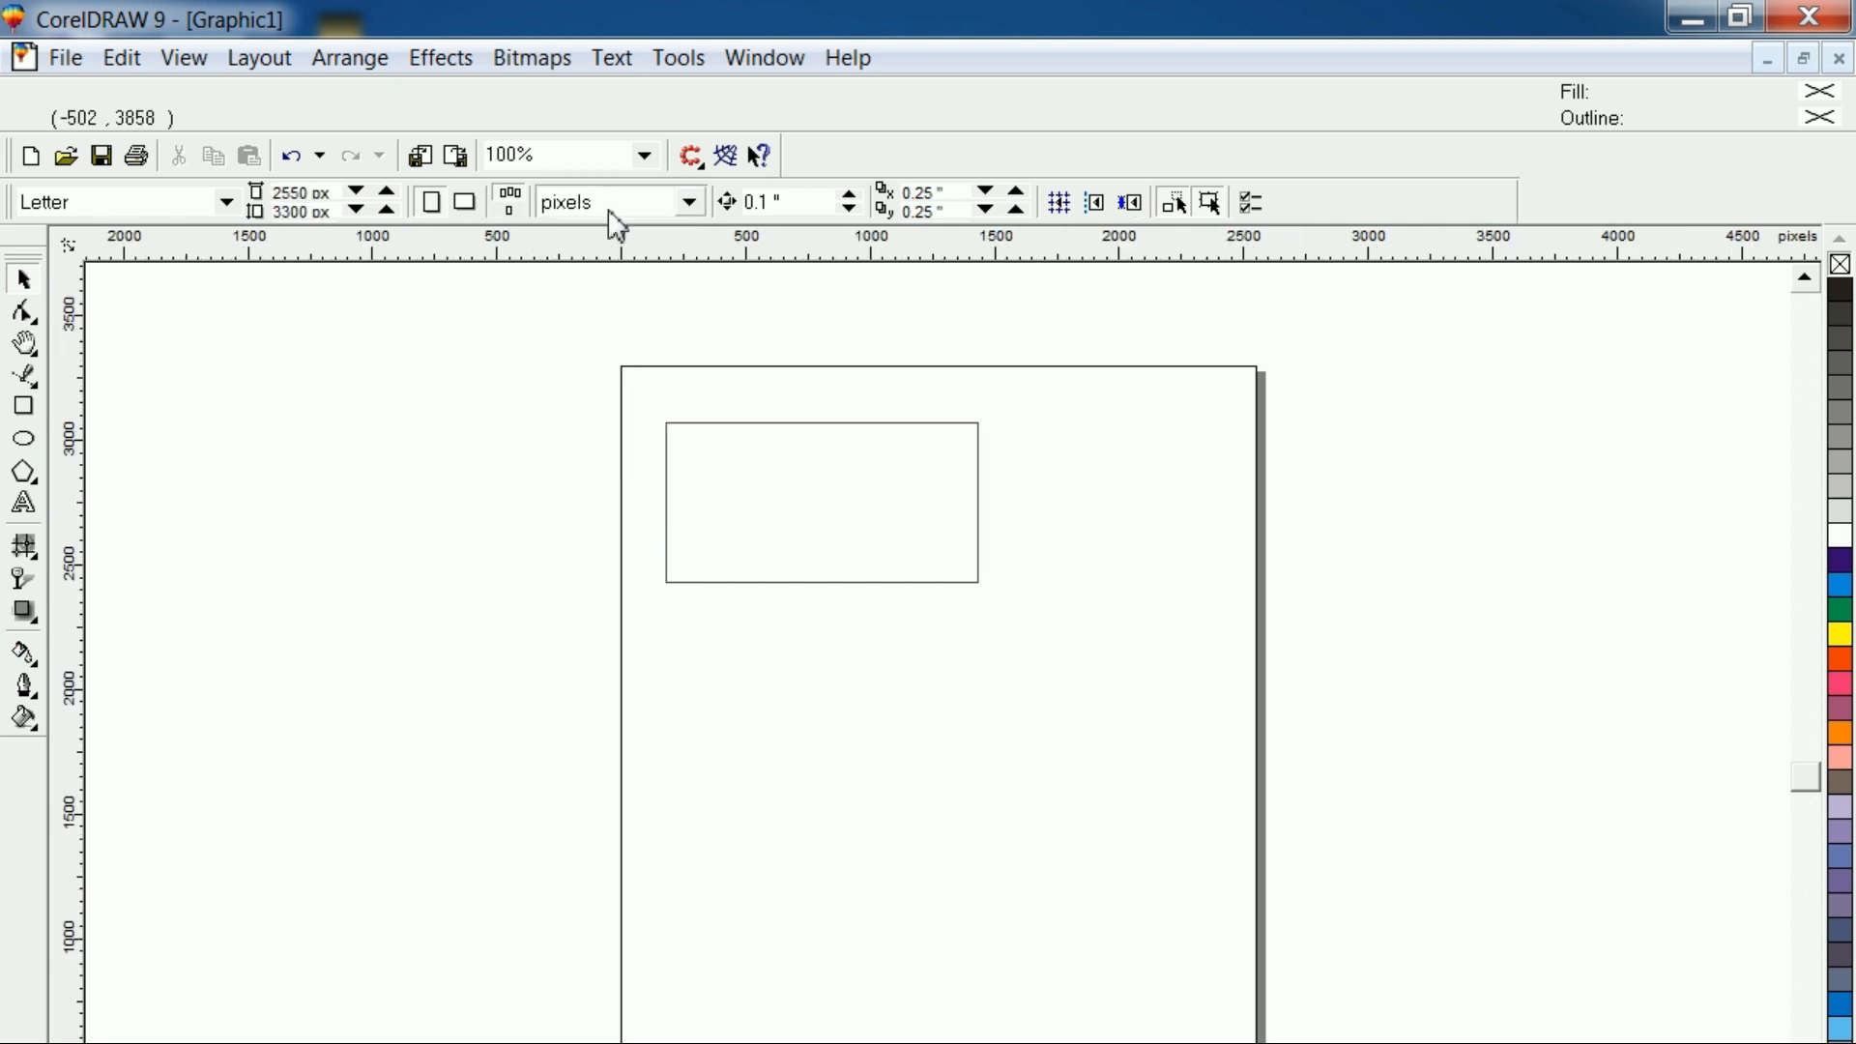
pyautogui.click(719, 486)
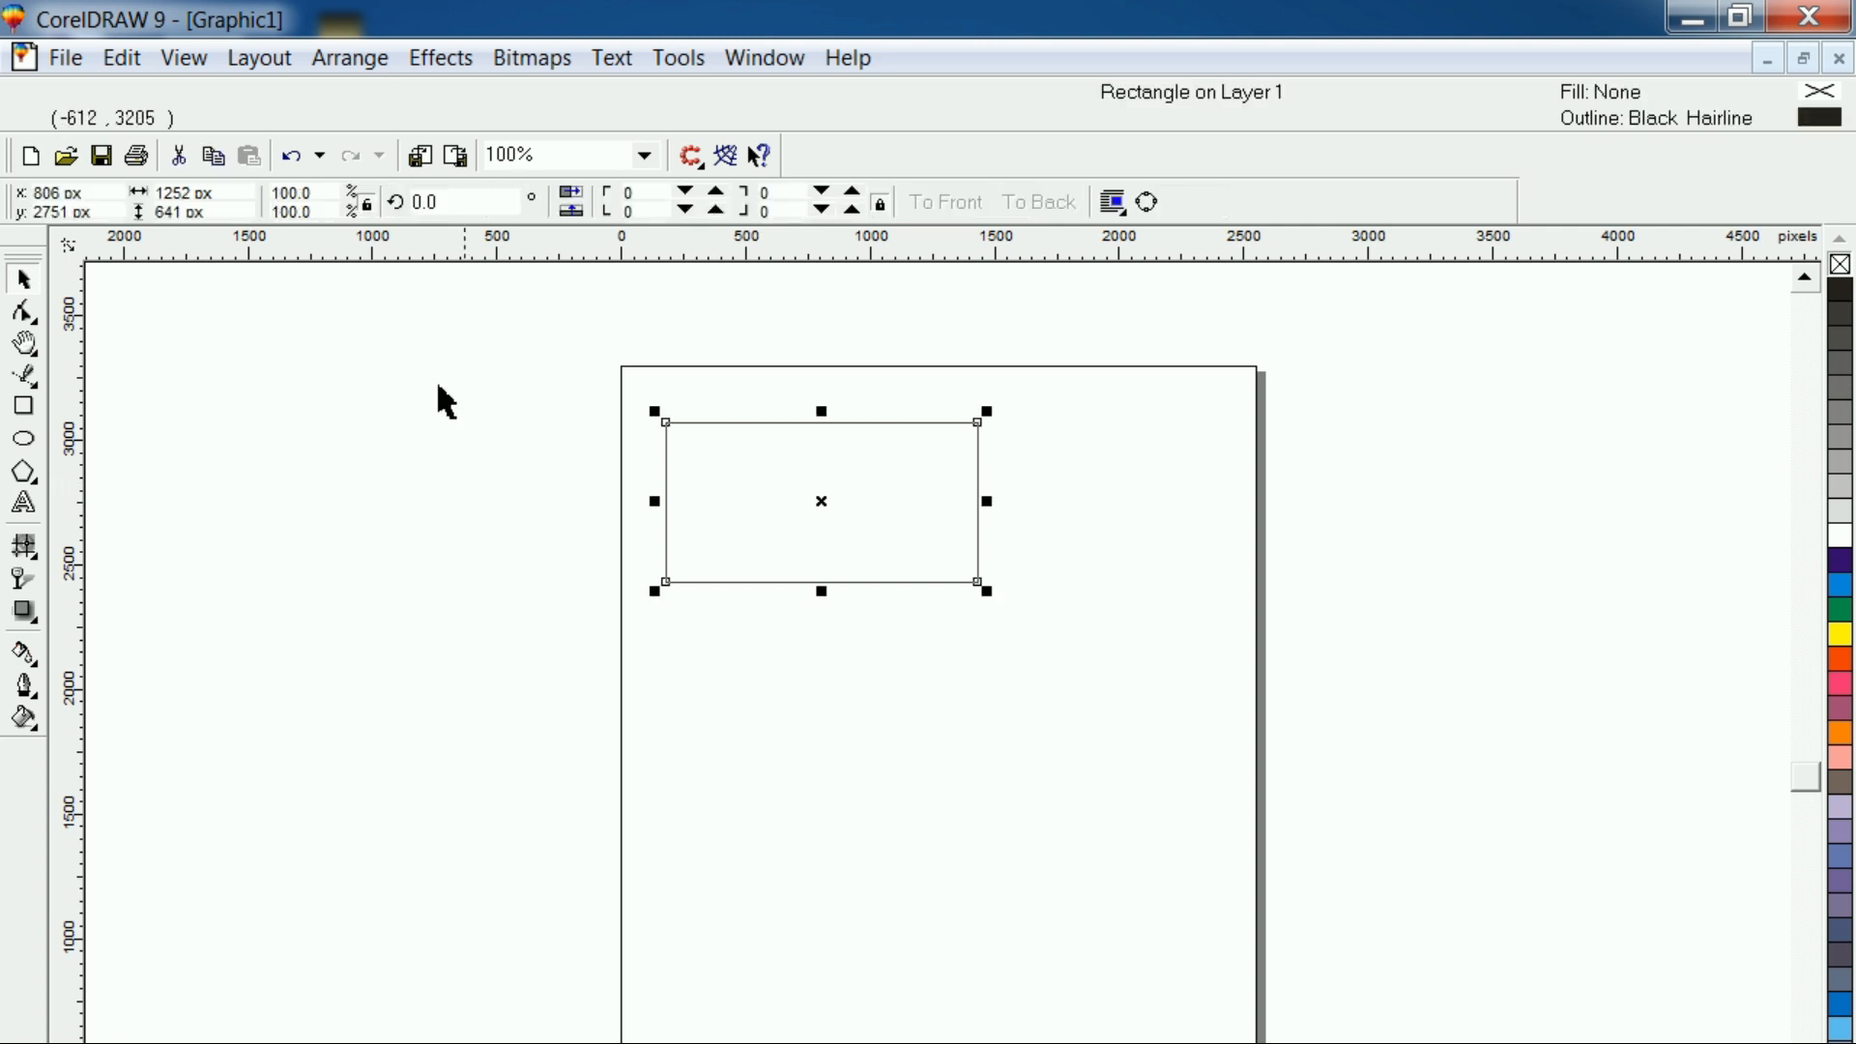
pyautogui.click(240, 197)
pyautogui.write('1280')
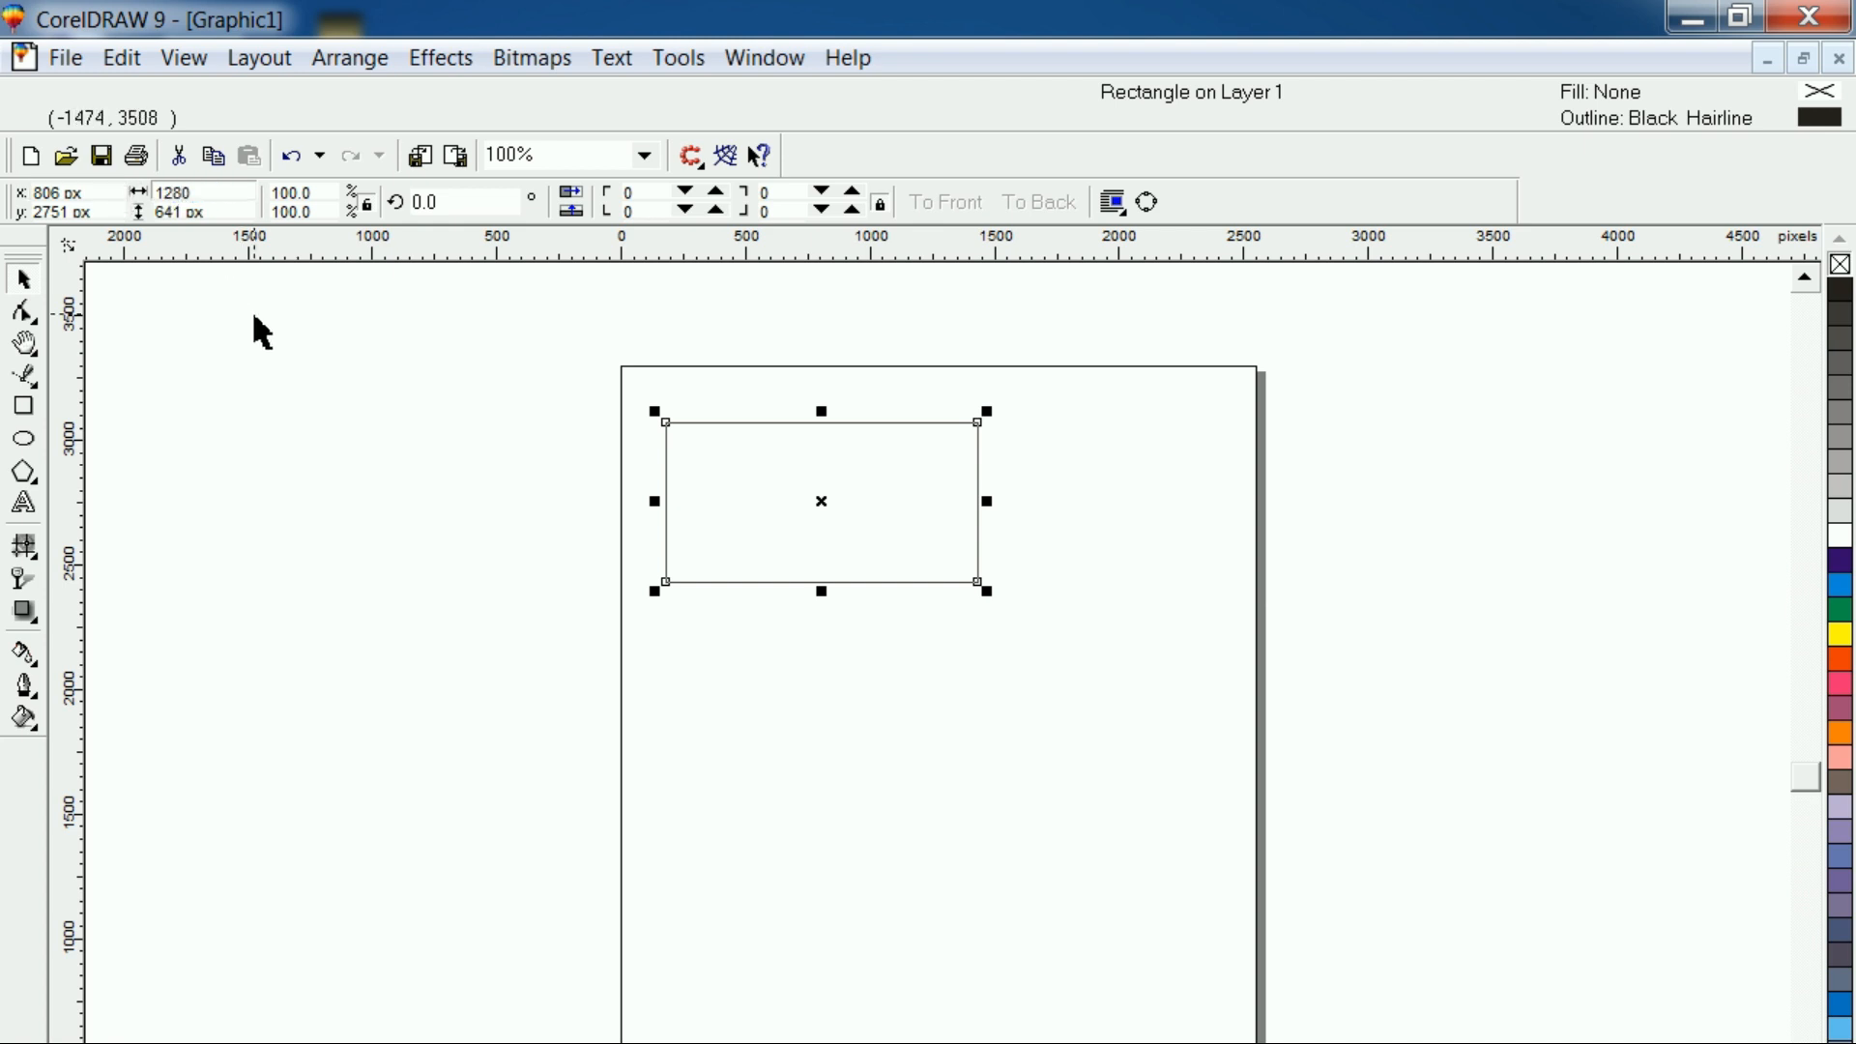
pyautogui.press('Tab')
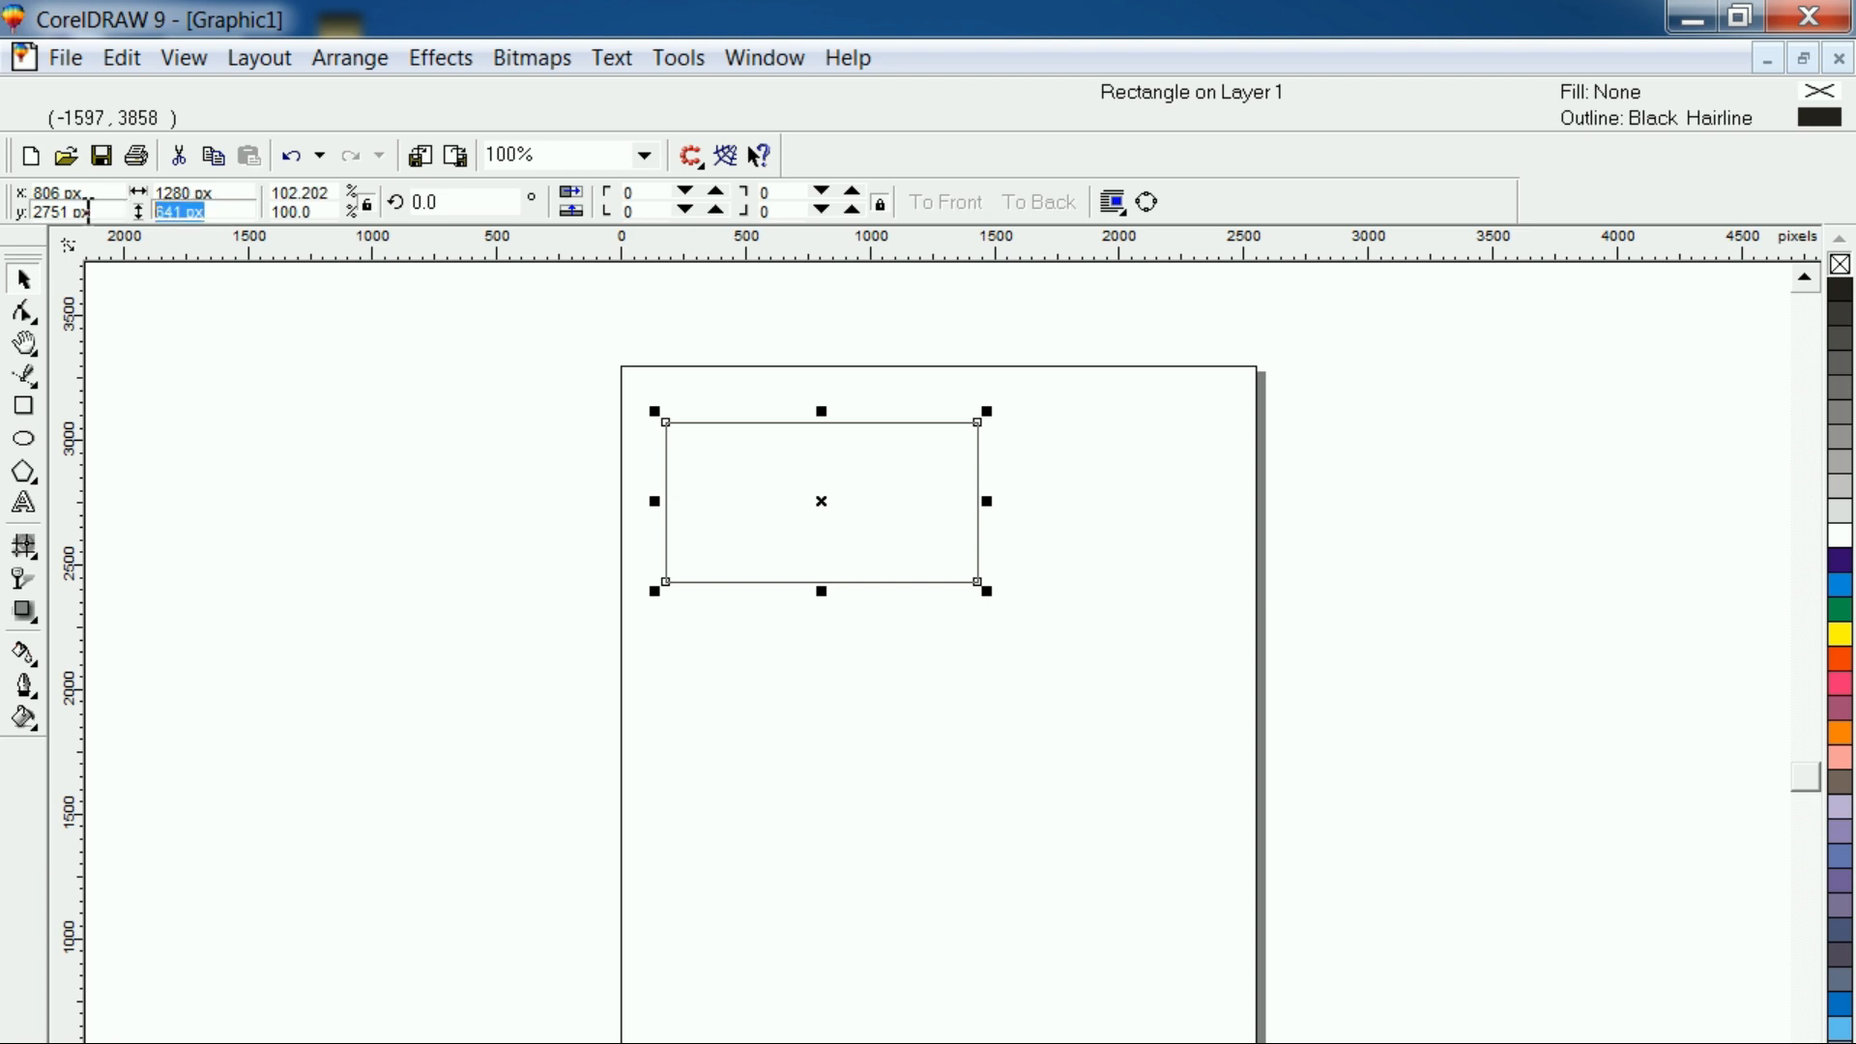
pyautogui.write('720')
pyautogui.press('Return')
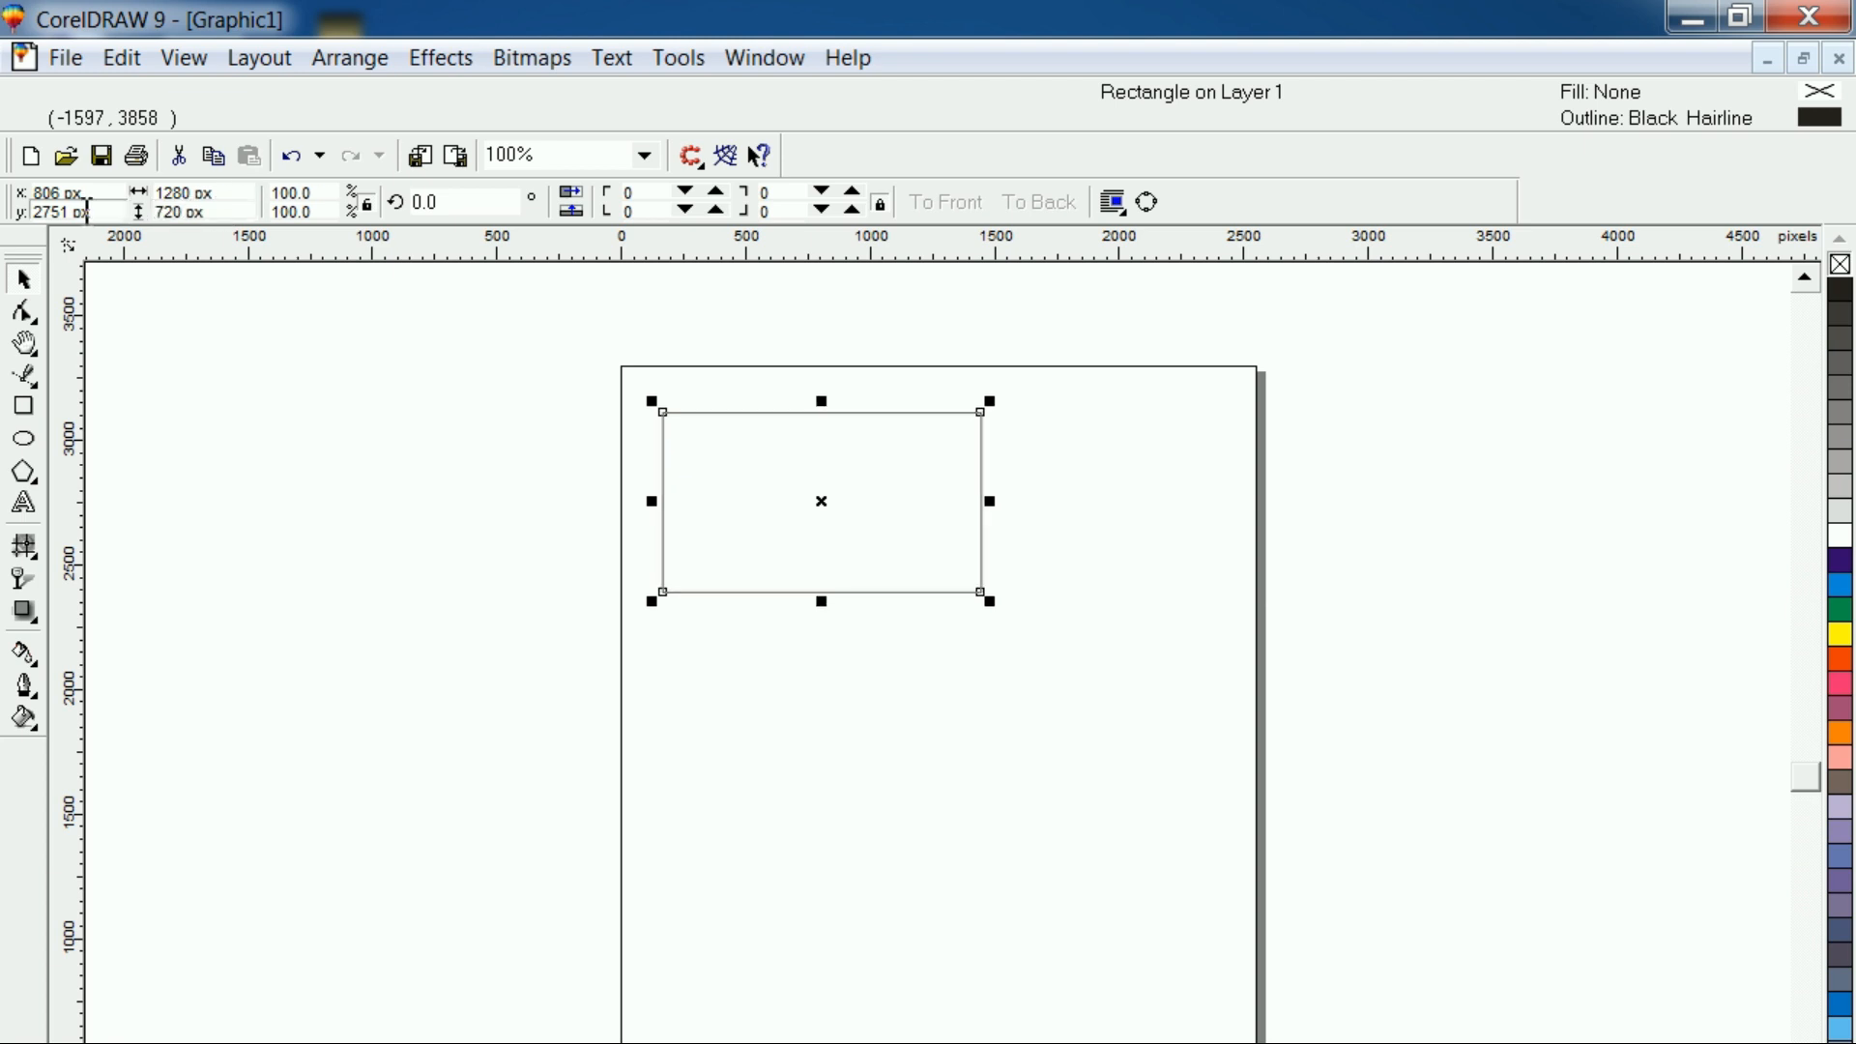
pyautogui.click(780, 509)
pyautogui.click(831, 487)
pyautogui.click(554, 412)
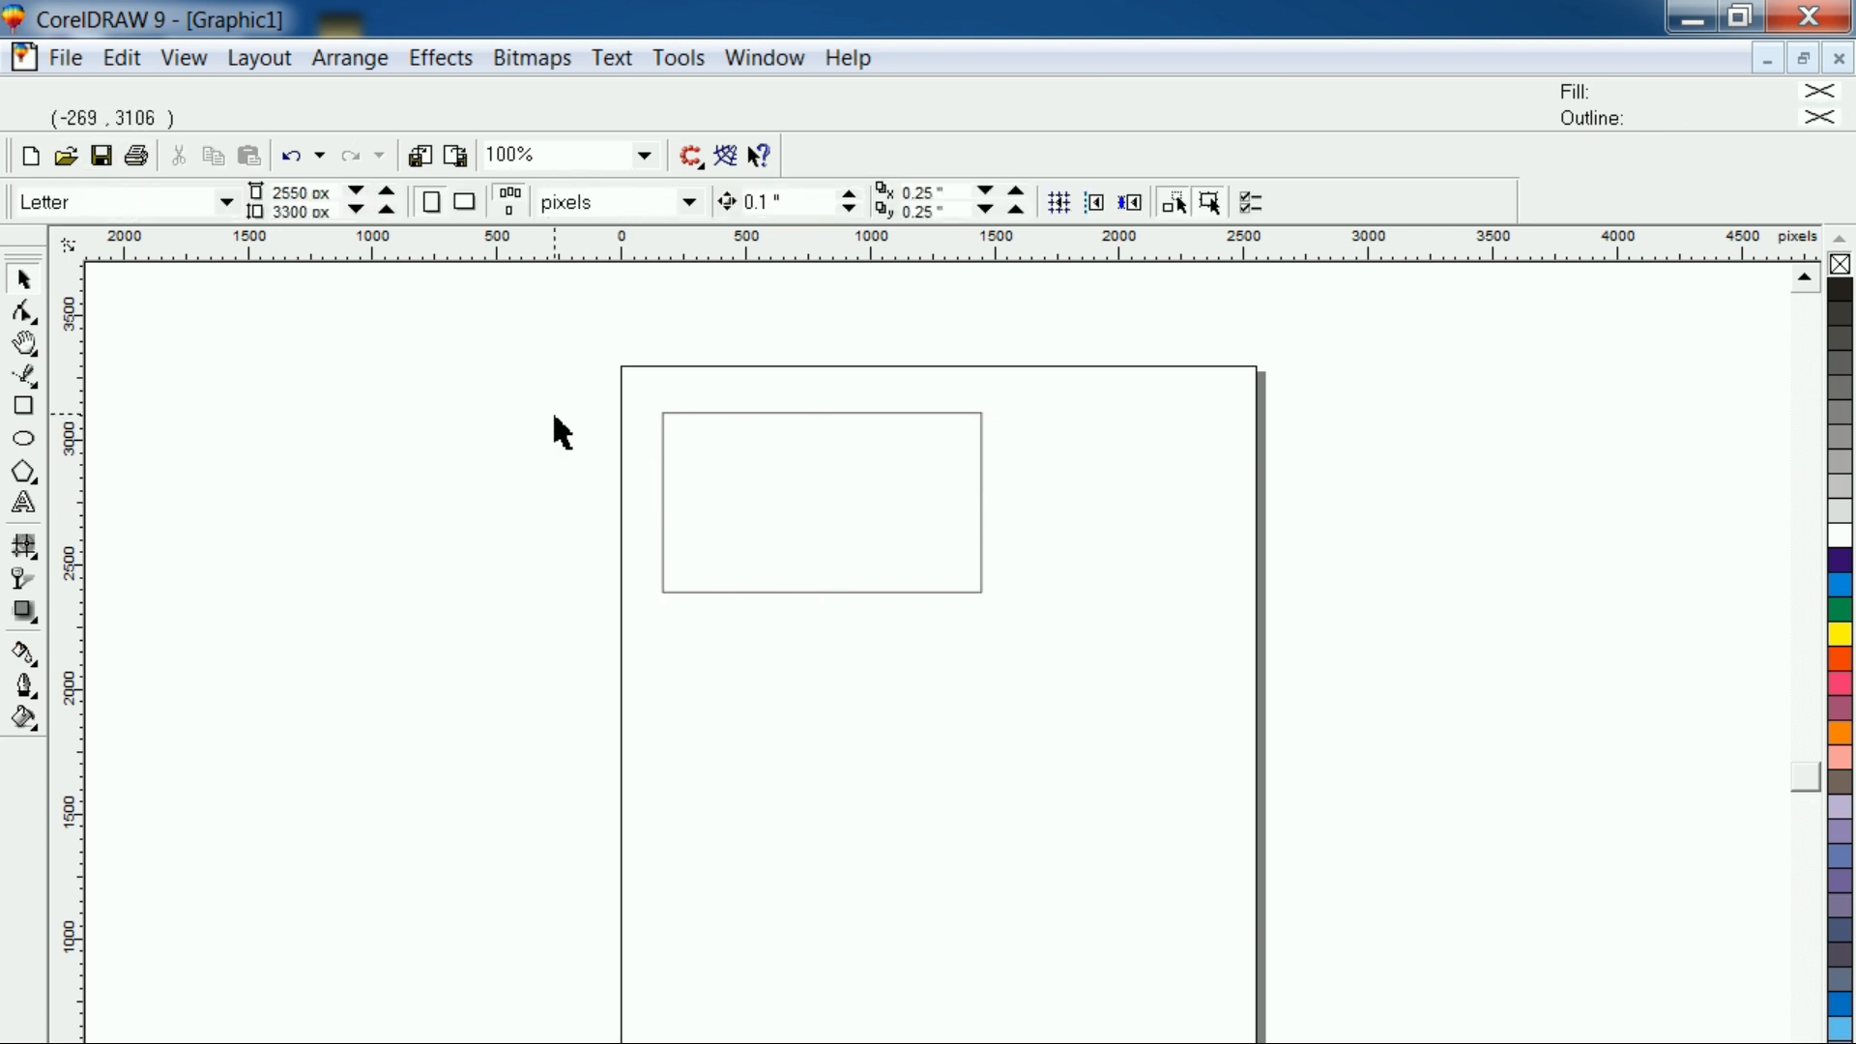
# Set up a linear fountain fill for the rectangle with a custom color blend and an angle of -90 degrees
pyautogui.click(767, 538)
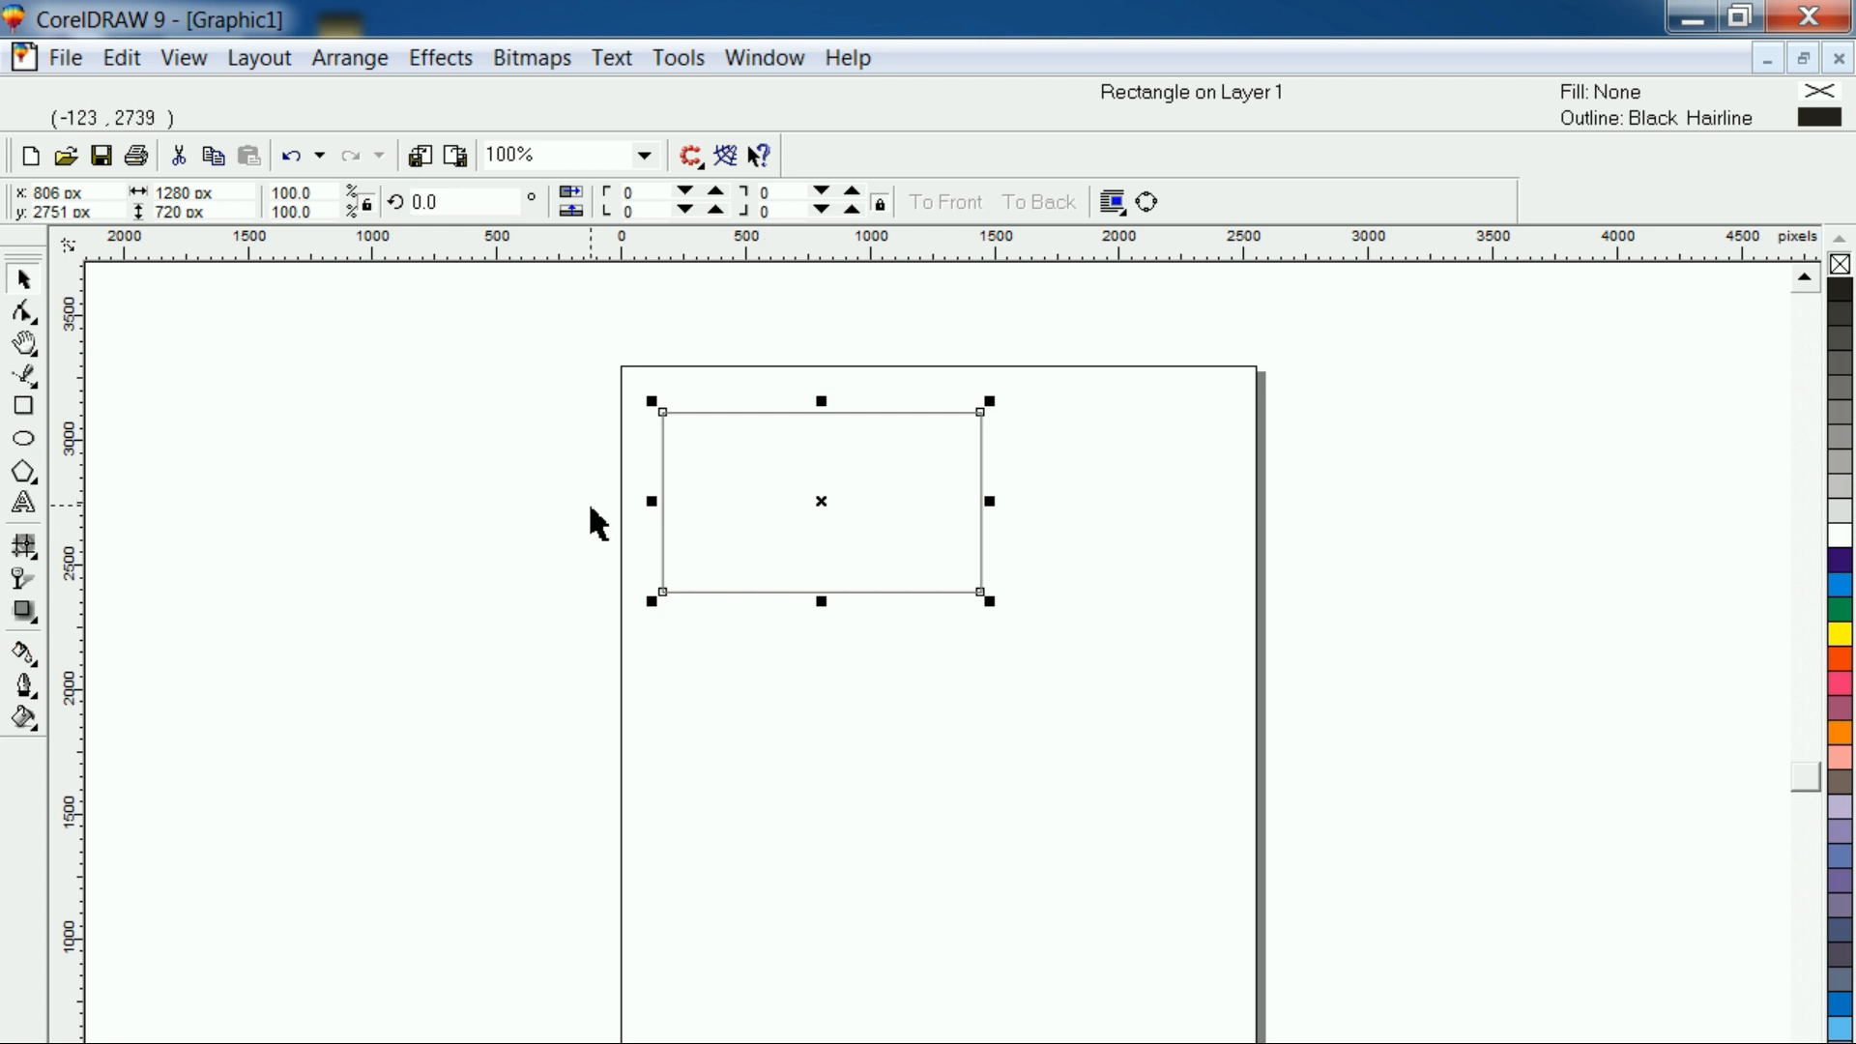
pyautogui.hotkey('shift', 'F2')
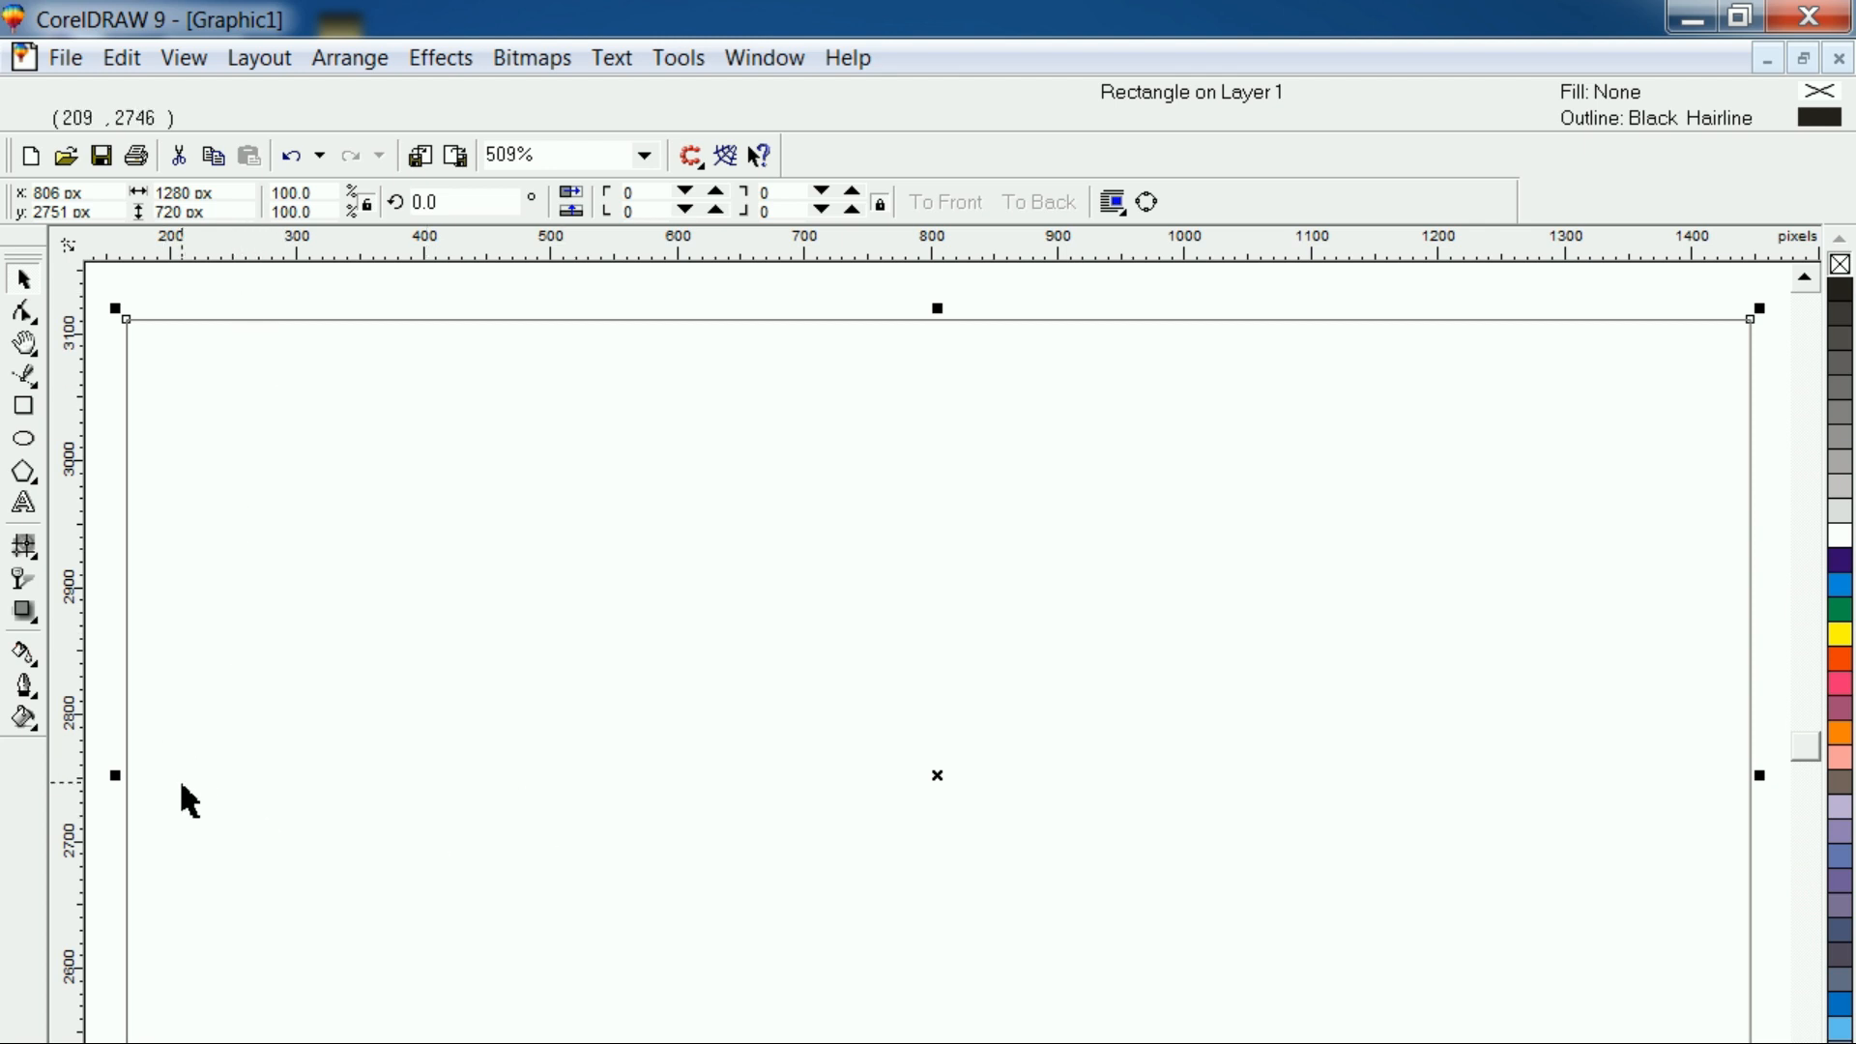
pyautogui.click(301, 294)
pyautogui.click(301, 439)
pyautogui.press('F11')
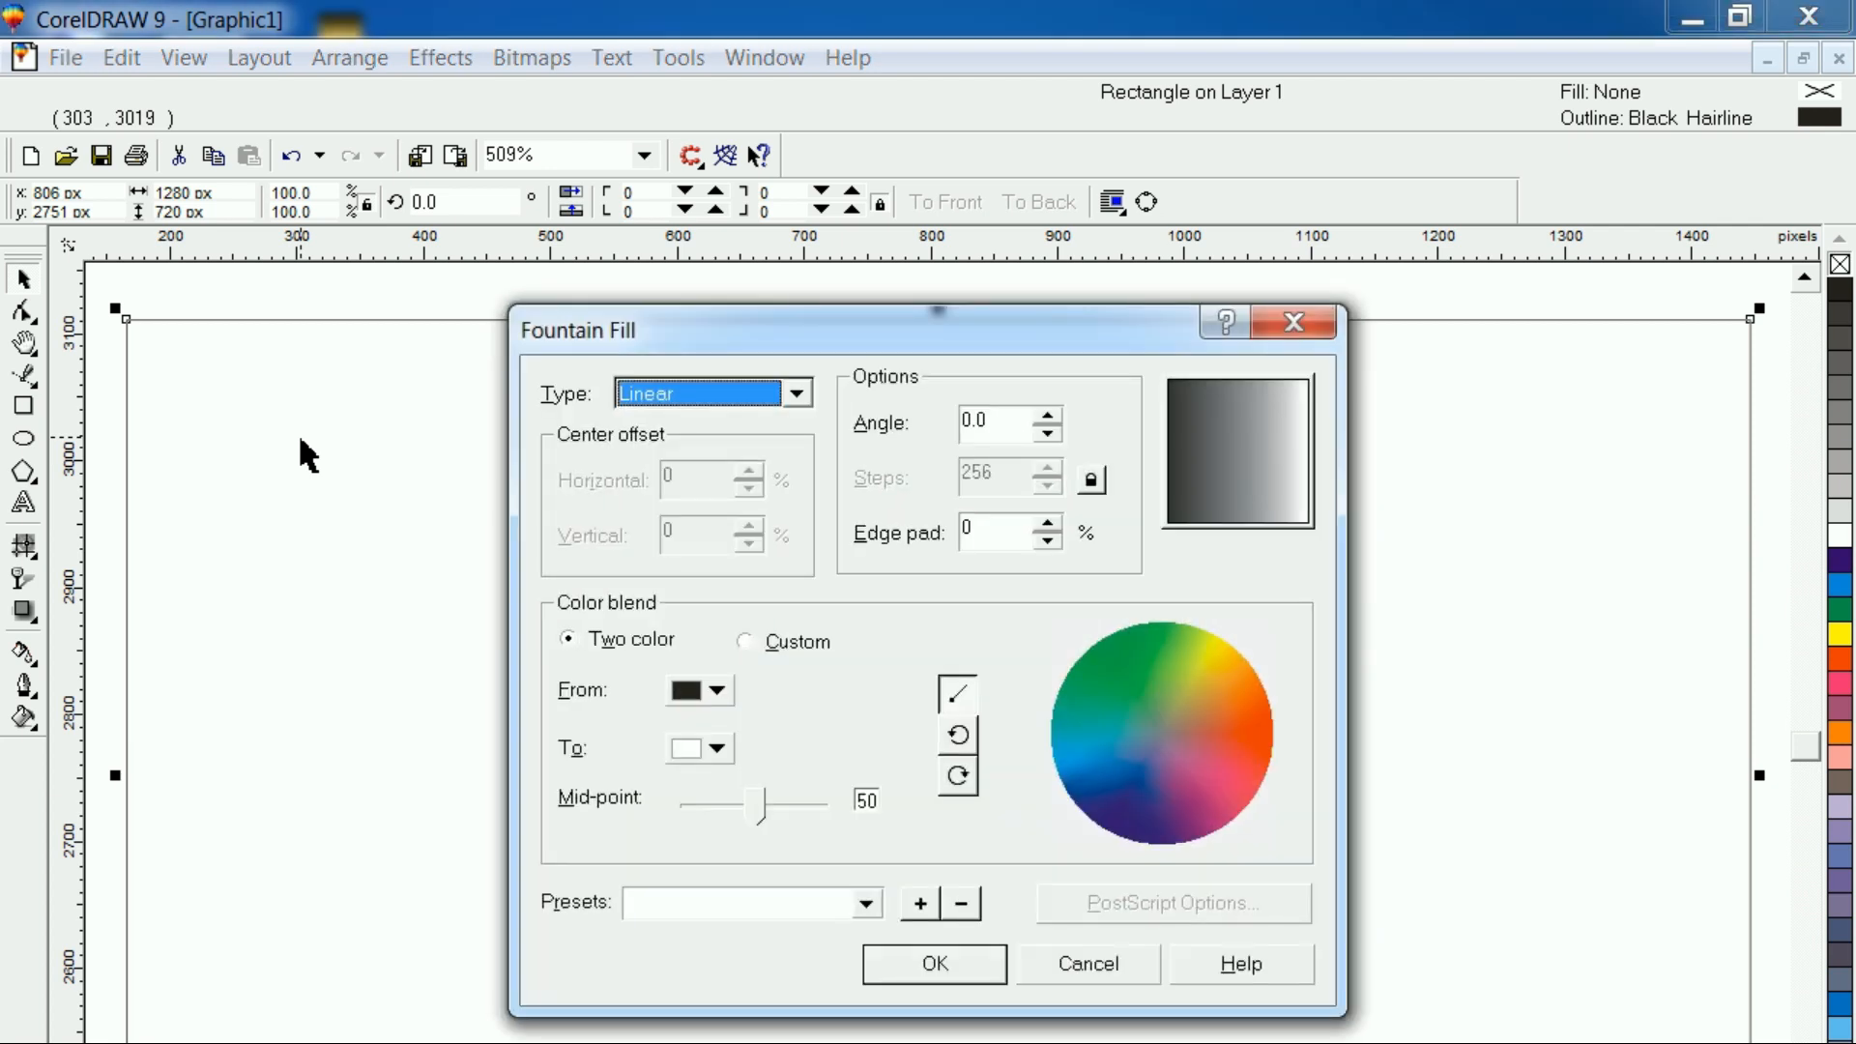
pyautogui.click(747, 645)
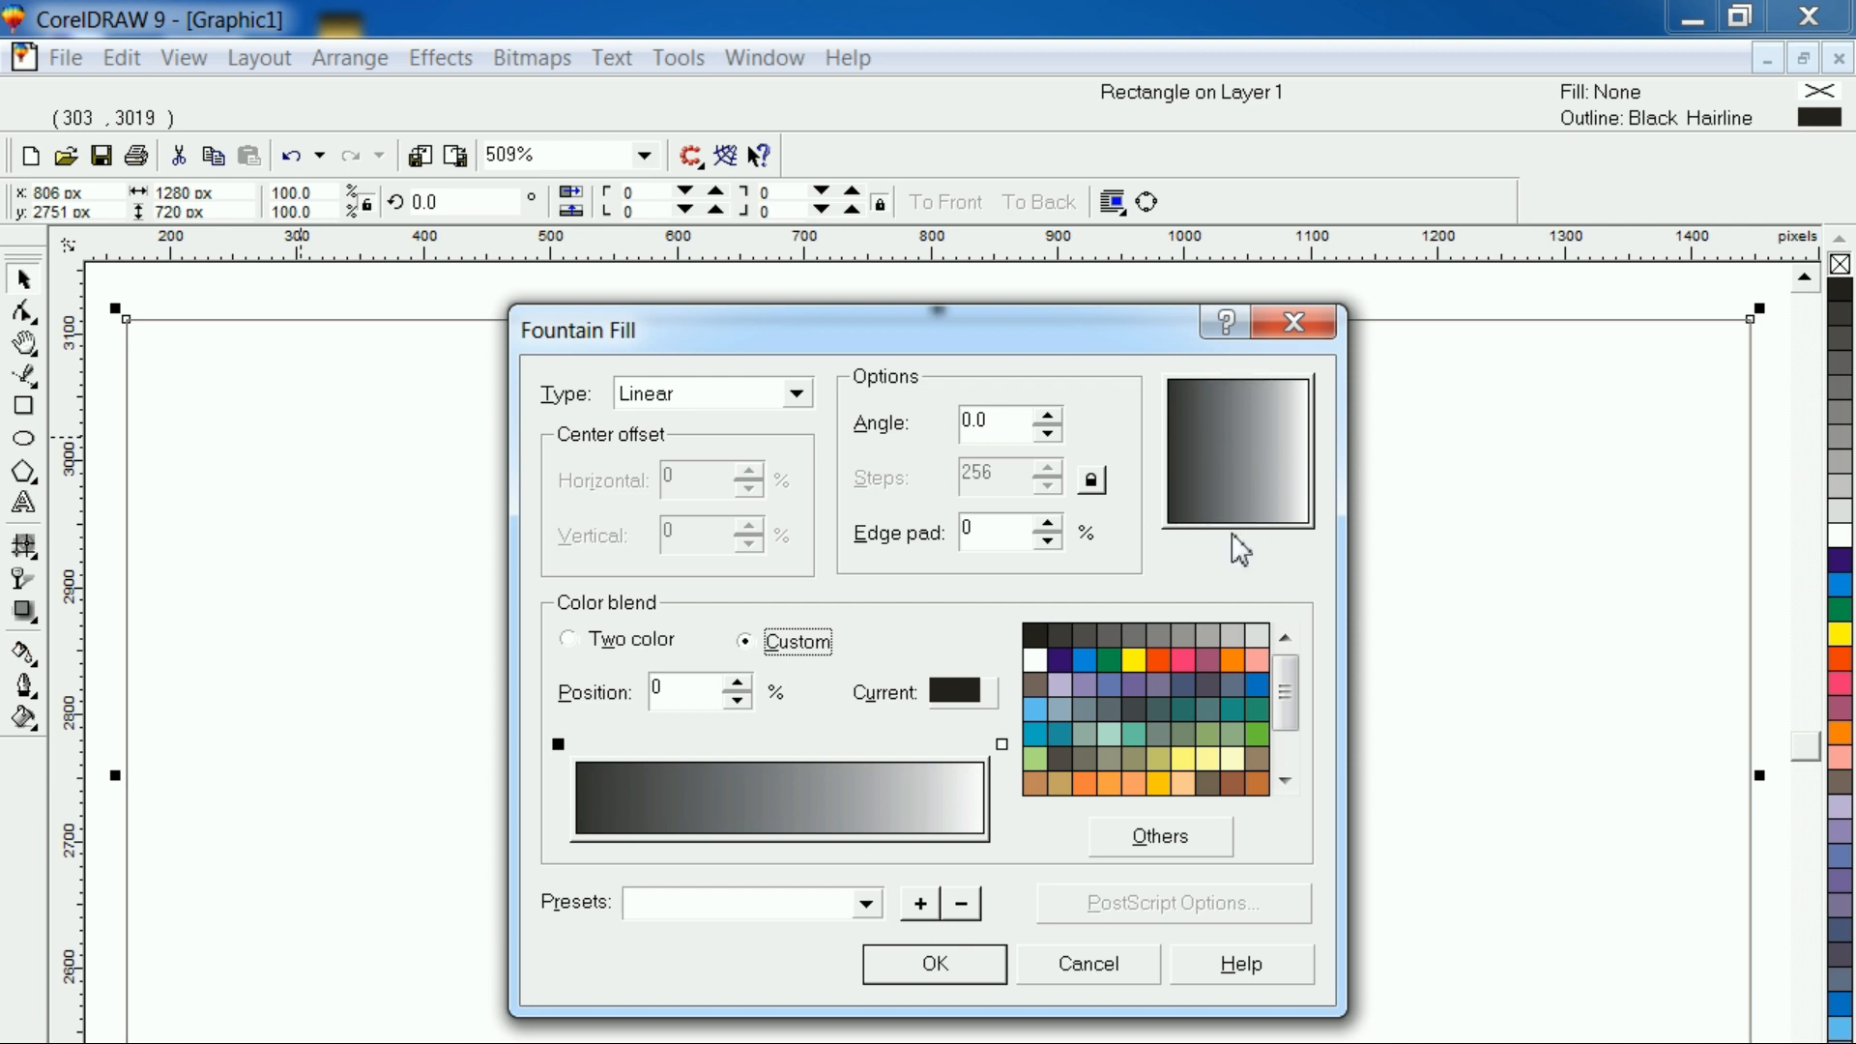
pyautogui.moveTo(1013, 422); pyautogui.dragTo(906, 422)
pyautogui.write('90')
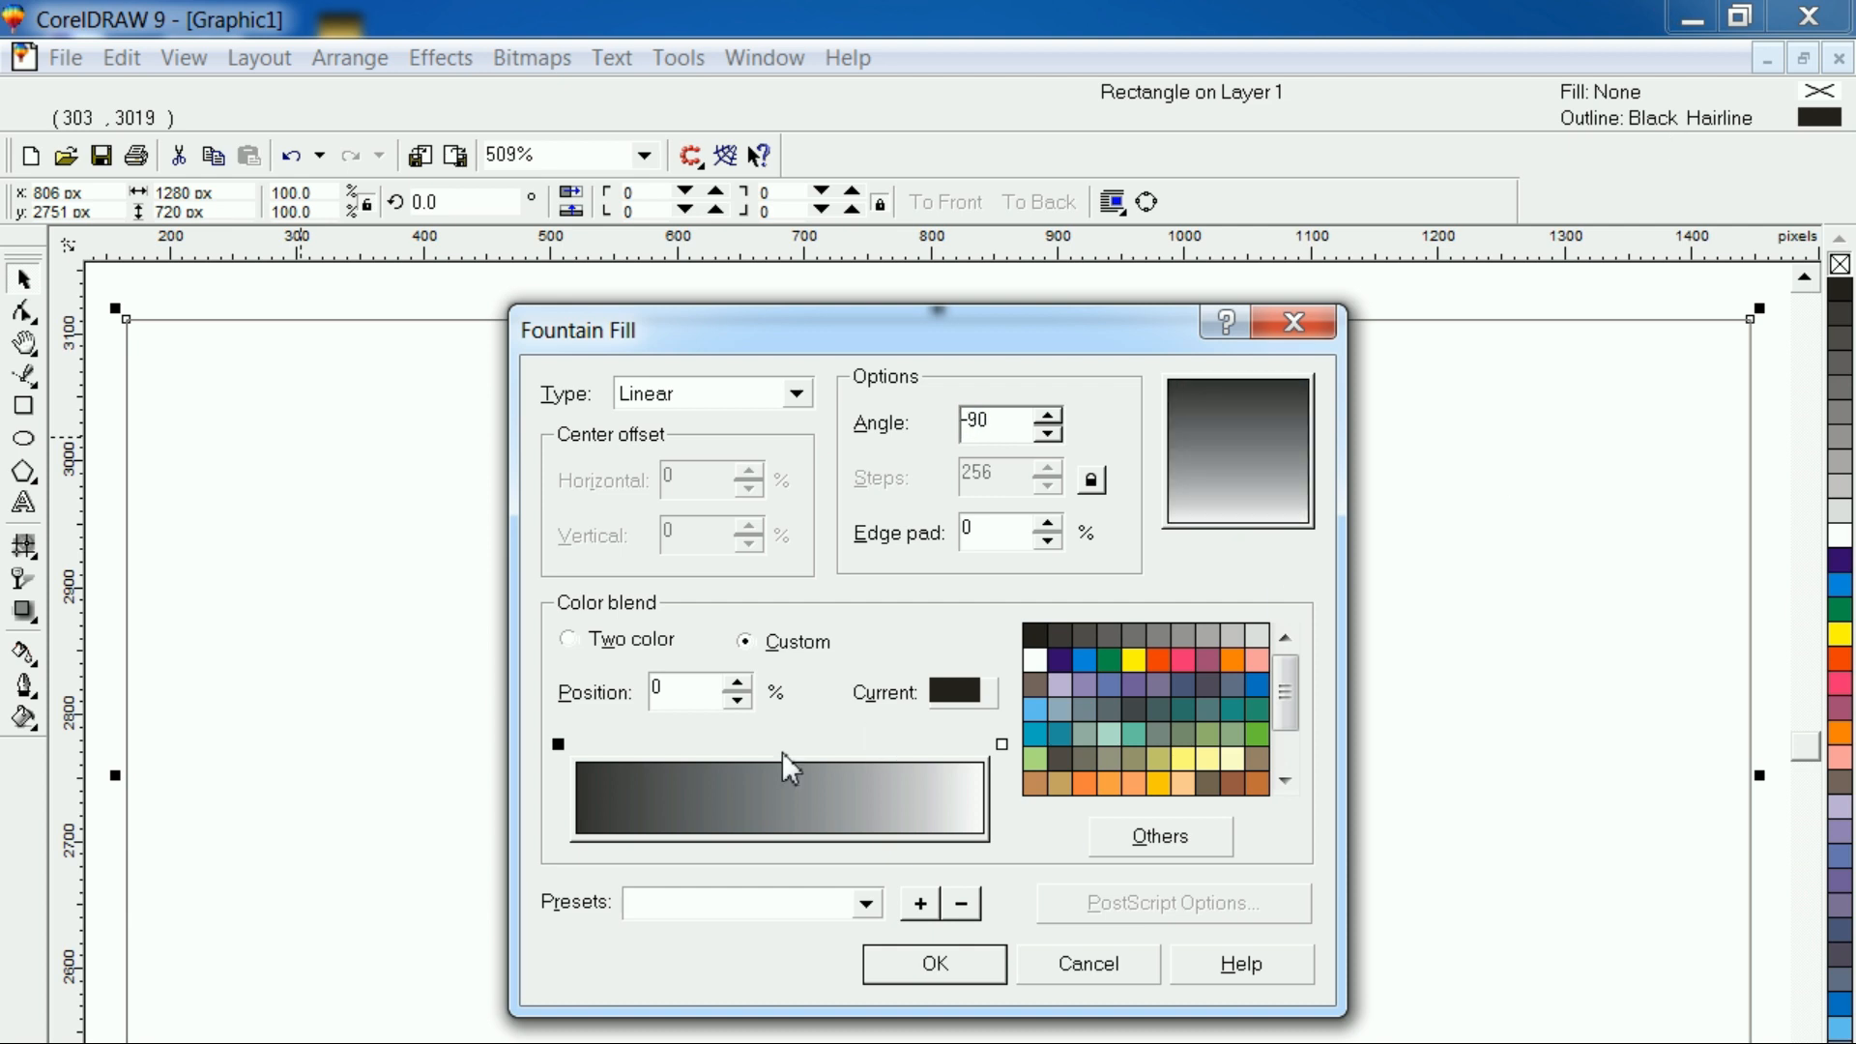
# Make the gradient's start color black and add a light orange color stop at 36%
pyautogui.click(559, 745)
pyautogui.click(1035, 640)
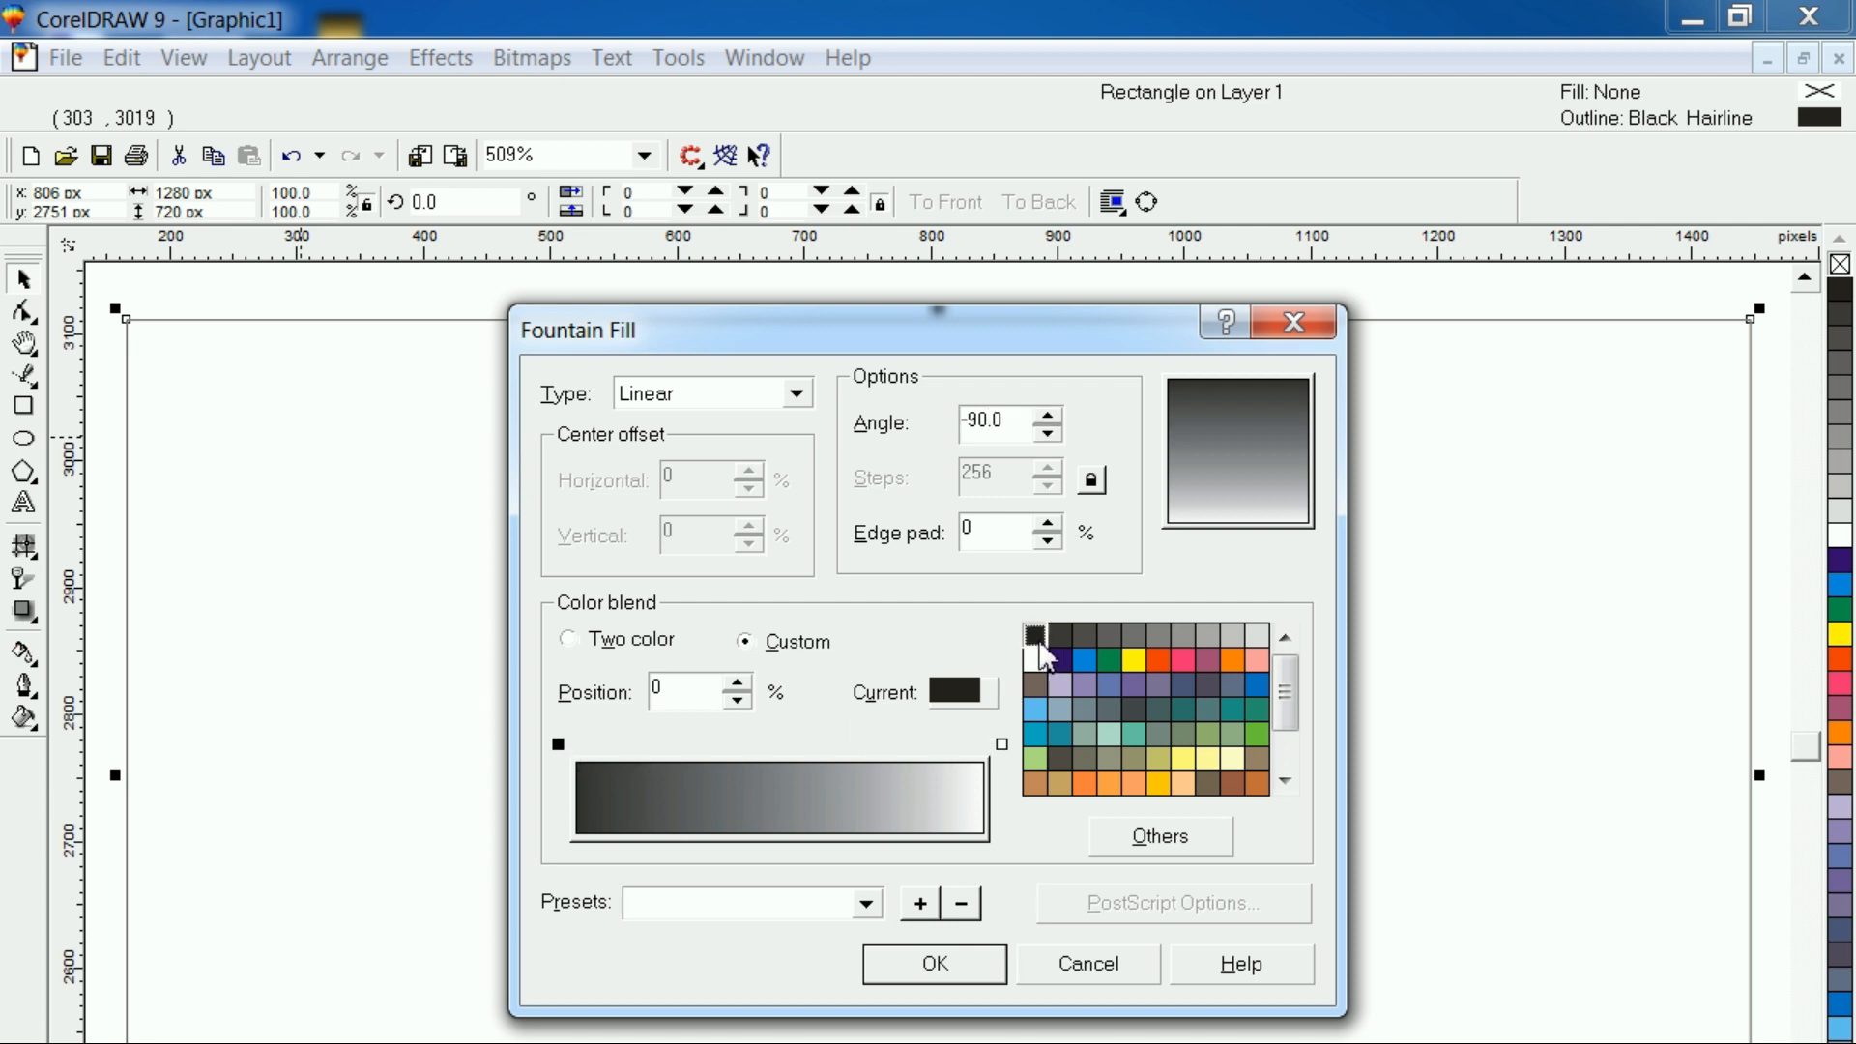
pyautogui.doubleClick(579, 746)
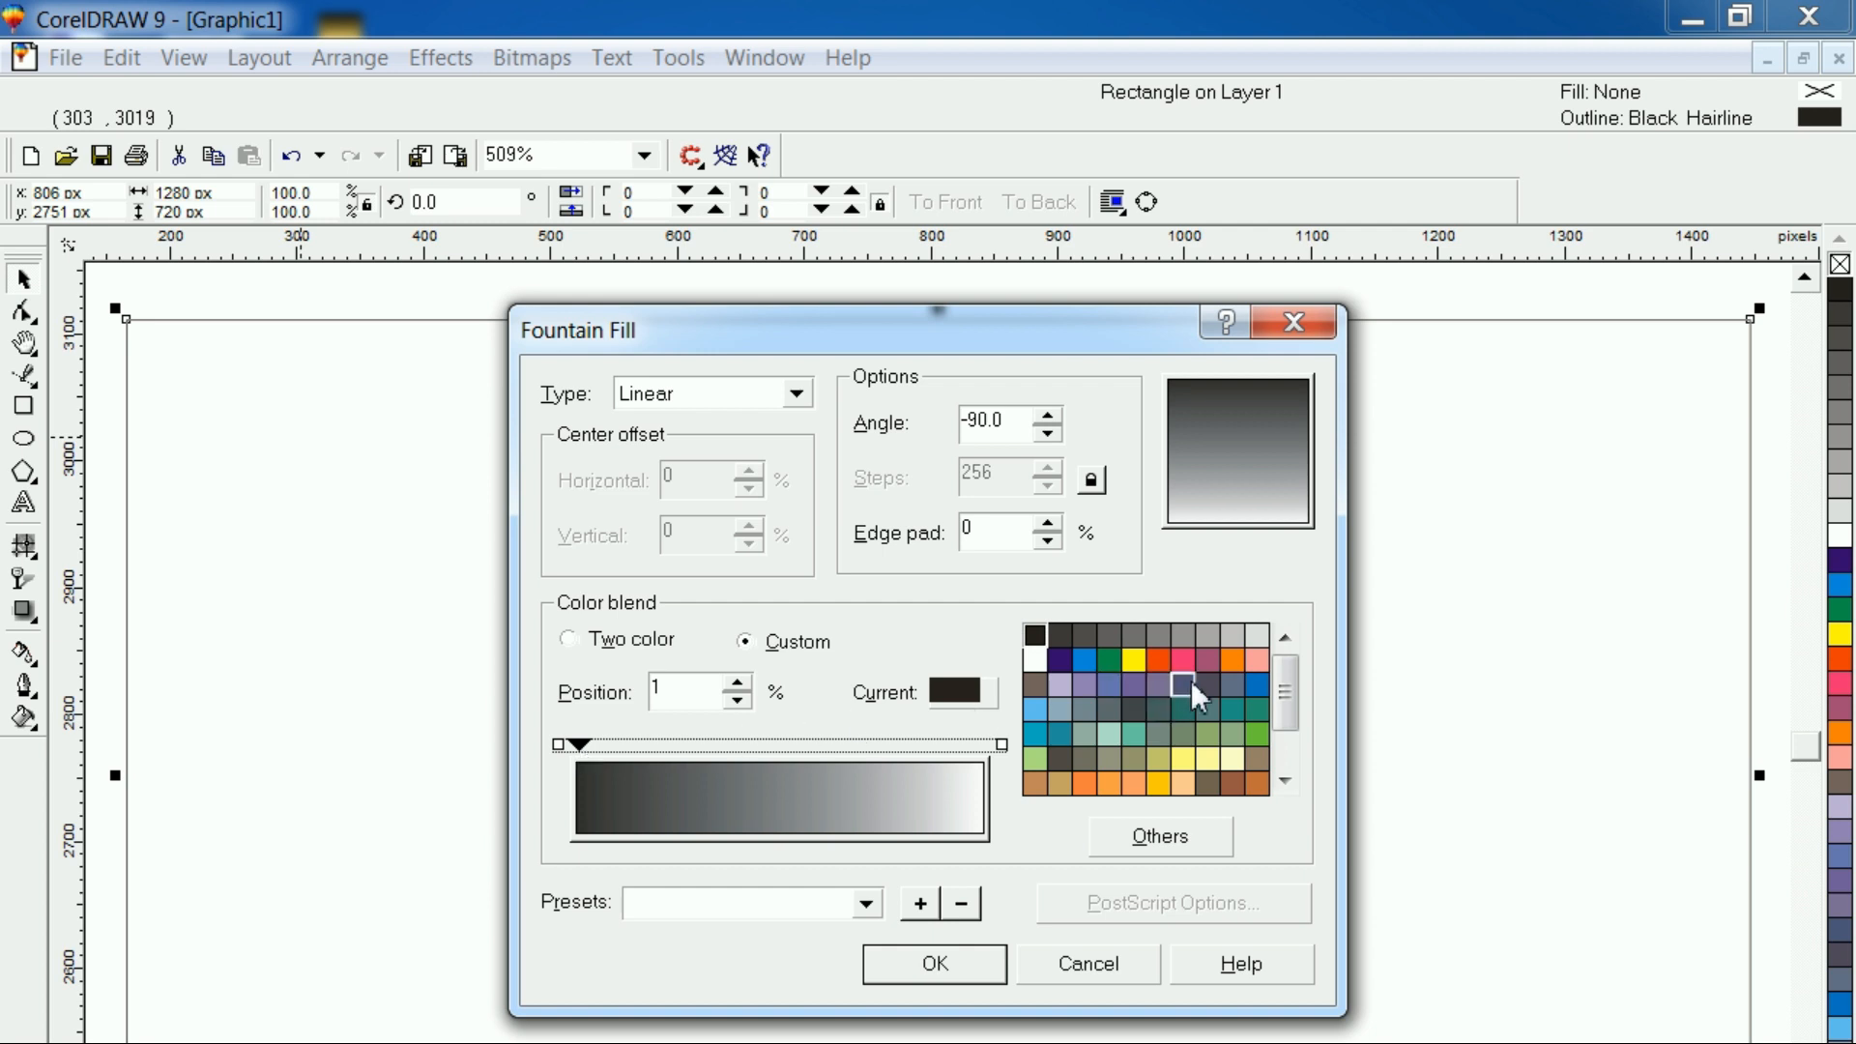
pyautogui.click(1133, 783)
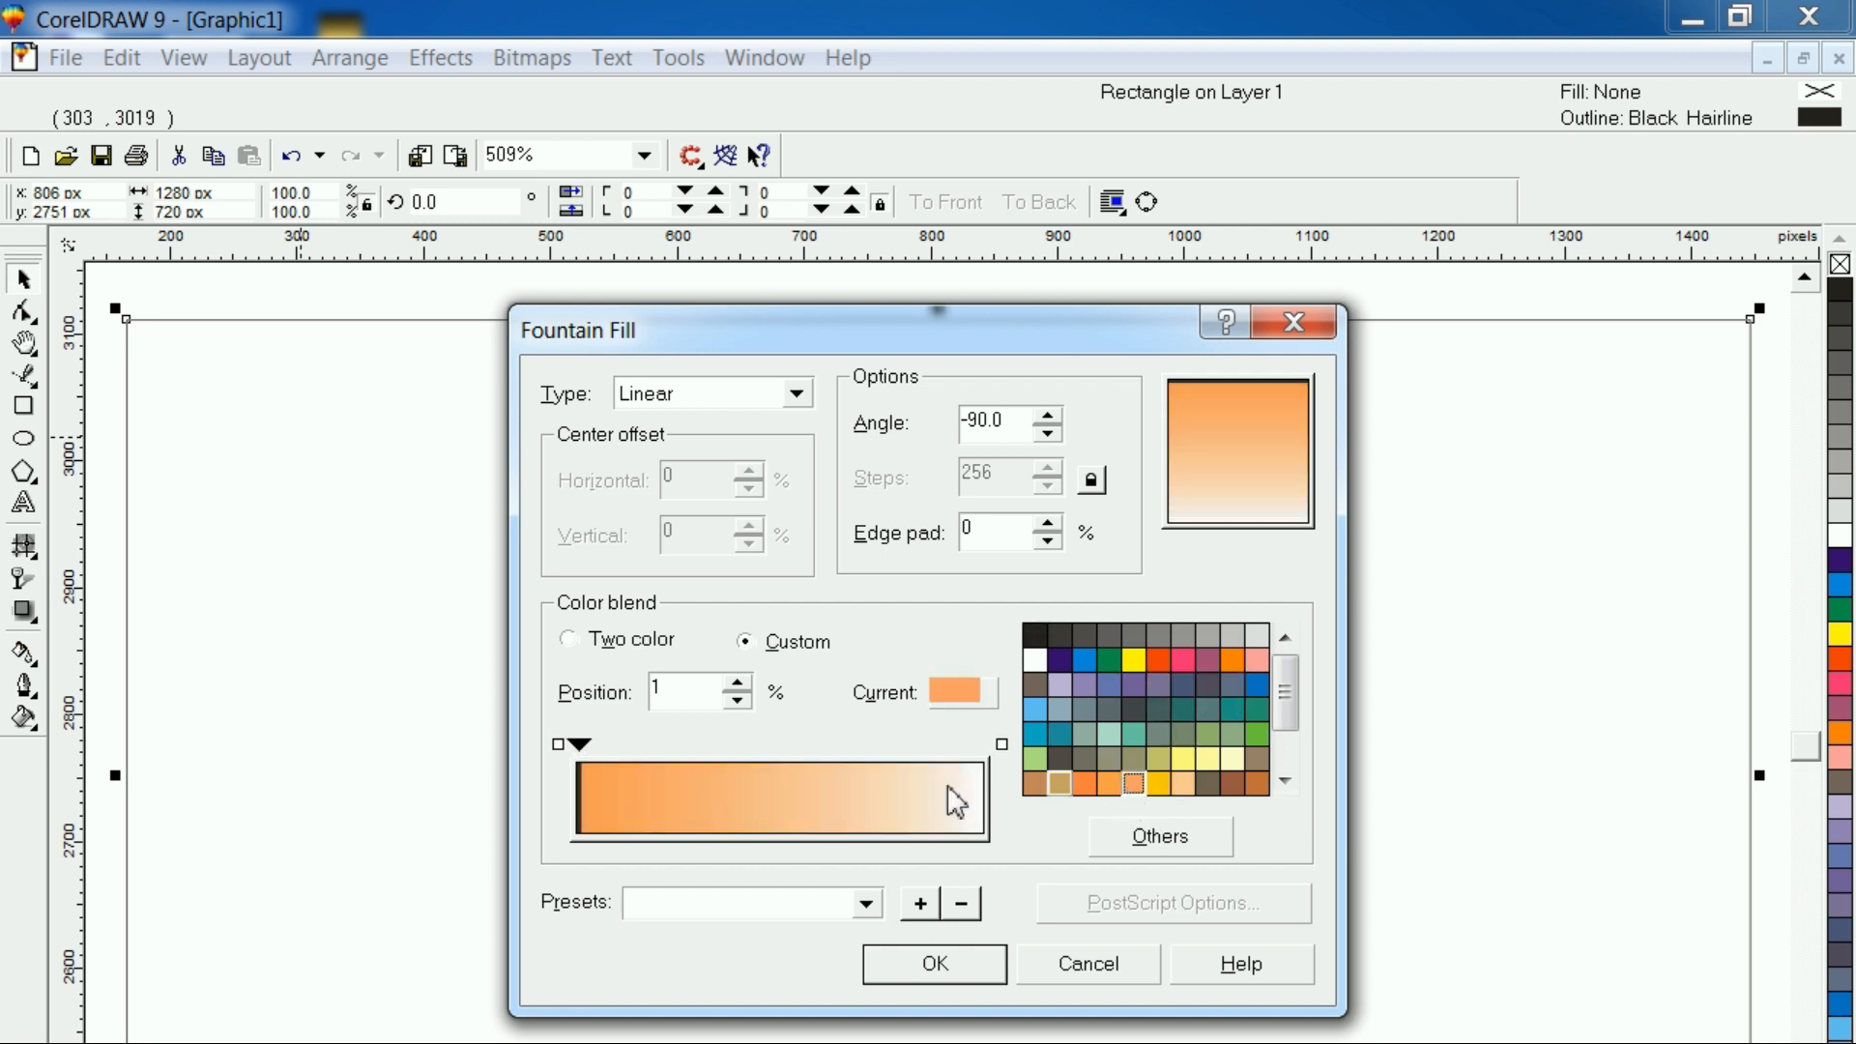
pyautogui.moveTo(579, 748); pyautogui.dragTo(711, 740)
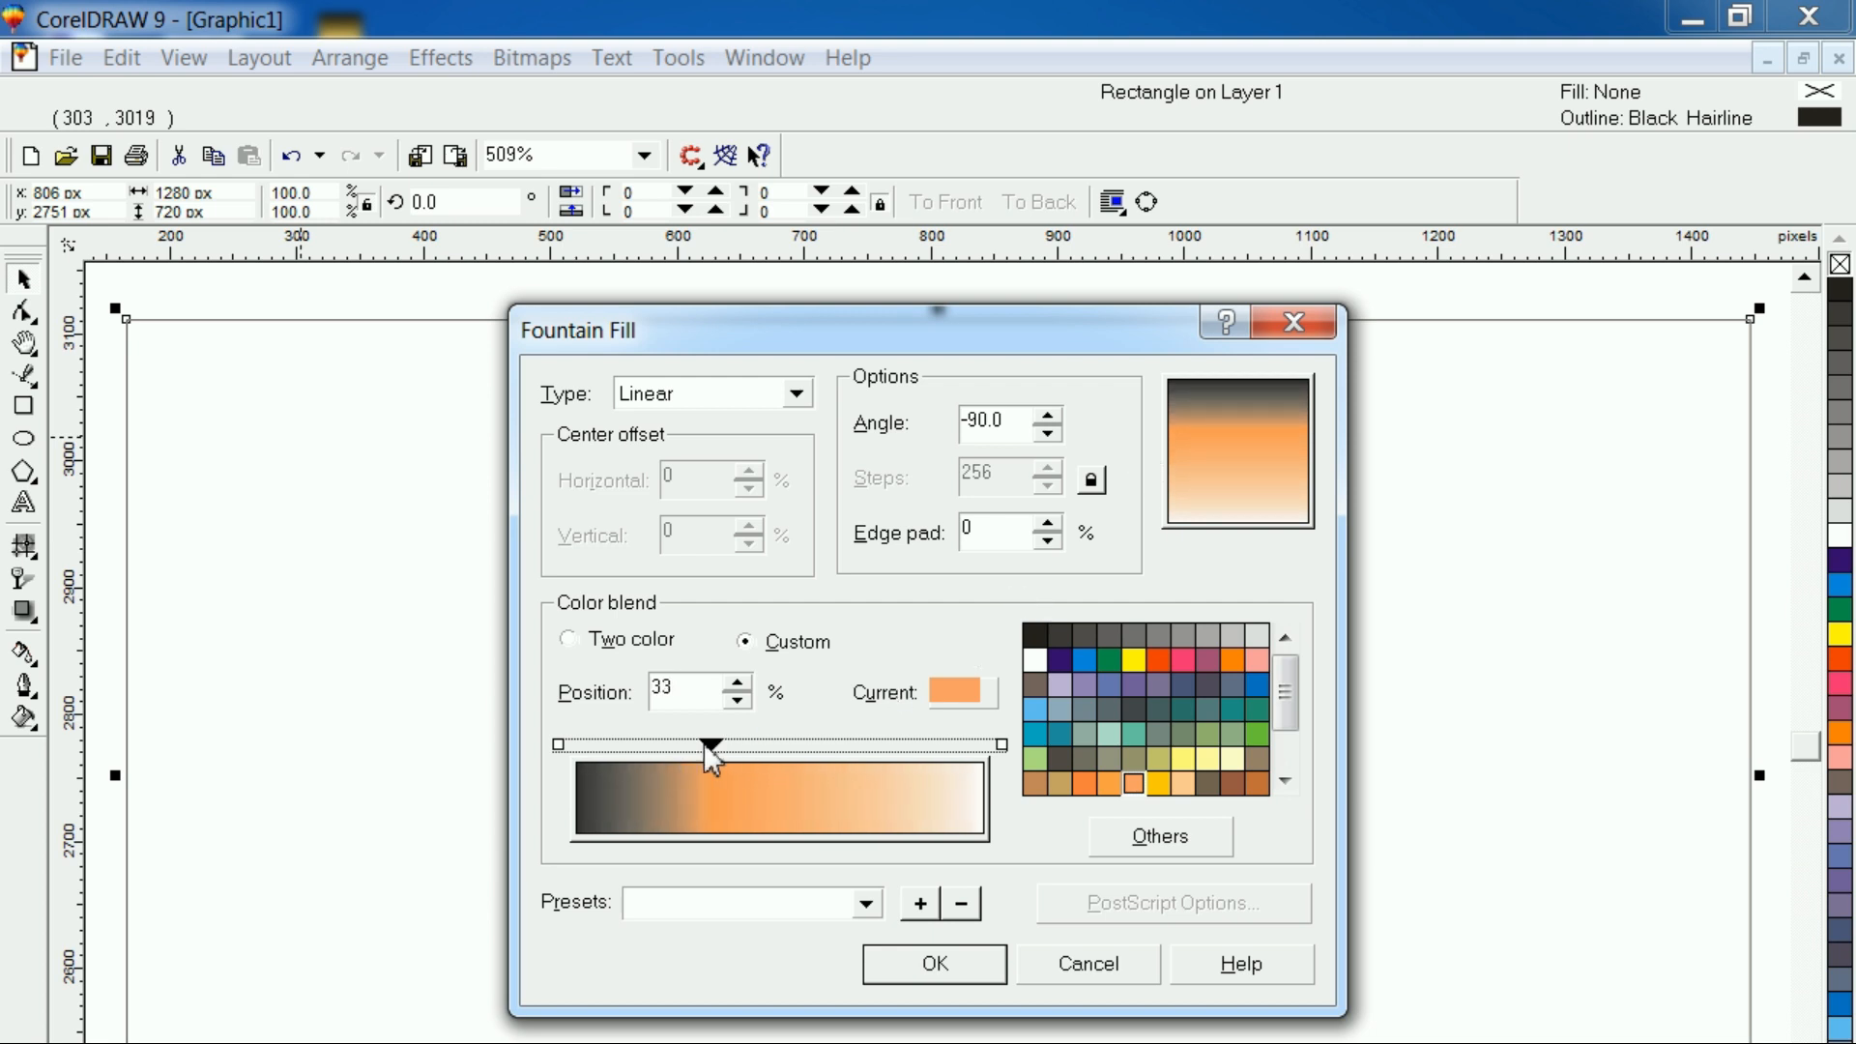
pyautogui.moveTo(710, 742); pyautogui.dragTo(723, 742)
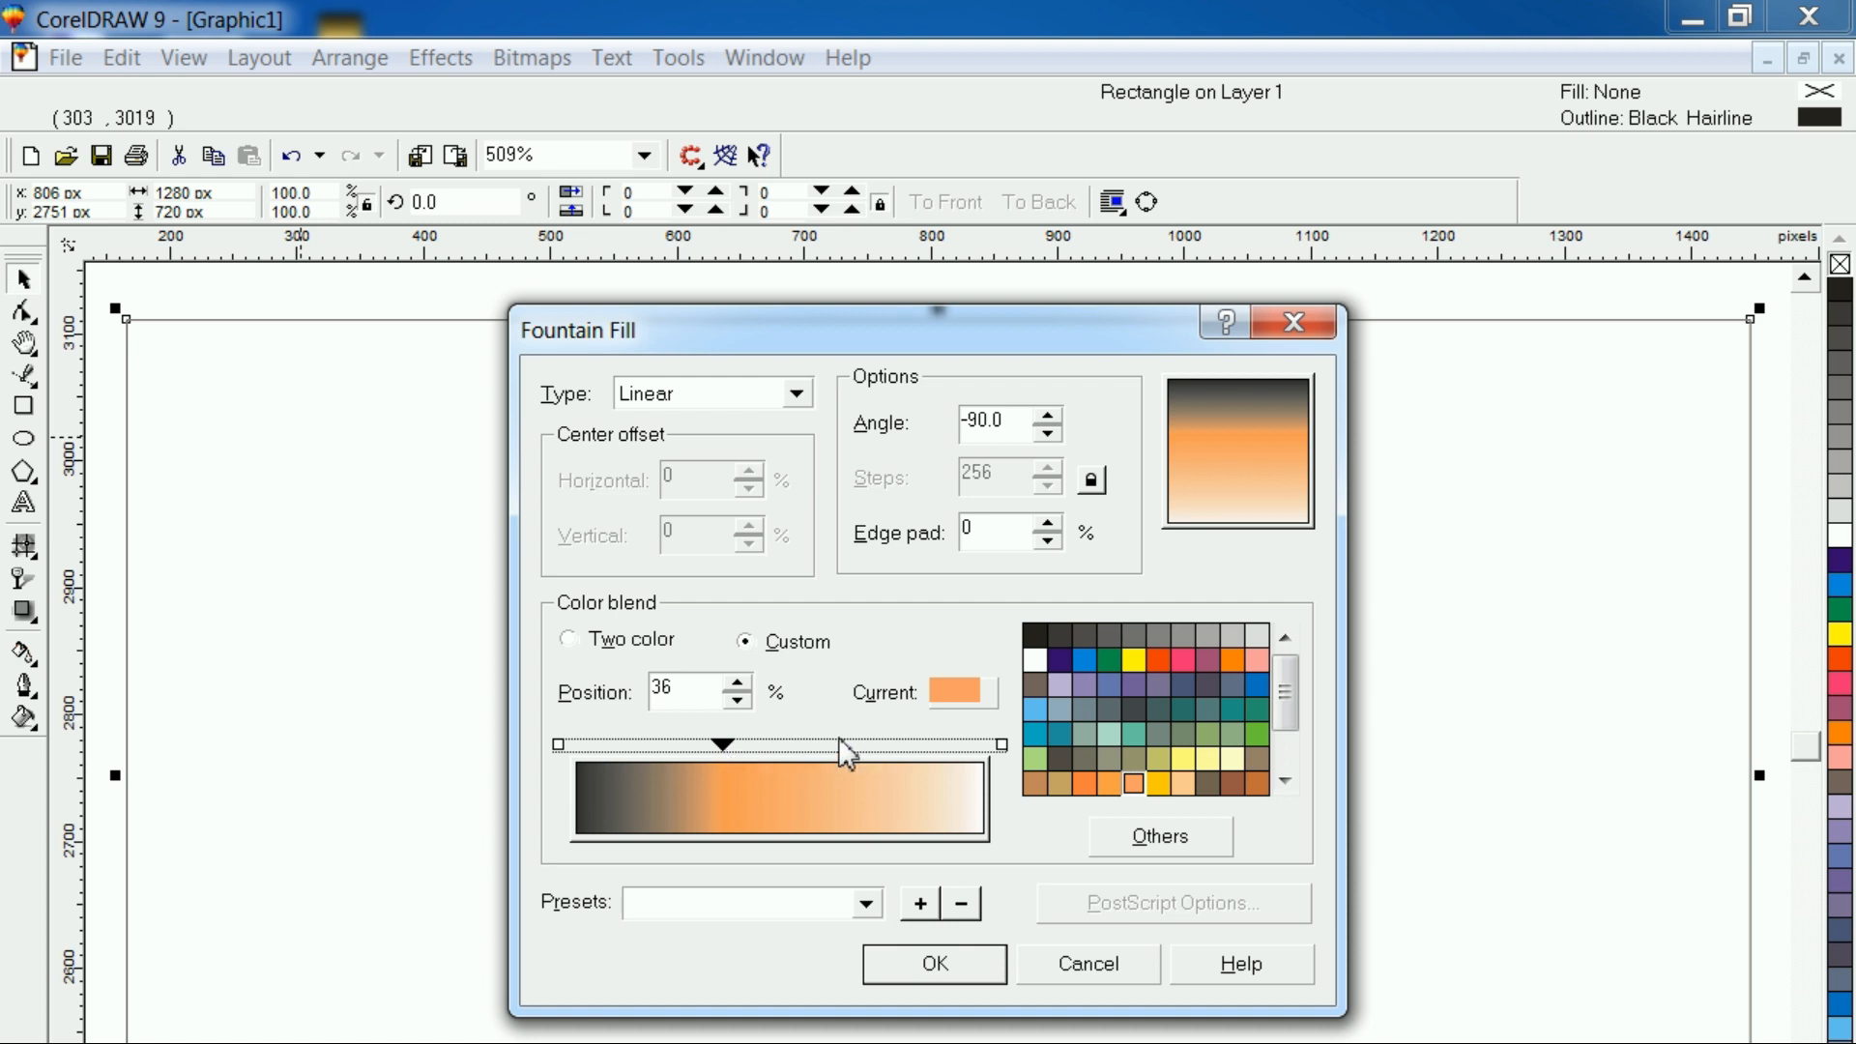
# Add a pale yellow color stop at about 74% of the gradient and apply the fountain fill to the rectangle
pyautogui.moveTo(740, 744); pyautogui.dragTo(747, 745)
pyautogui.click(1233, 759)
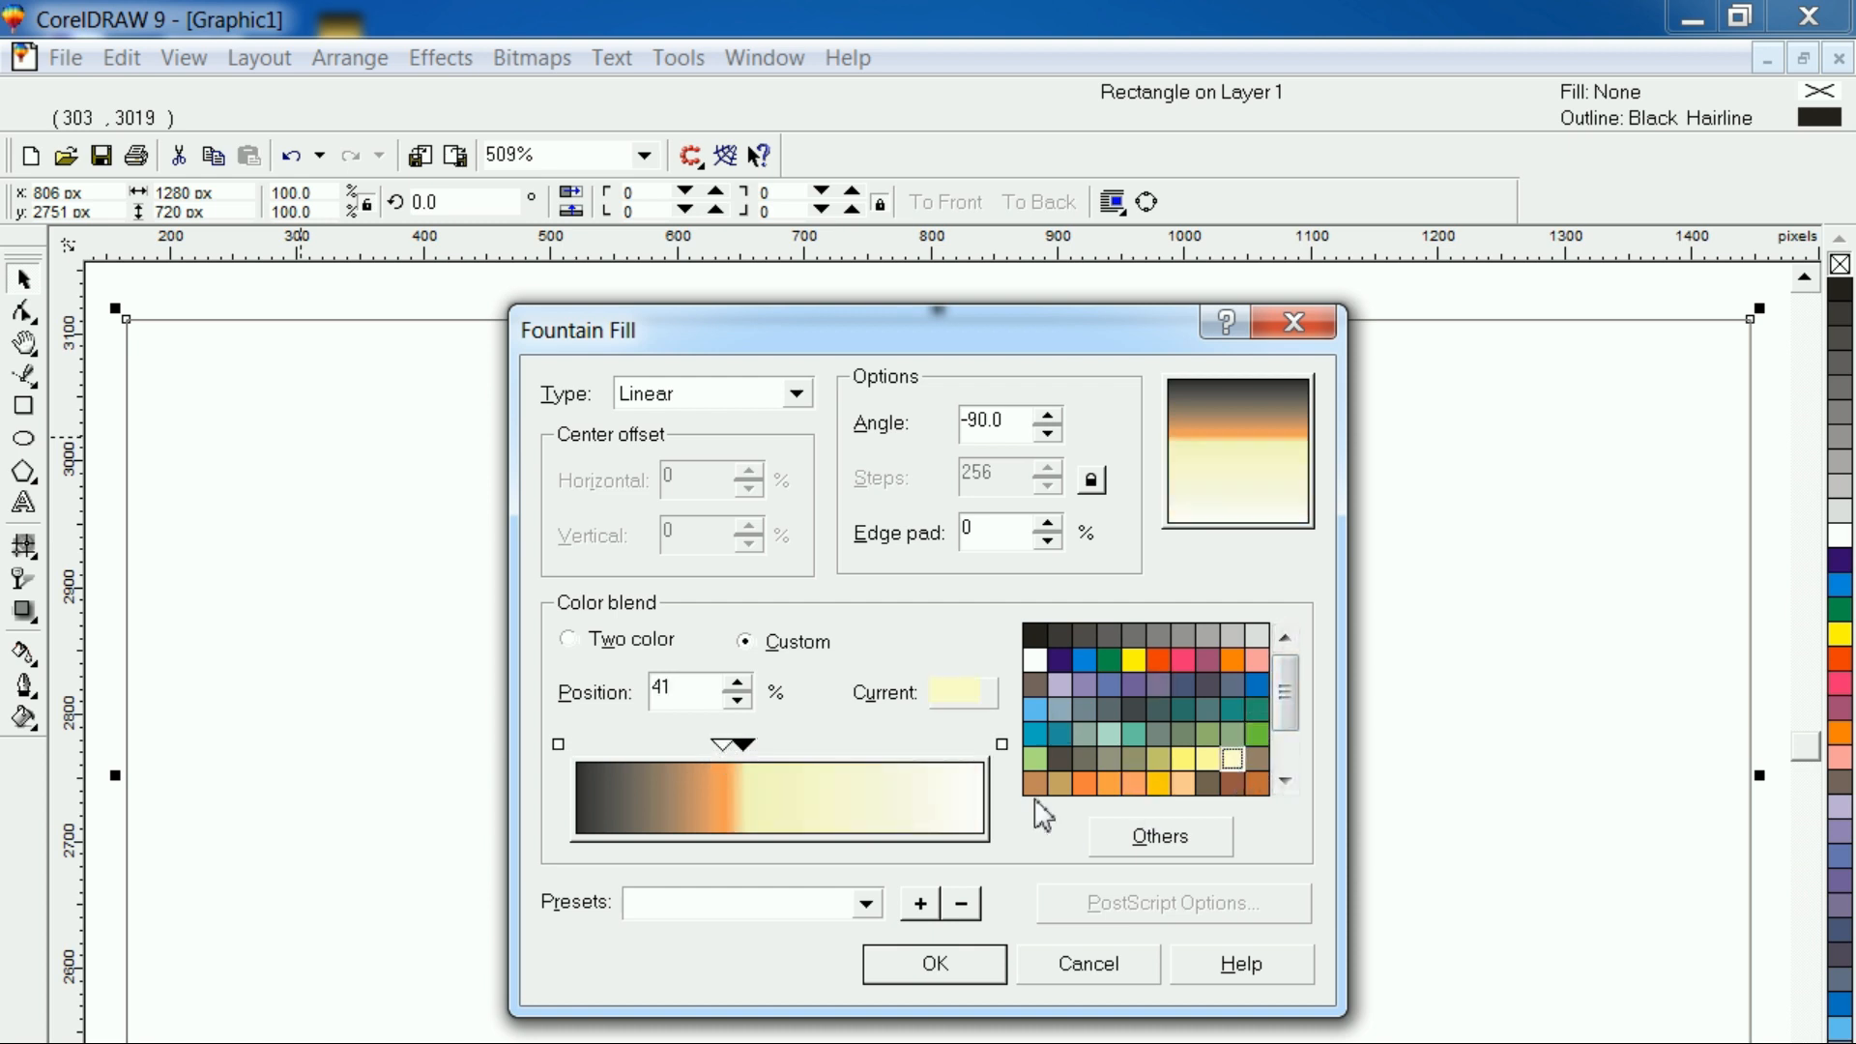
pyautogui.moveTo(744, 745); pyautogui.dragTo(883, 744)
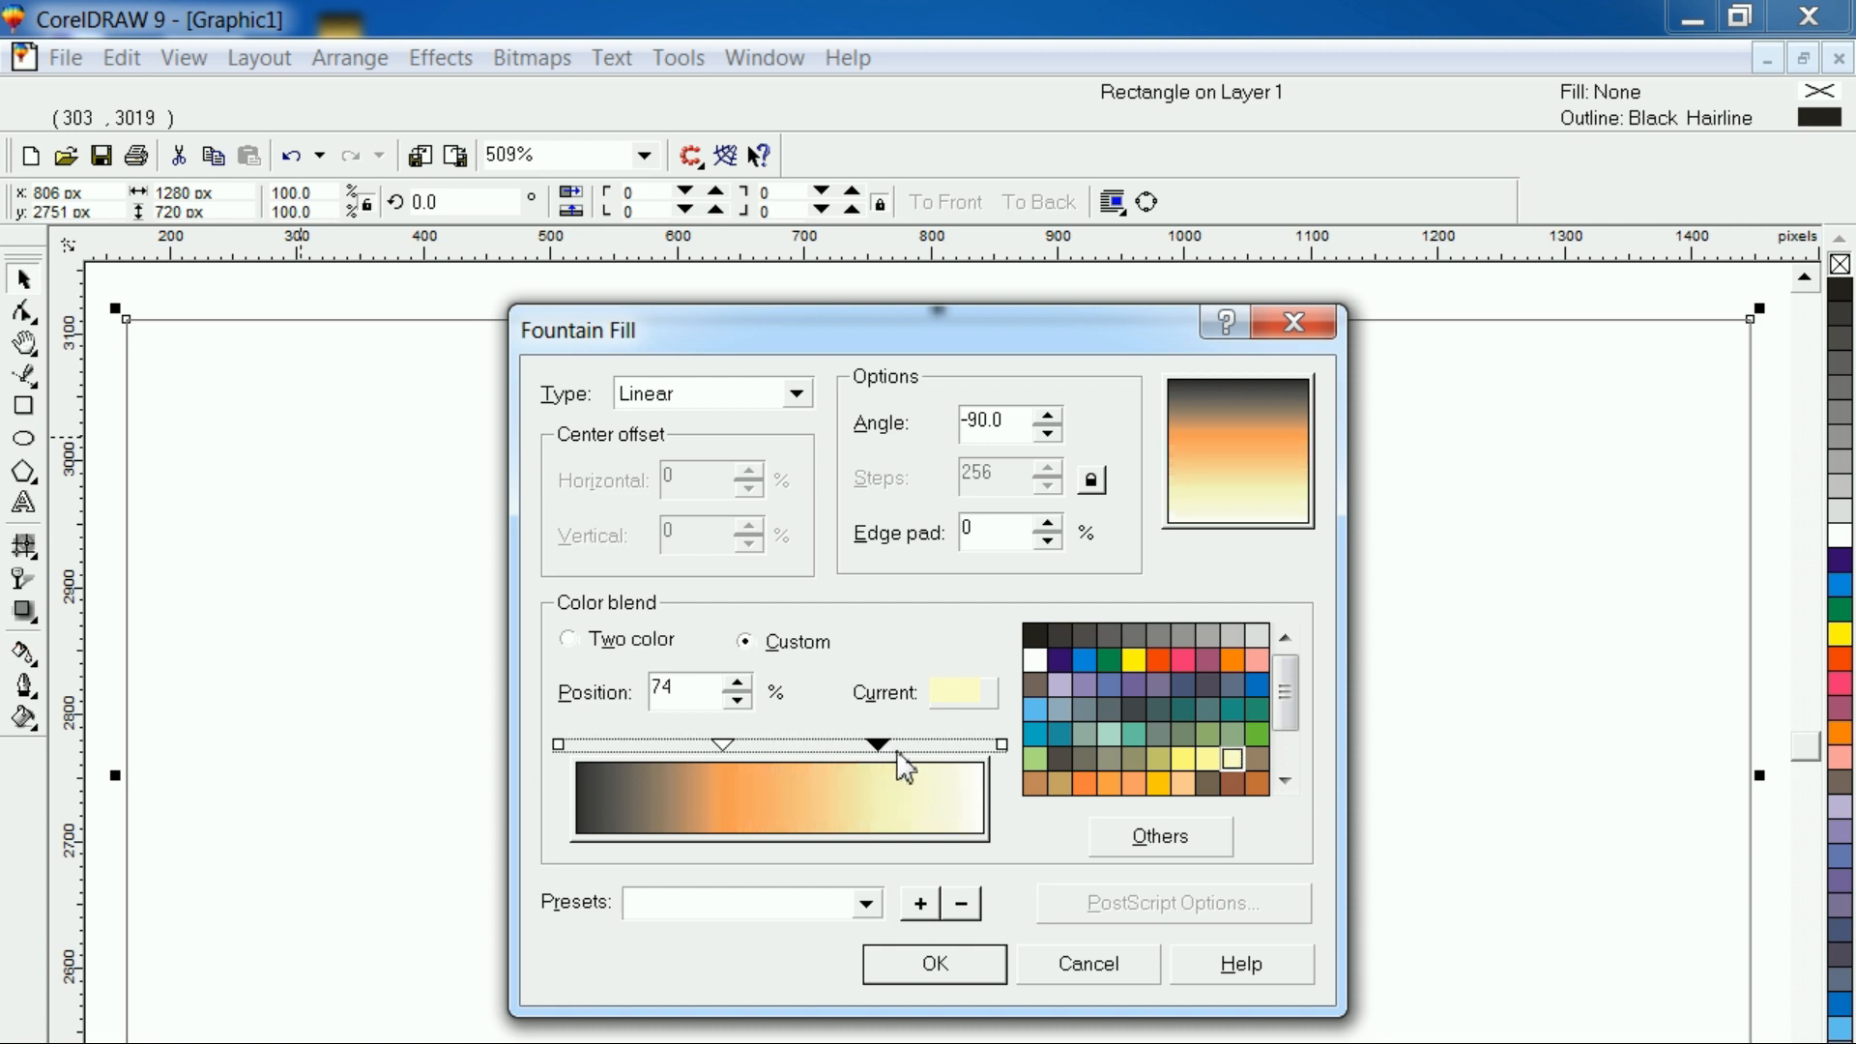
pyautogui.click(964, 962)
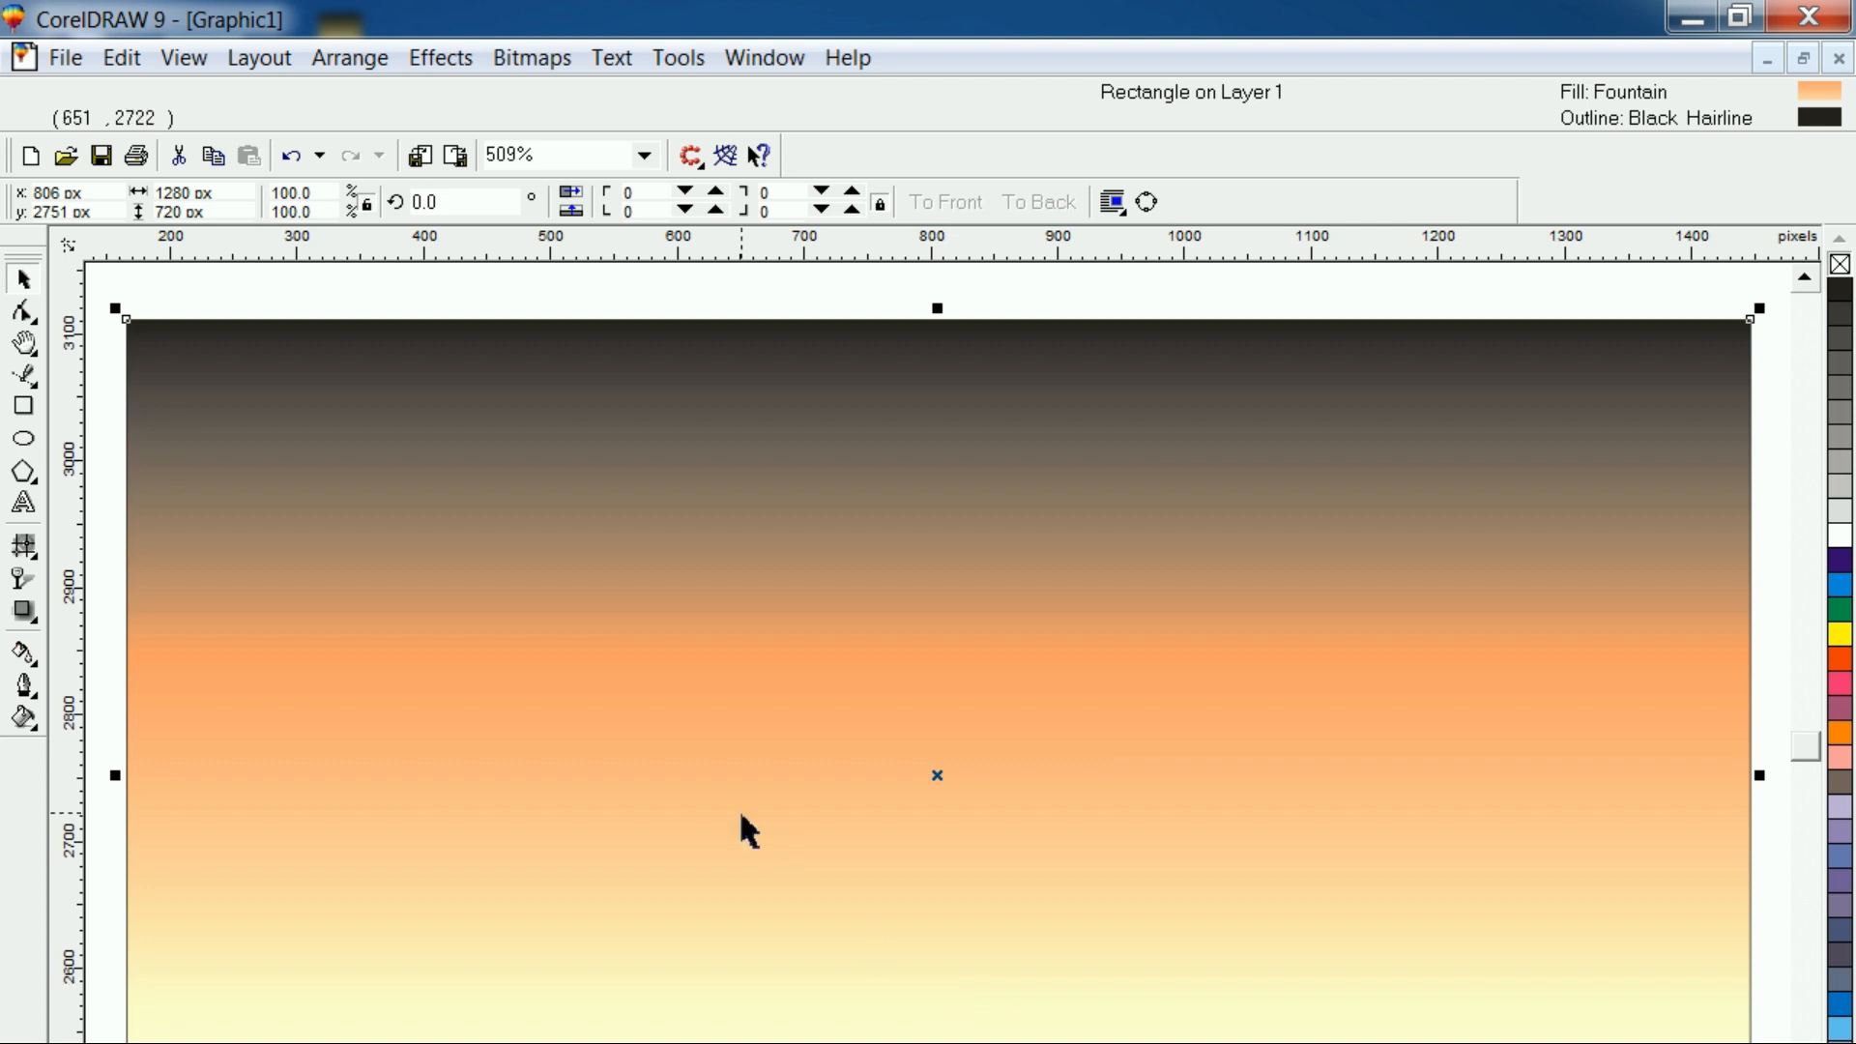
# Remove the outline from the gradient-filled rectangle
pyautogui.click(464, 291)
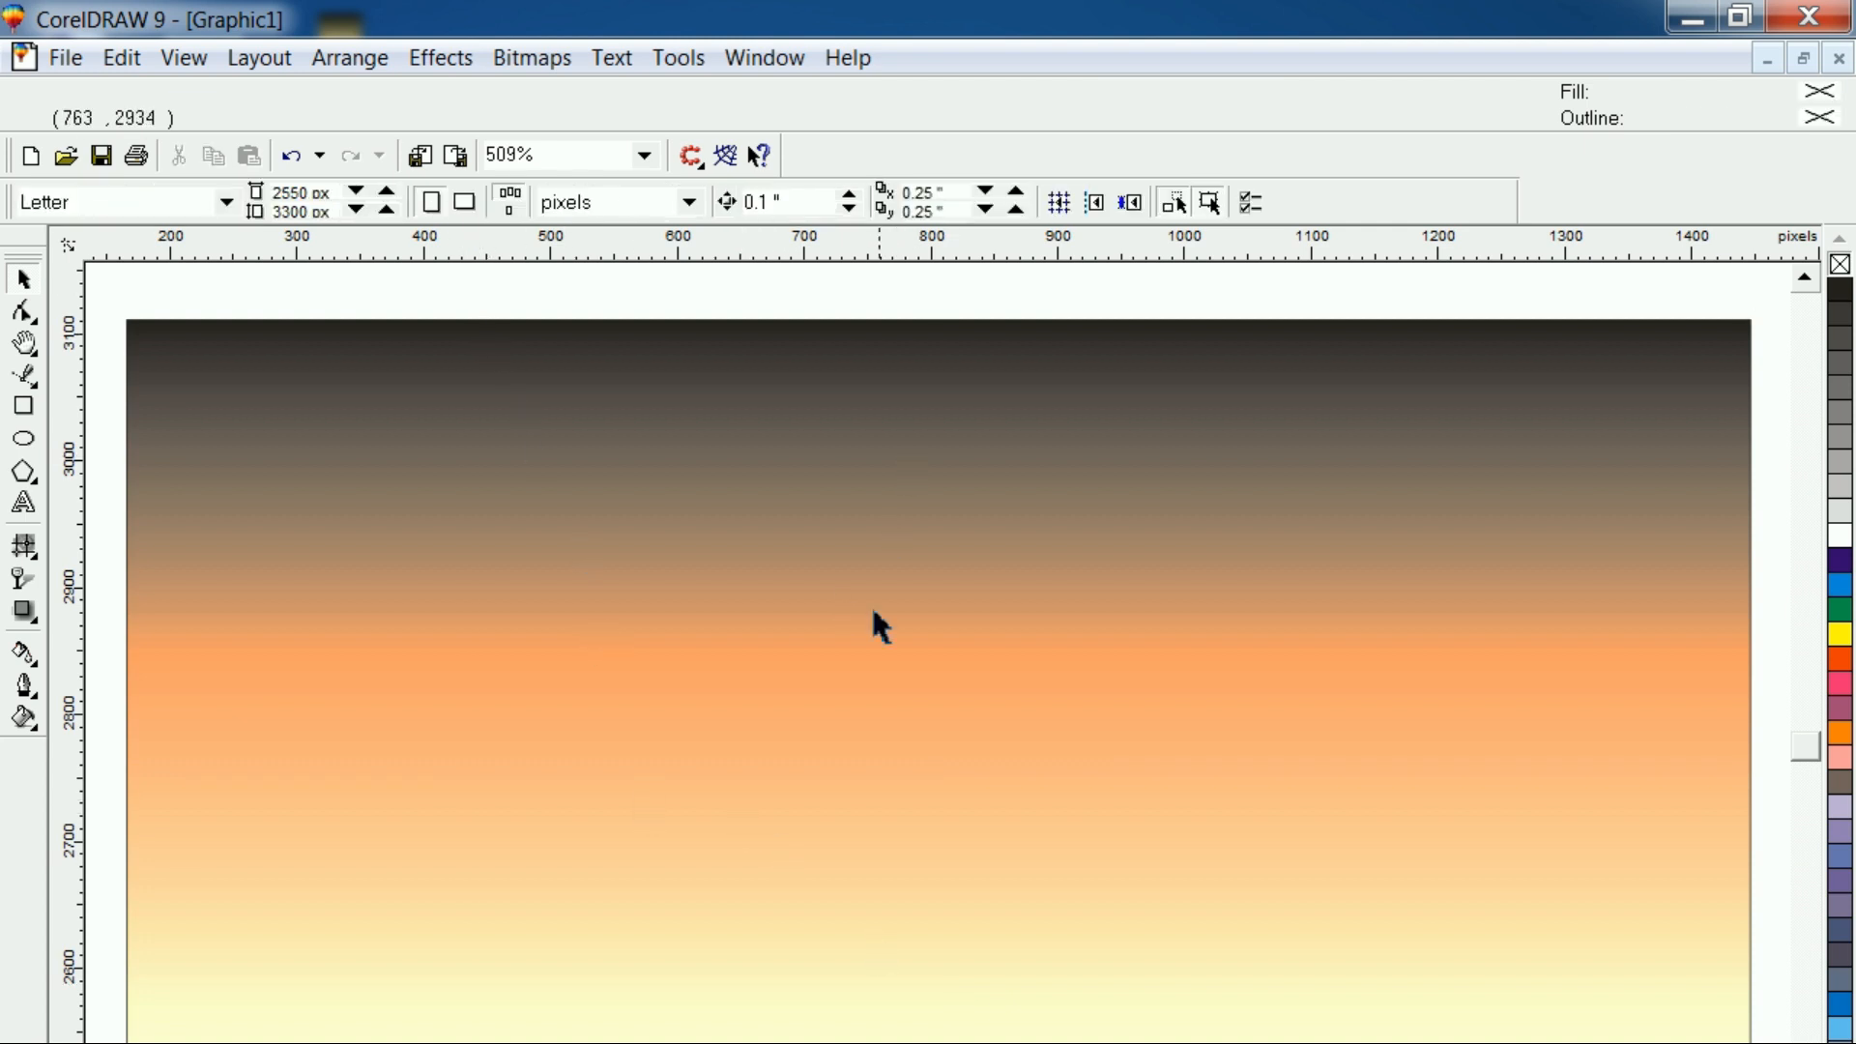
pyautogui.click(835, 808)
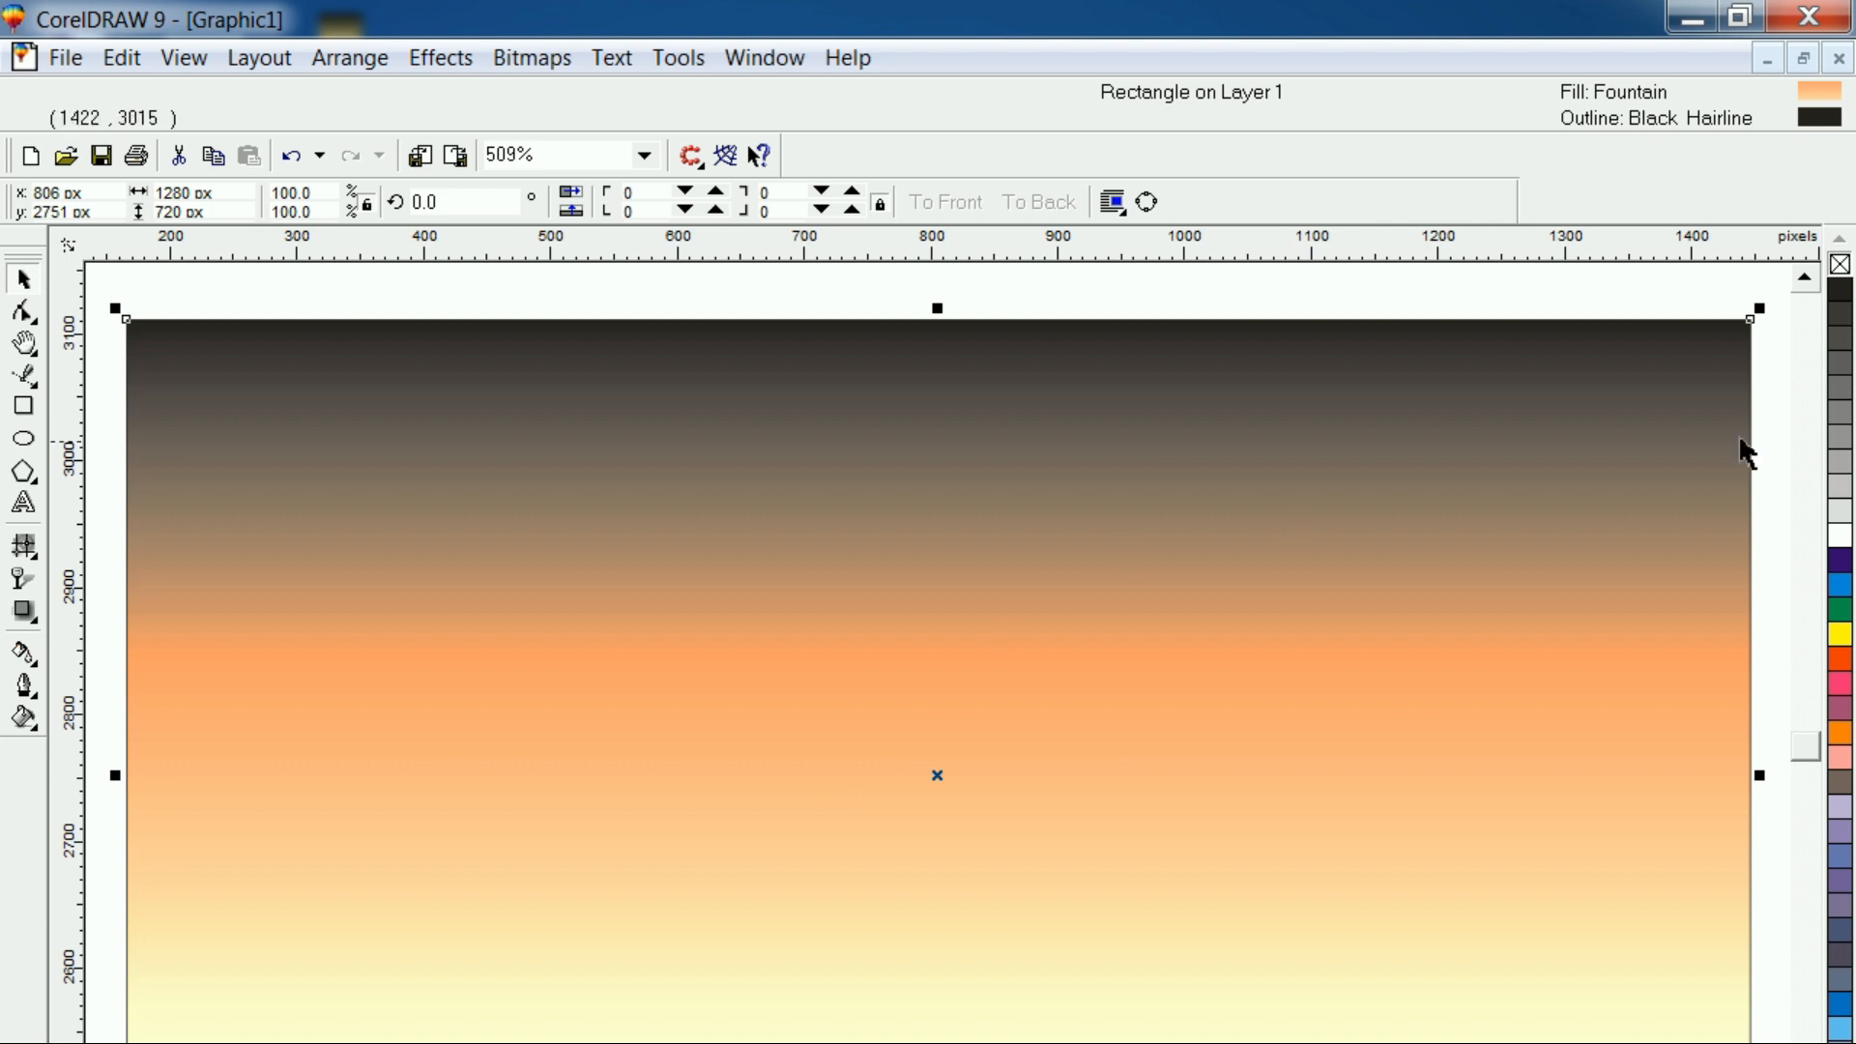
pyautogui.rightClick(1839, 264)
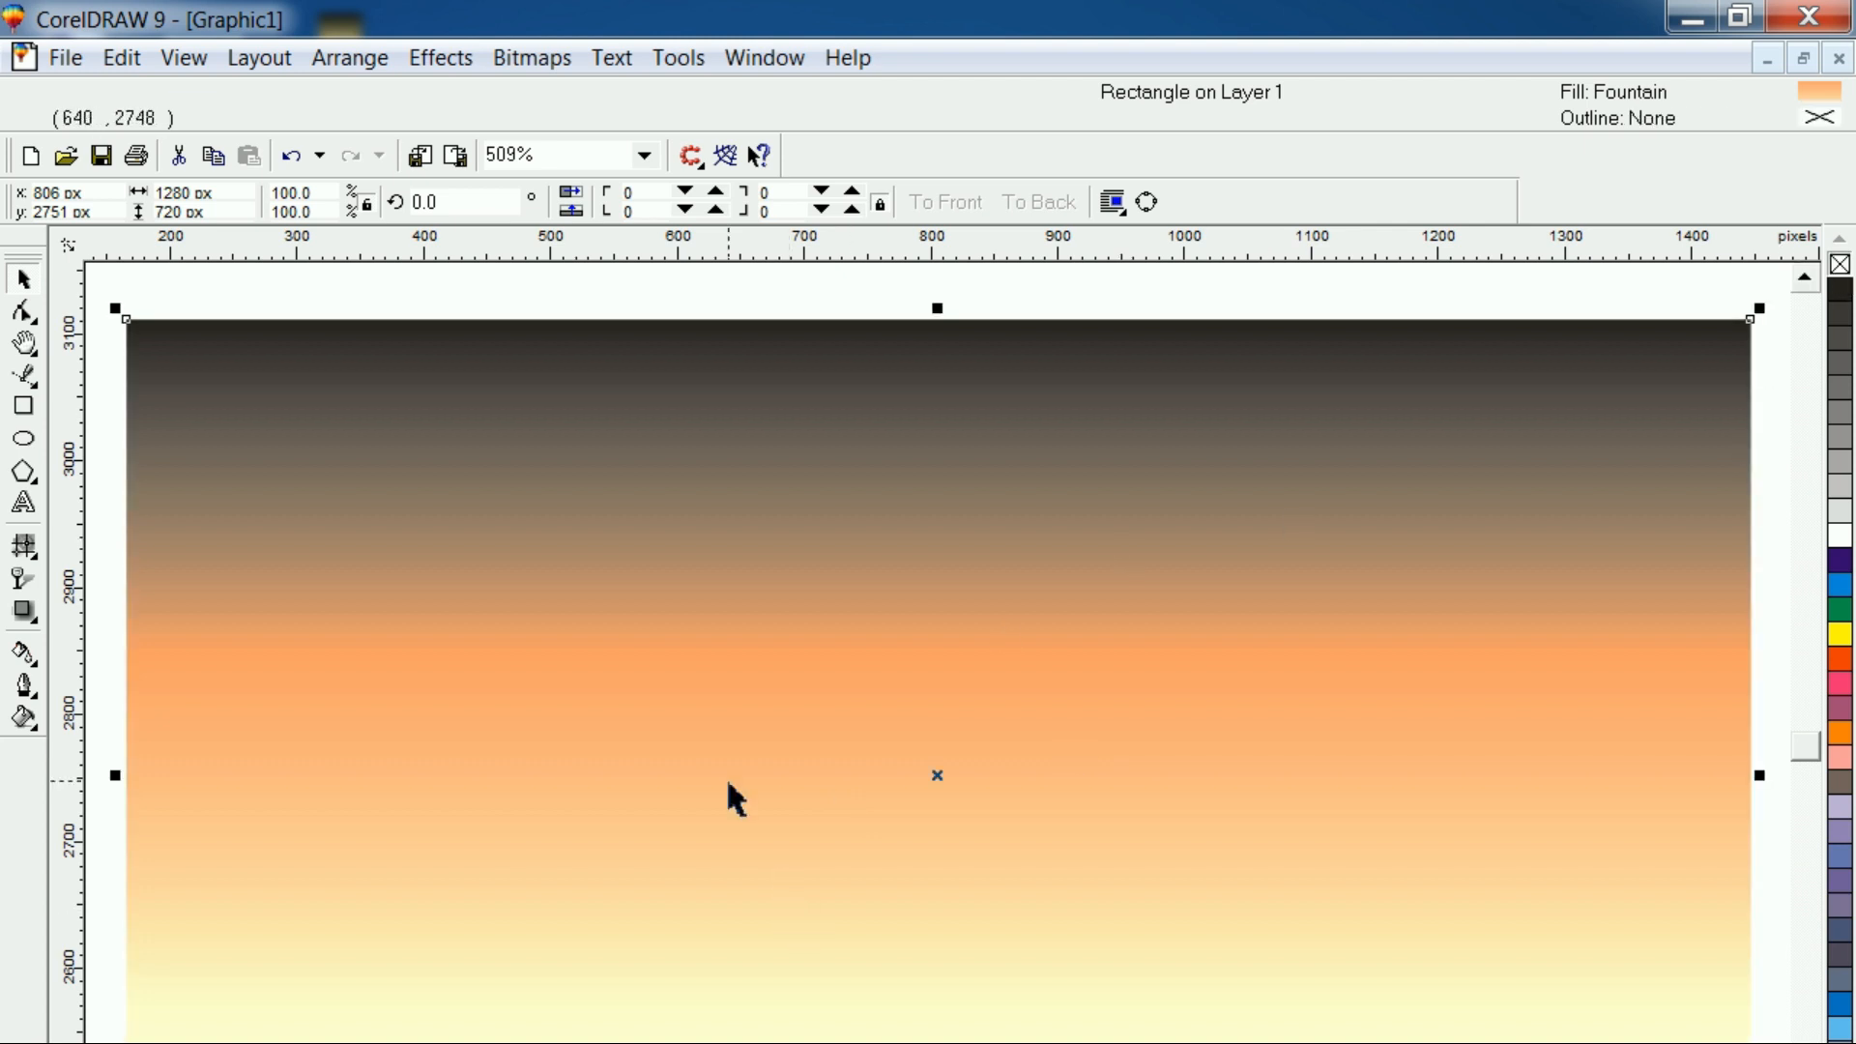
pyautogui.click(611, 280)
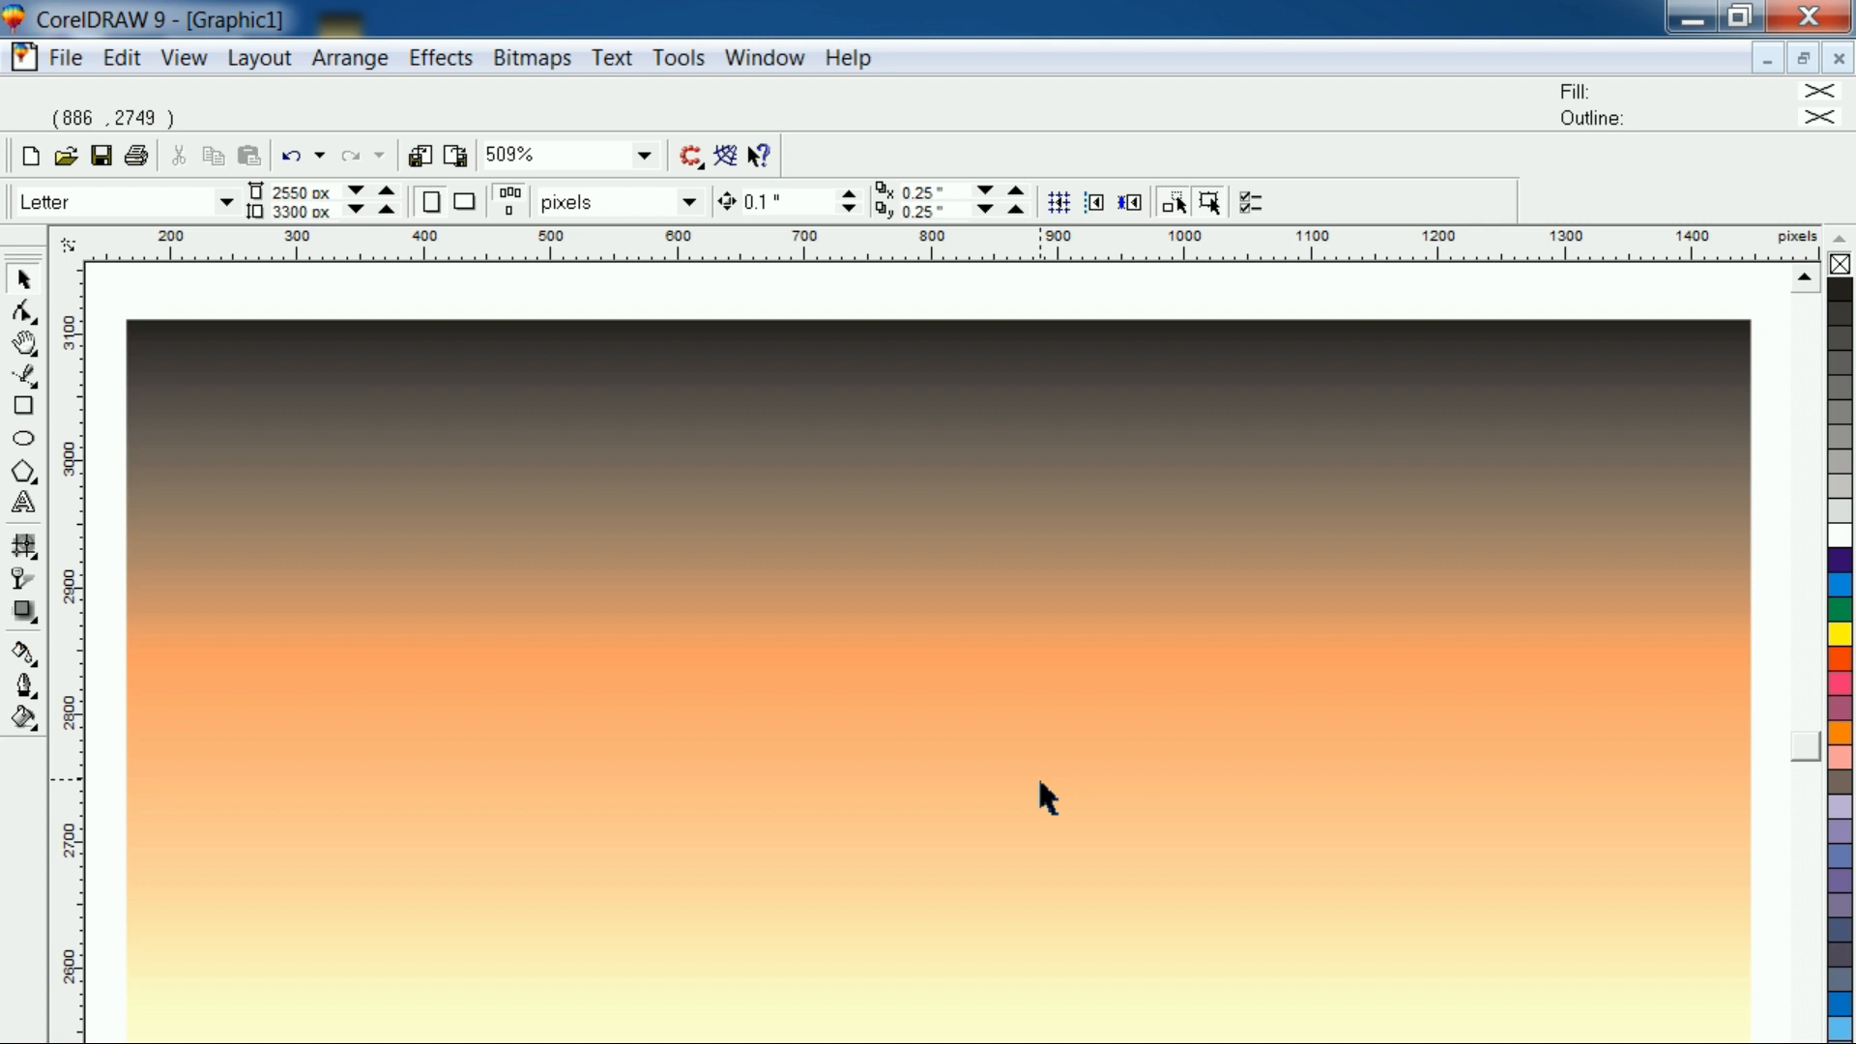
# Add the artistic text "Youtube Text" over the orange band of the gradient rectangle
pyautogui.click(27, 503)
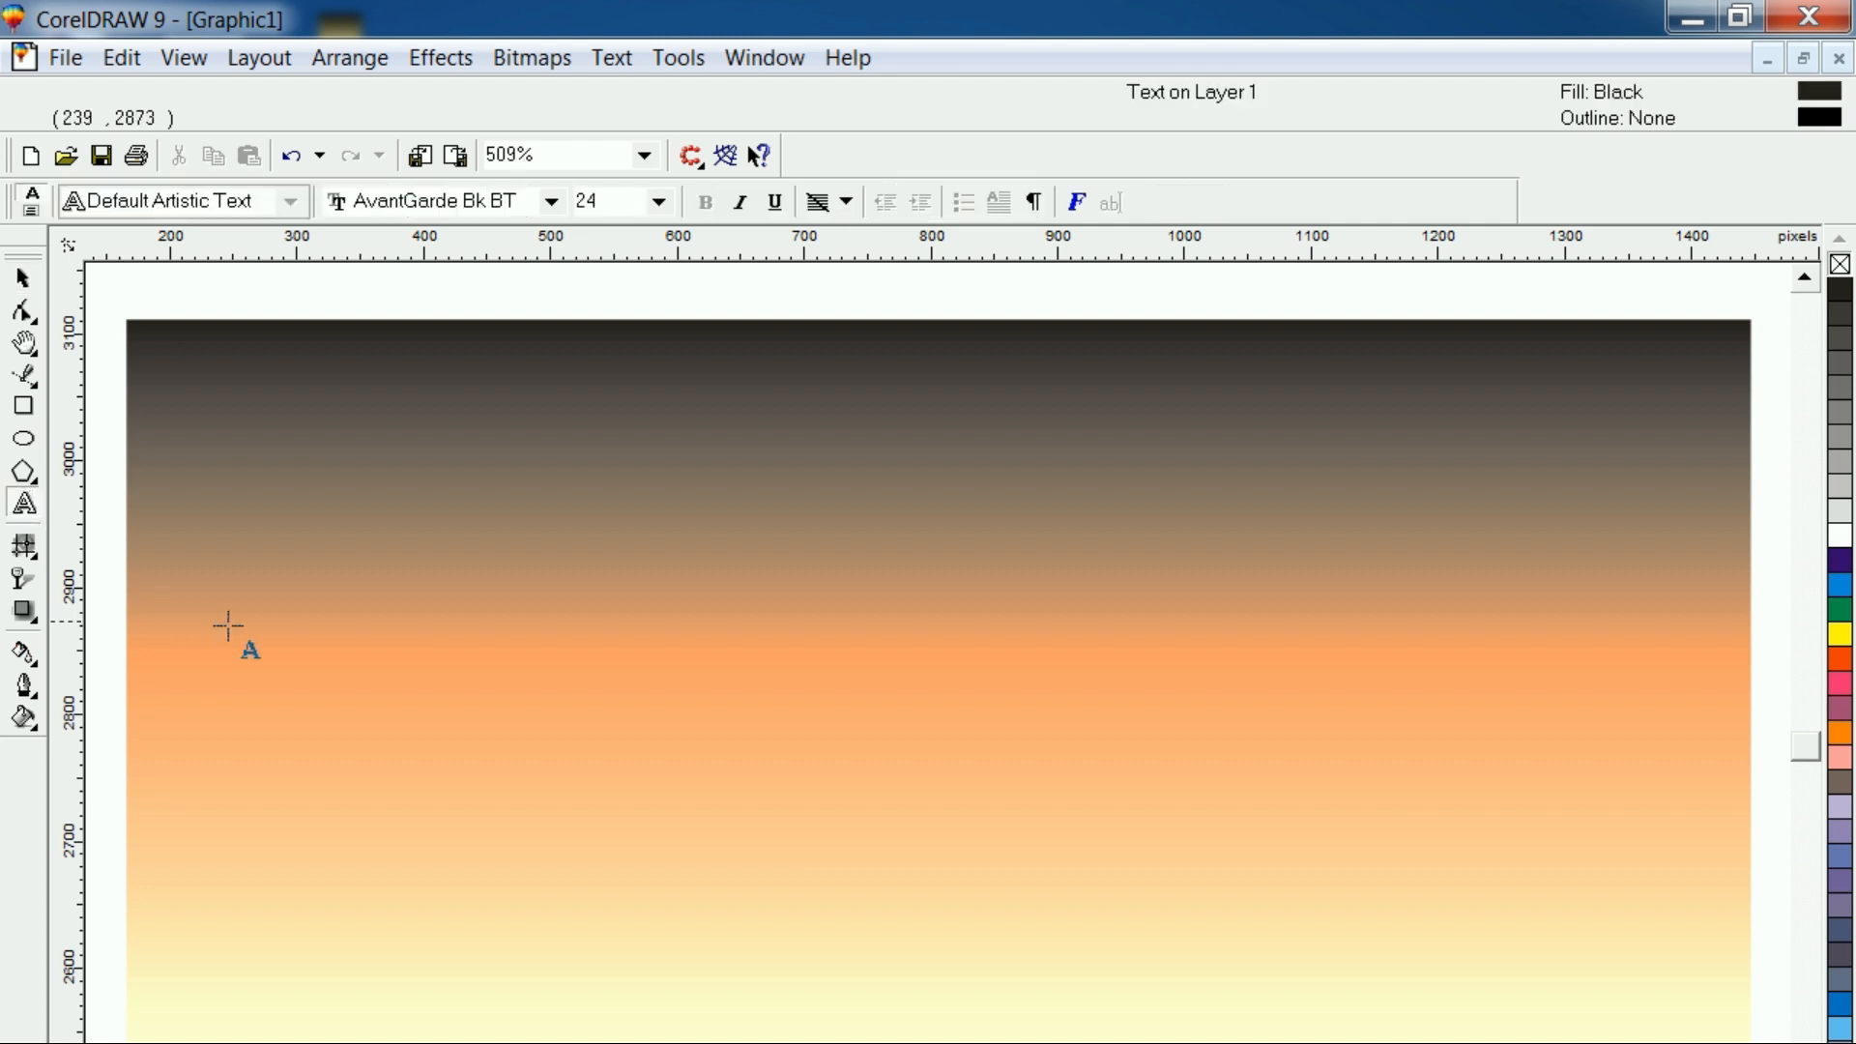
pyautogui.click(461, 704)
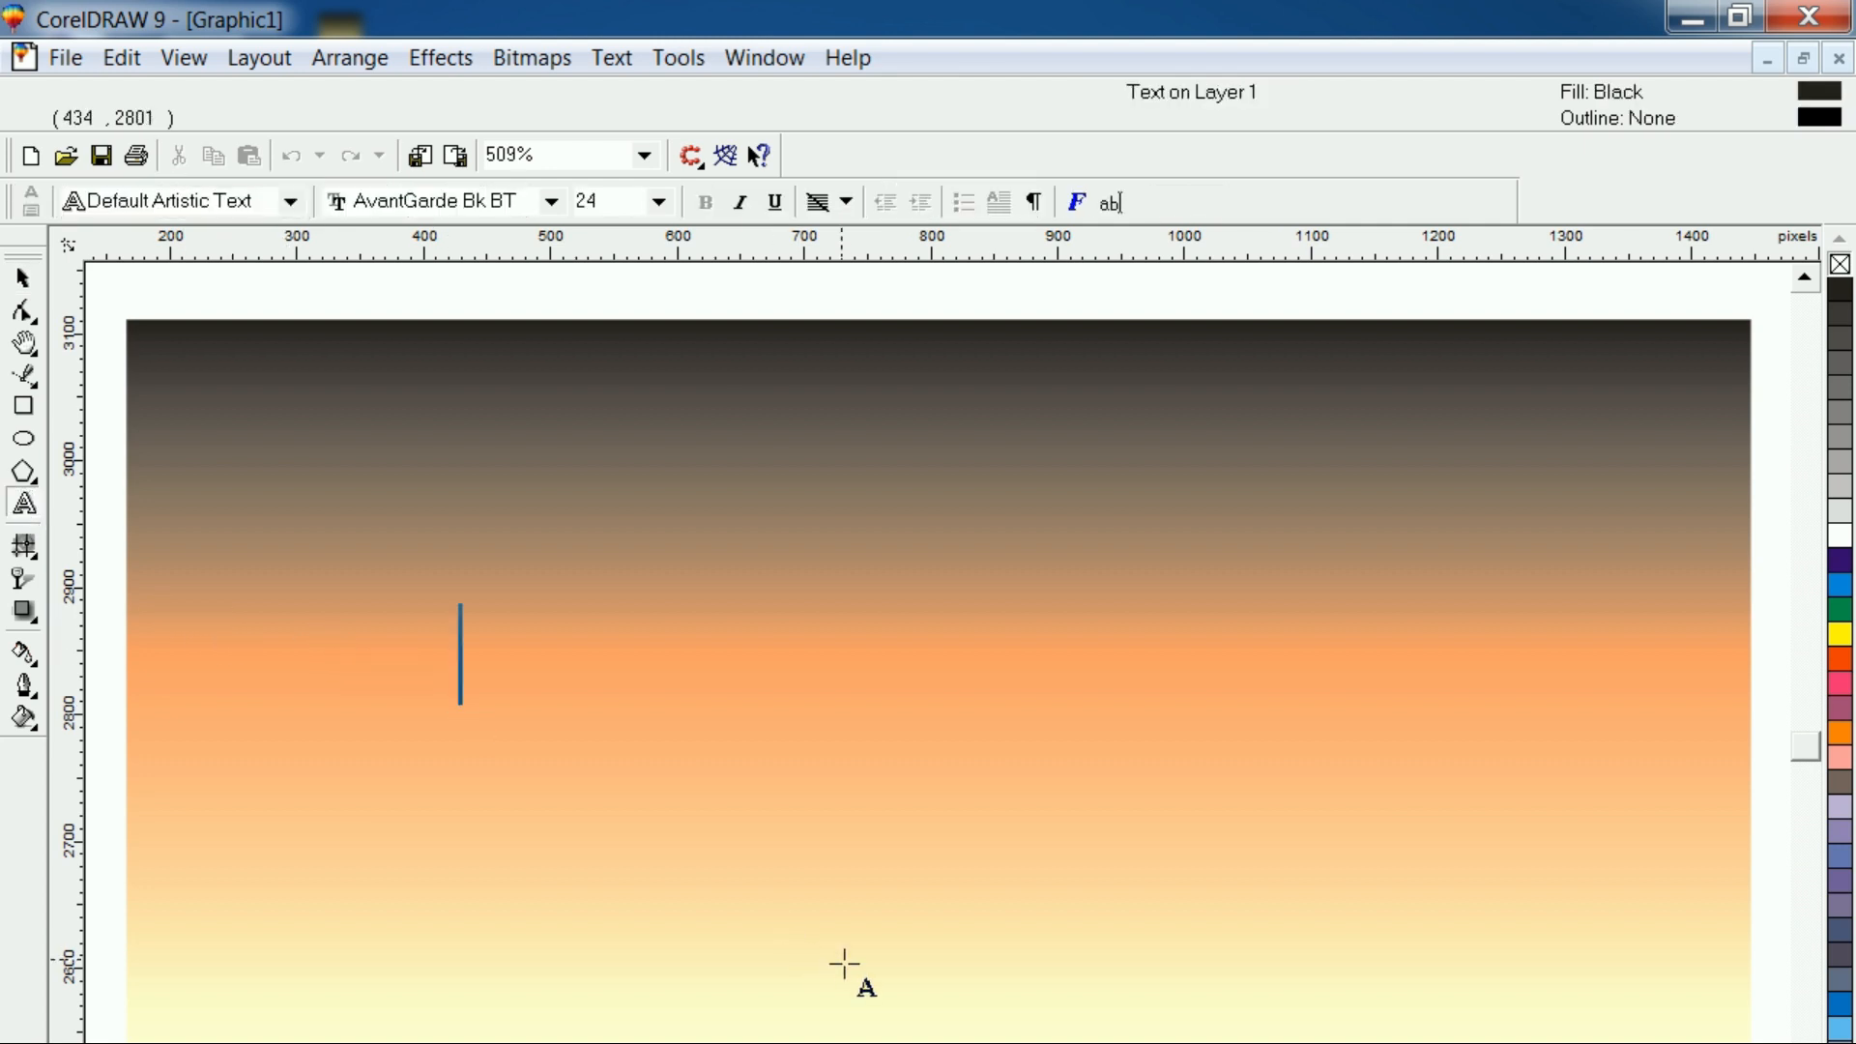
pyautogui.write('Y')
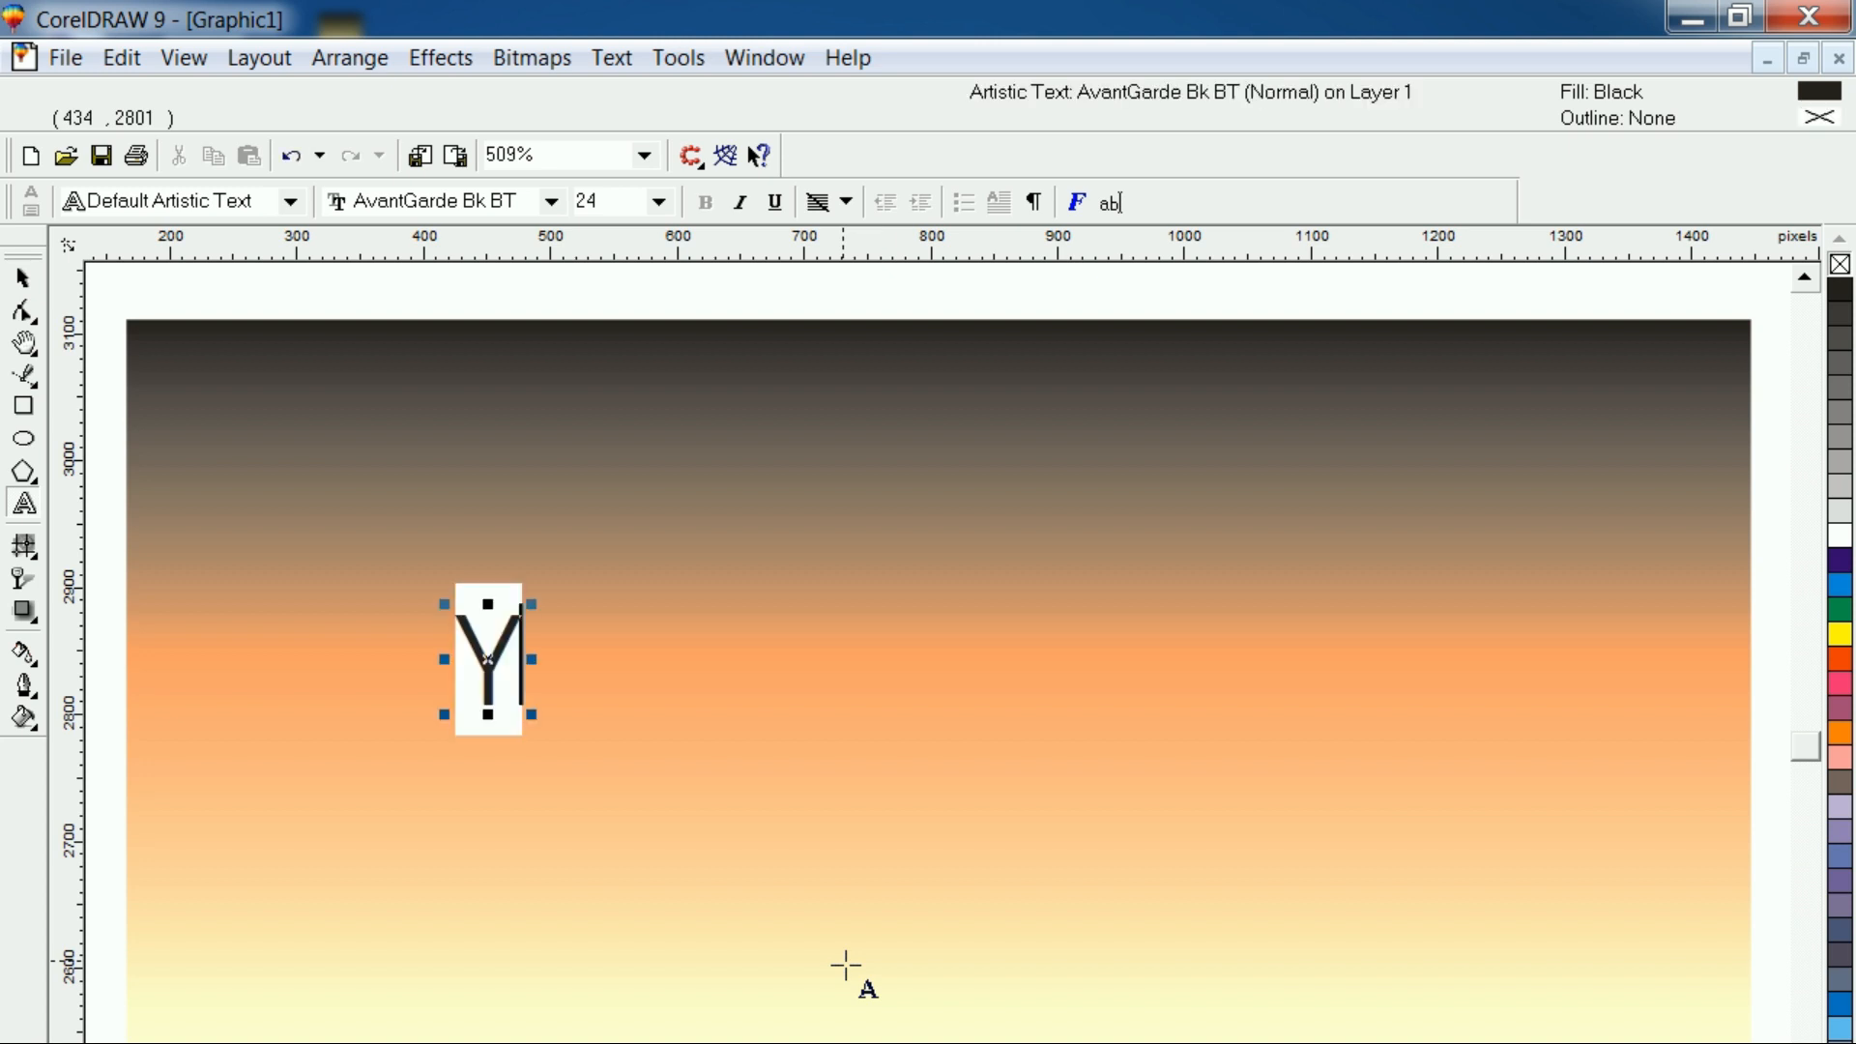
pyautogui.write('outube')
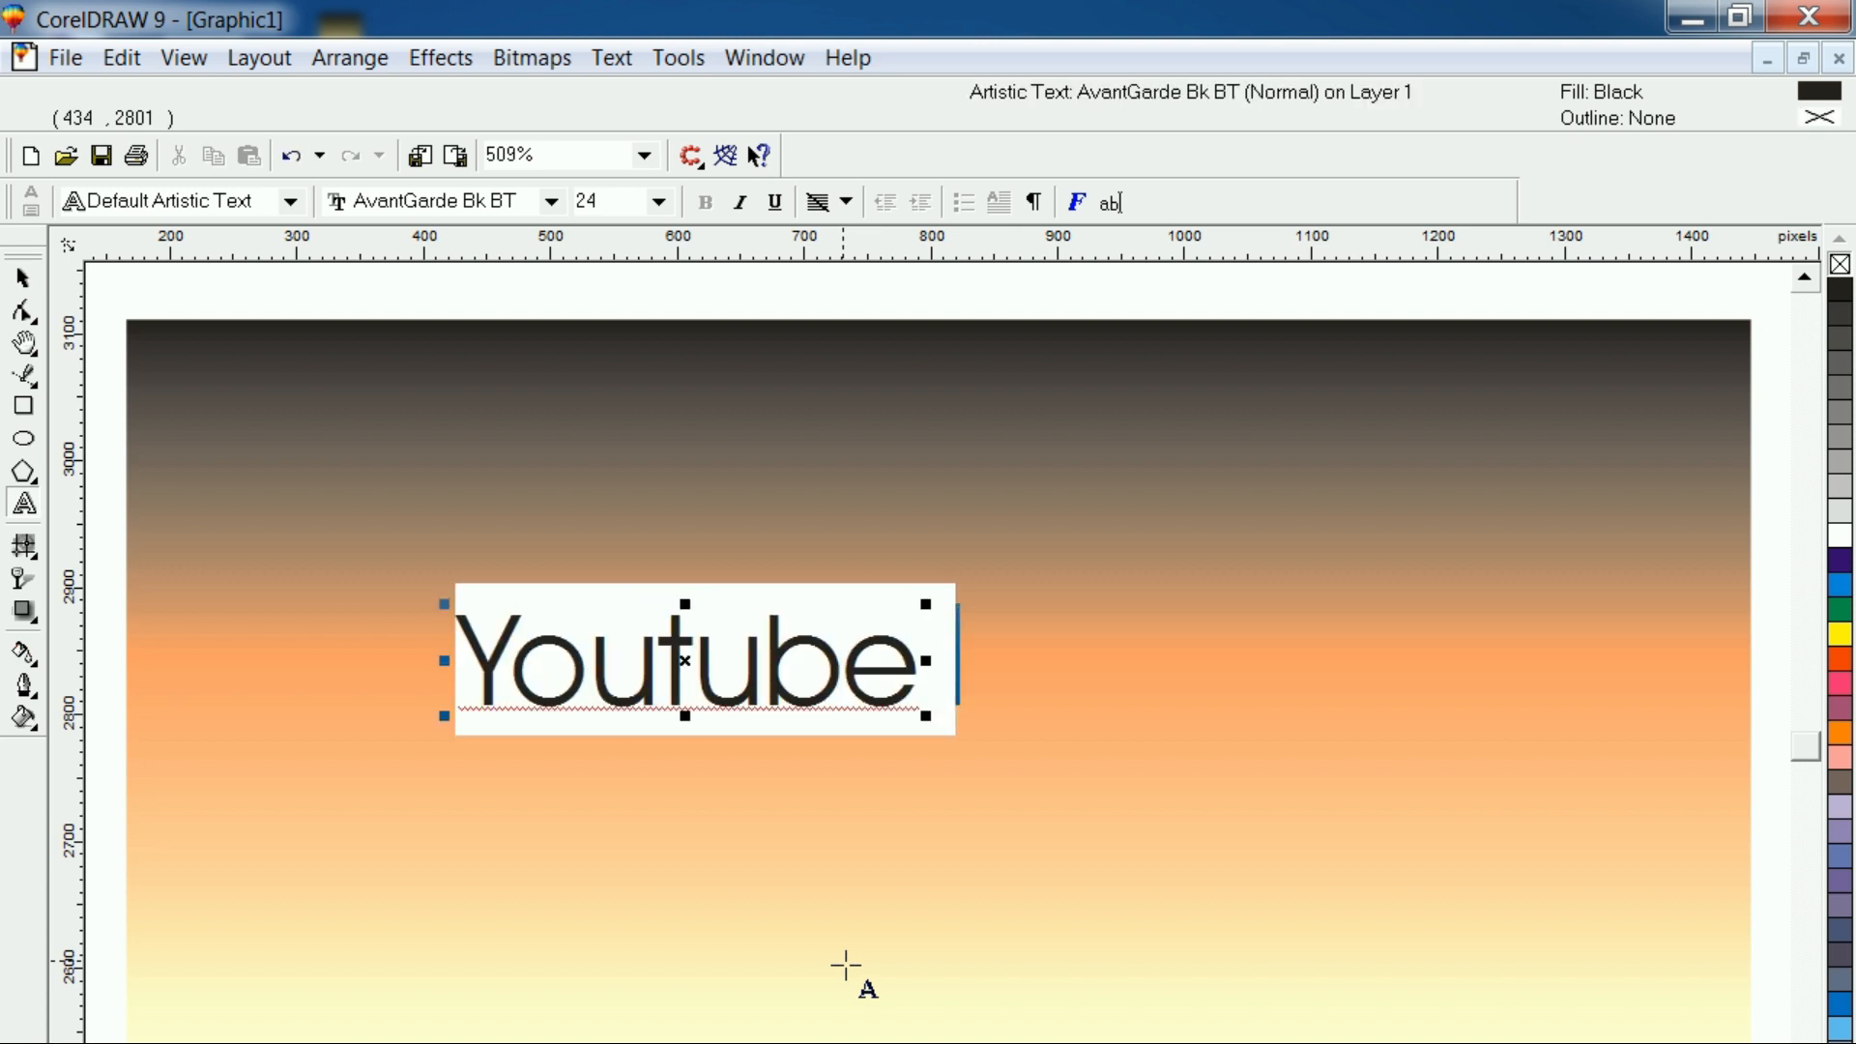
pyautogui.write(' Th')
pyautogui.press('BackSpace')
pyautogui.press('BackSpace')
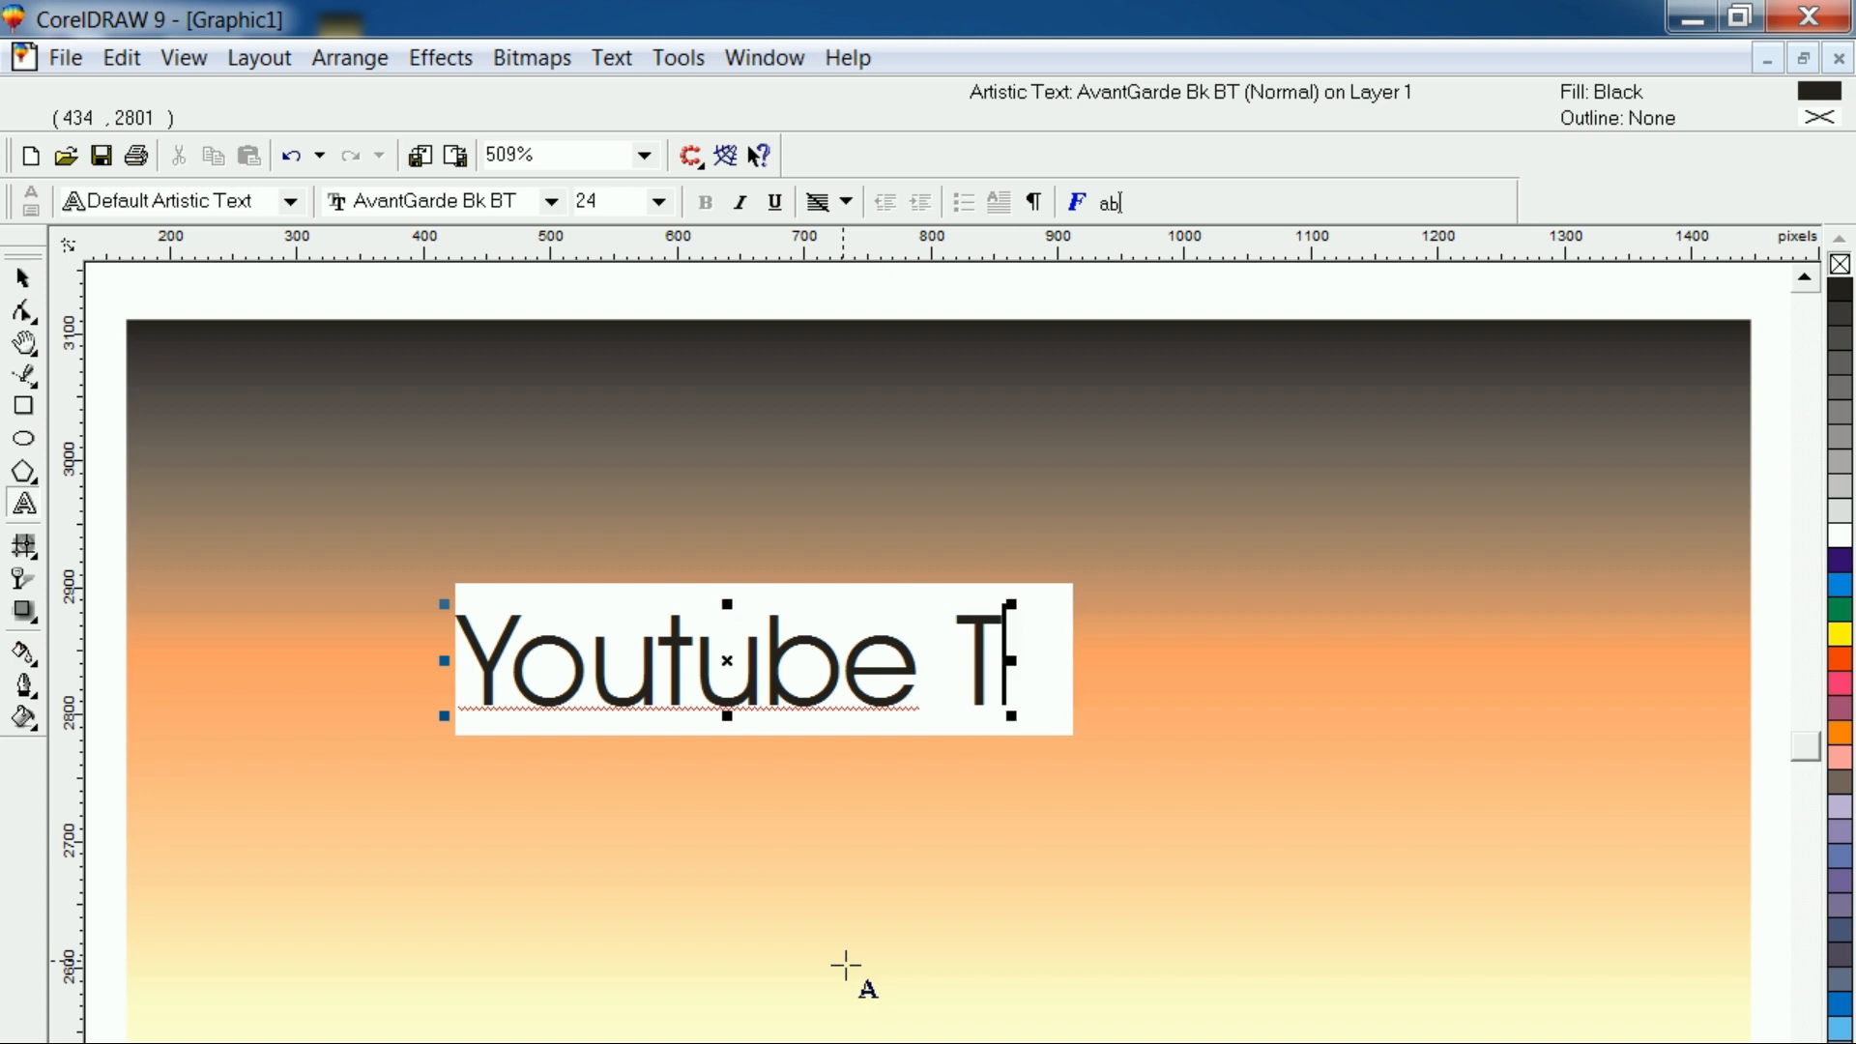
pyautogui.write('Text')
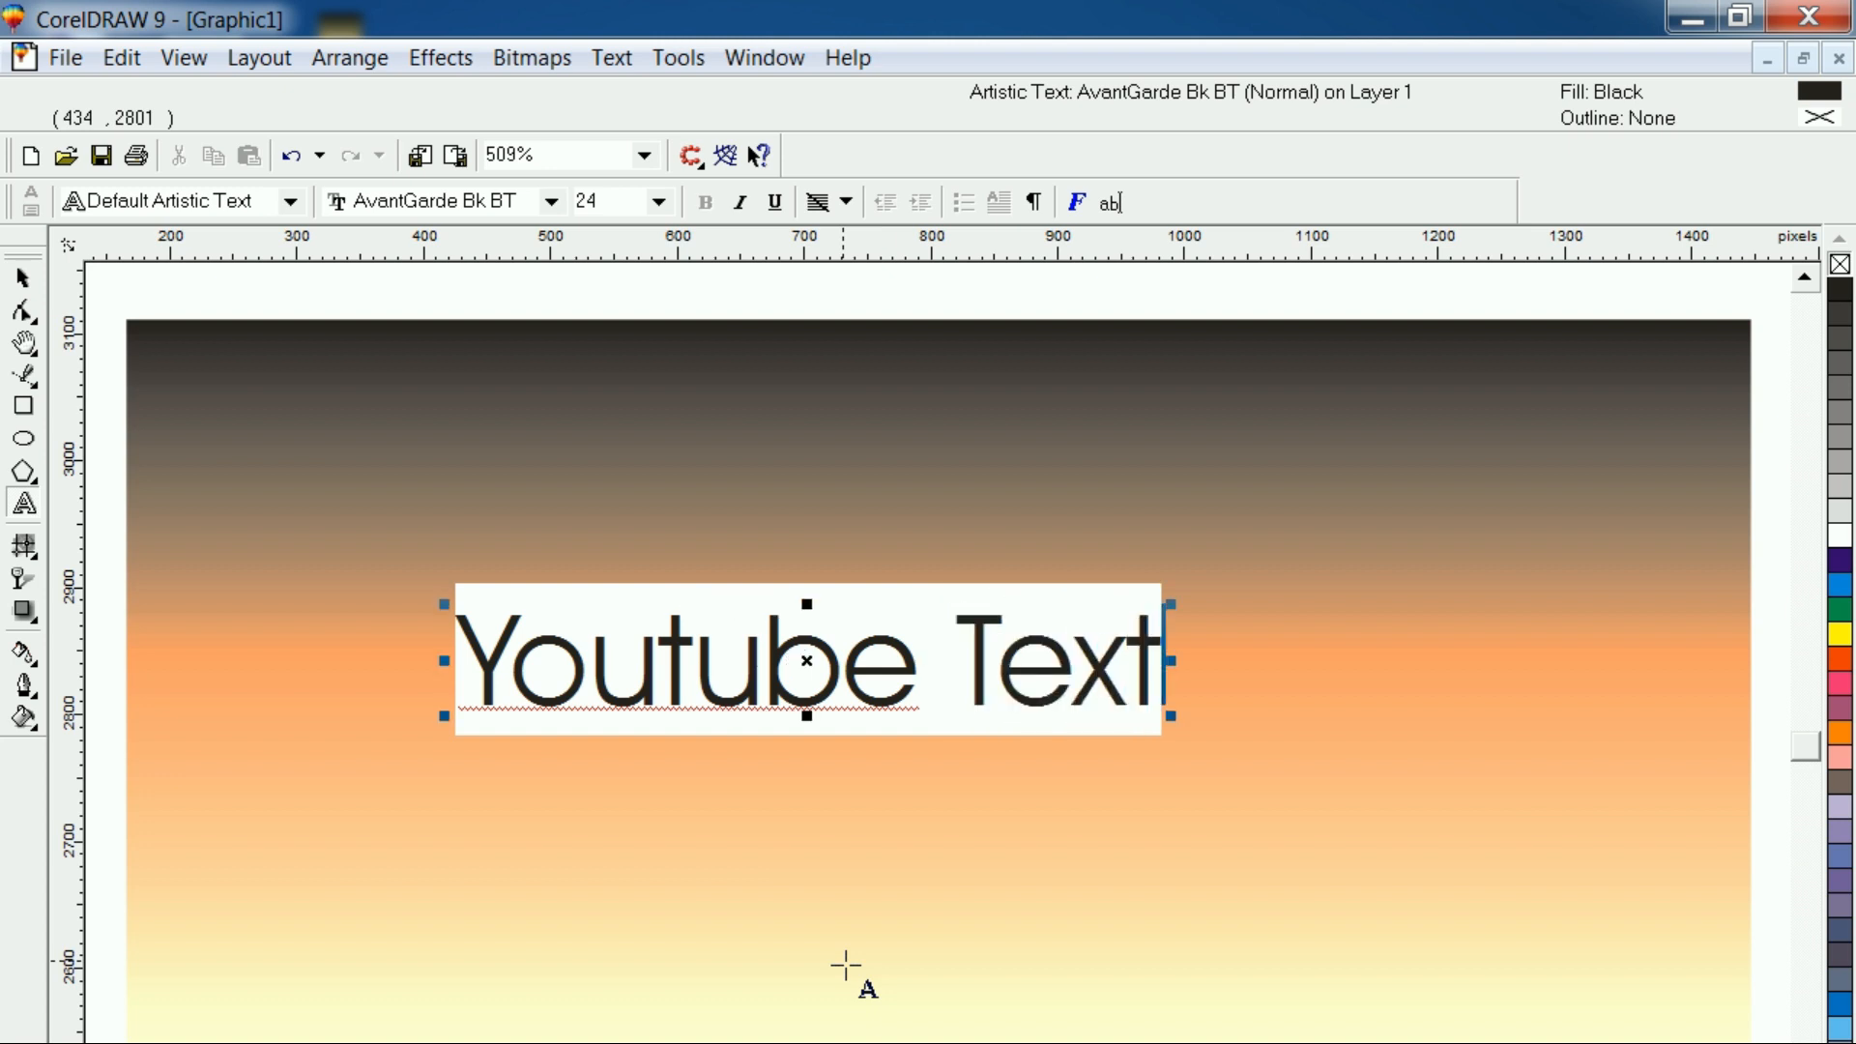
# Change the font of the "Youtube Text" artistic text to Britannic Bold
pyautogui.click(23, 280)
pyautogui.click(593, 716)
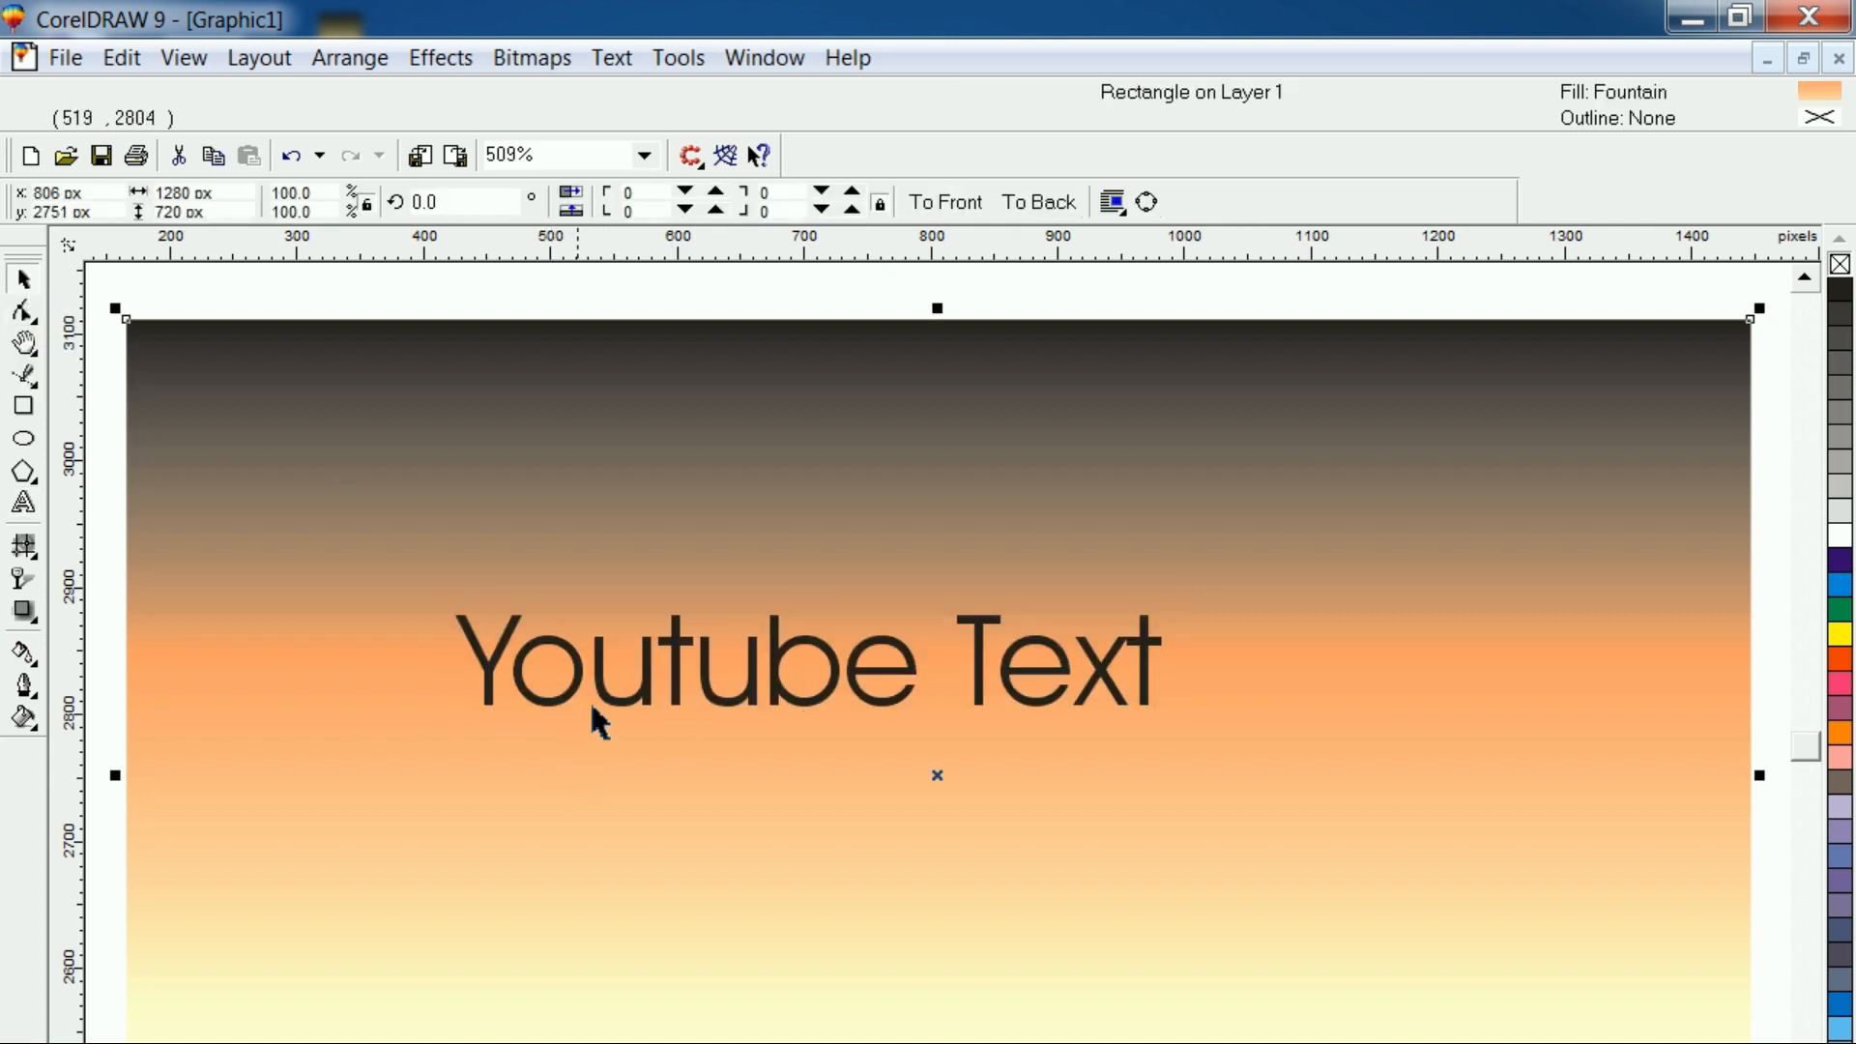
pyautogui.click(620, 714)
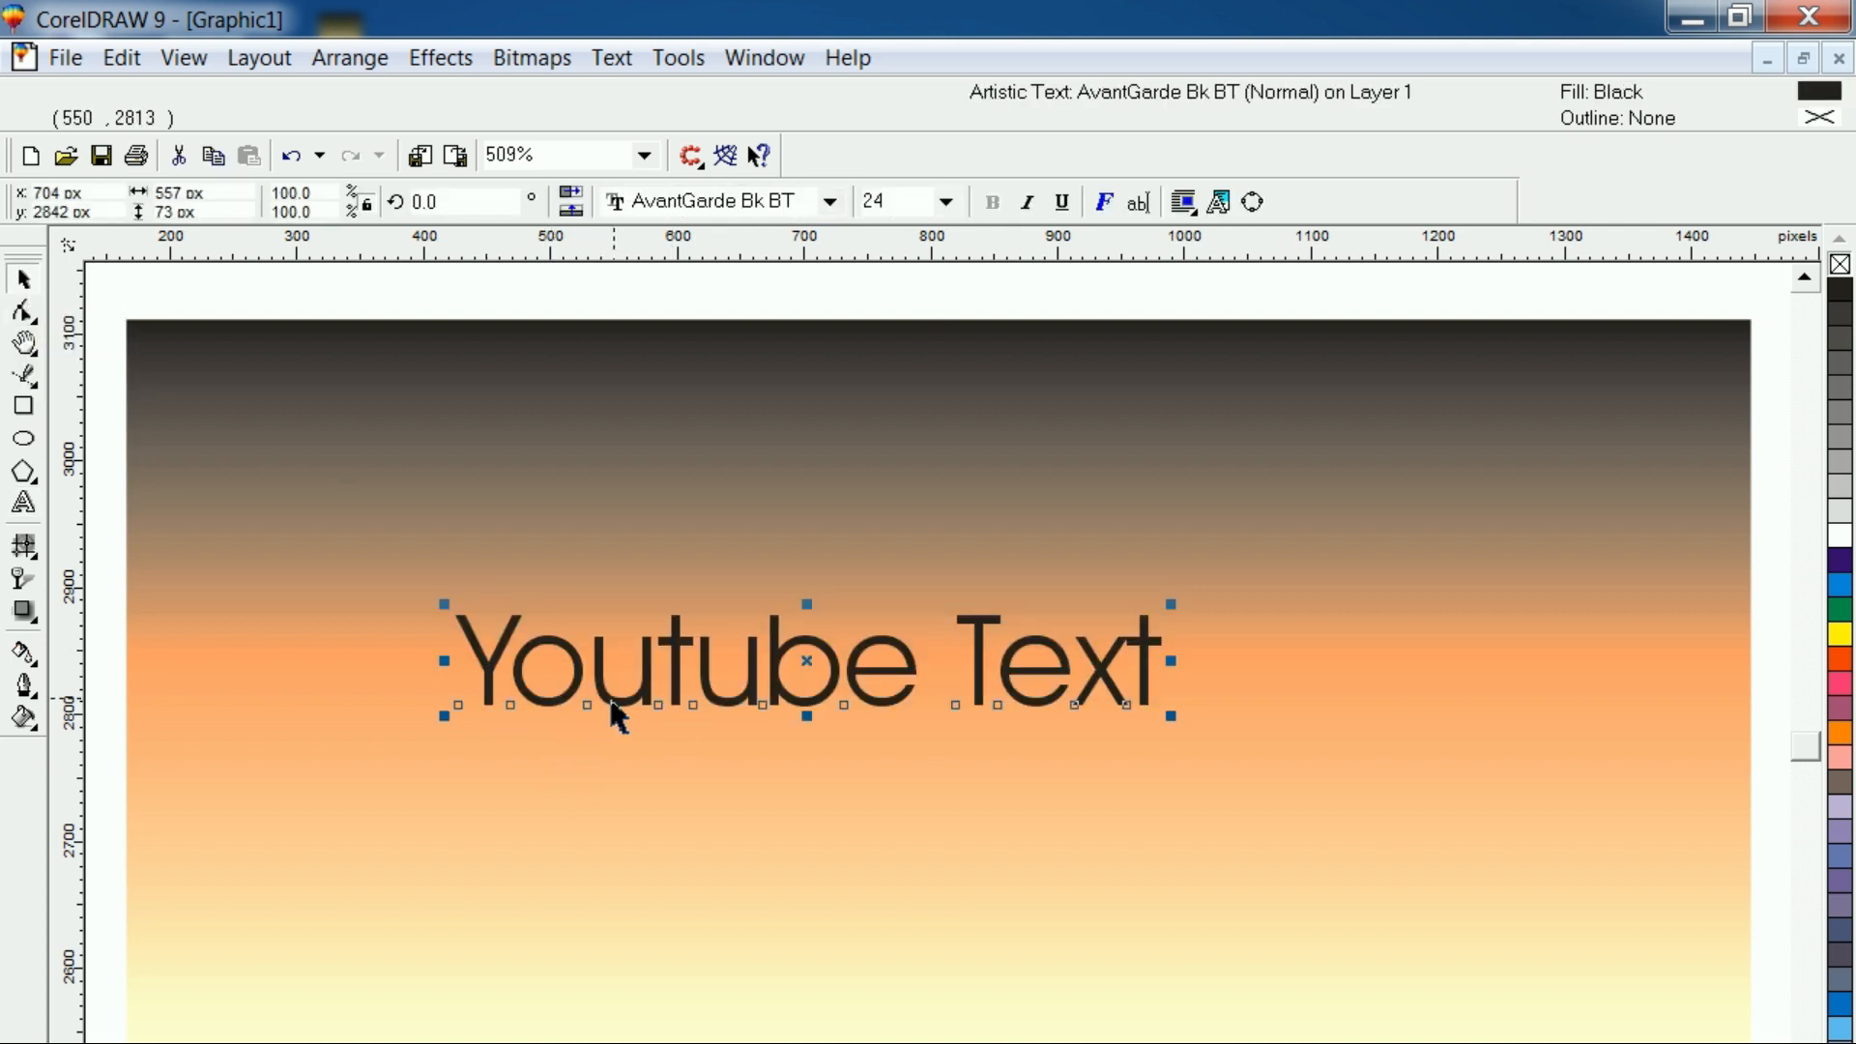
pyautogui.click(829, 203)
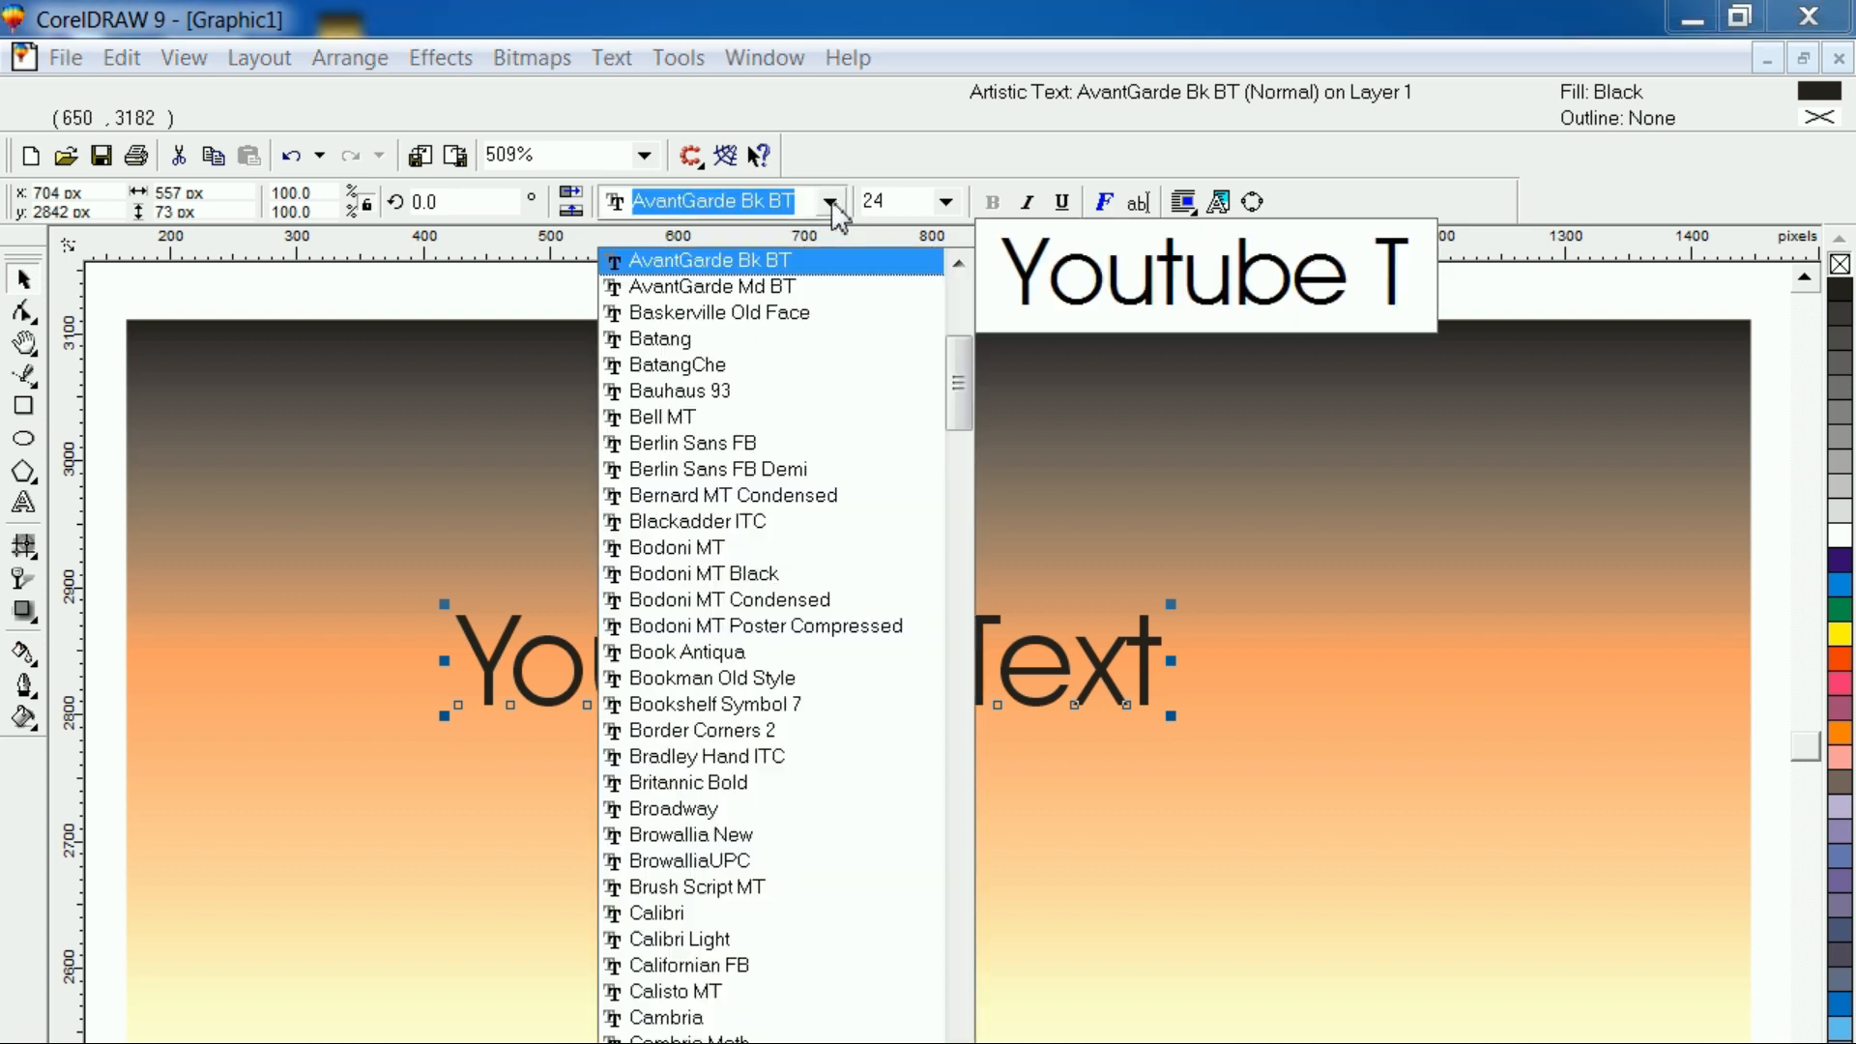
pyautogui.press('Down')
pyautogui.press('Down')
pyautogui.press('Down')
pyautogui.press('Down')
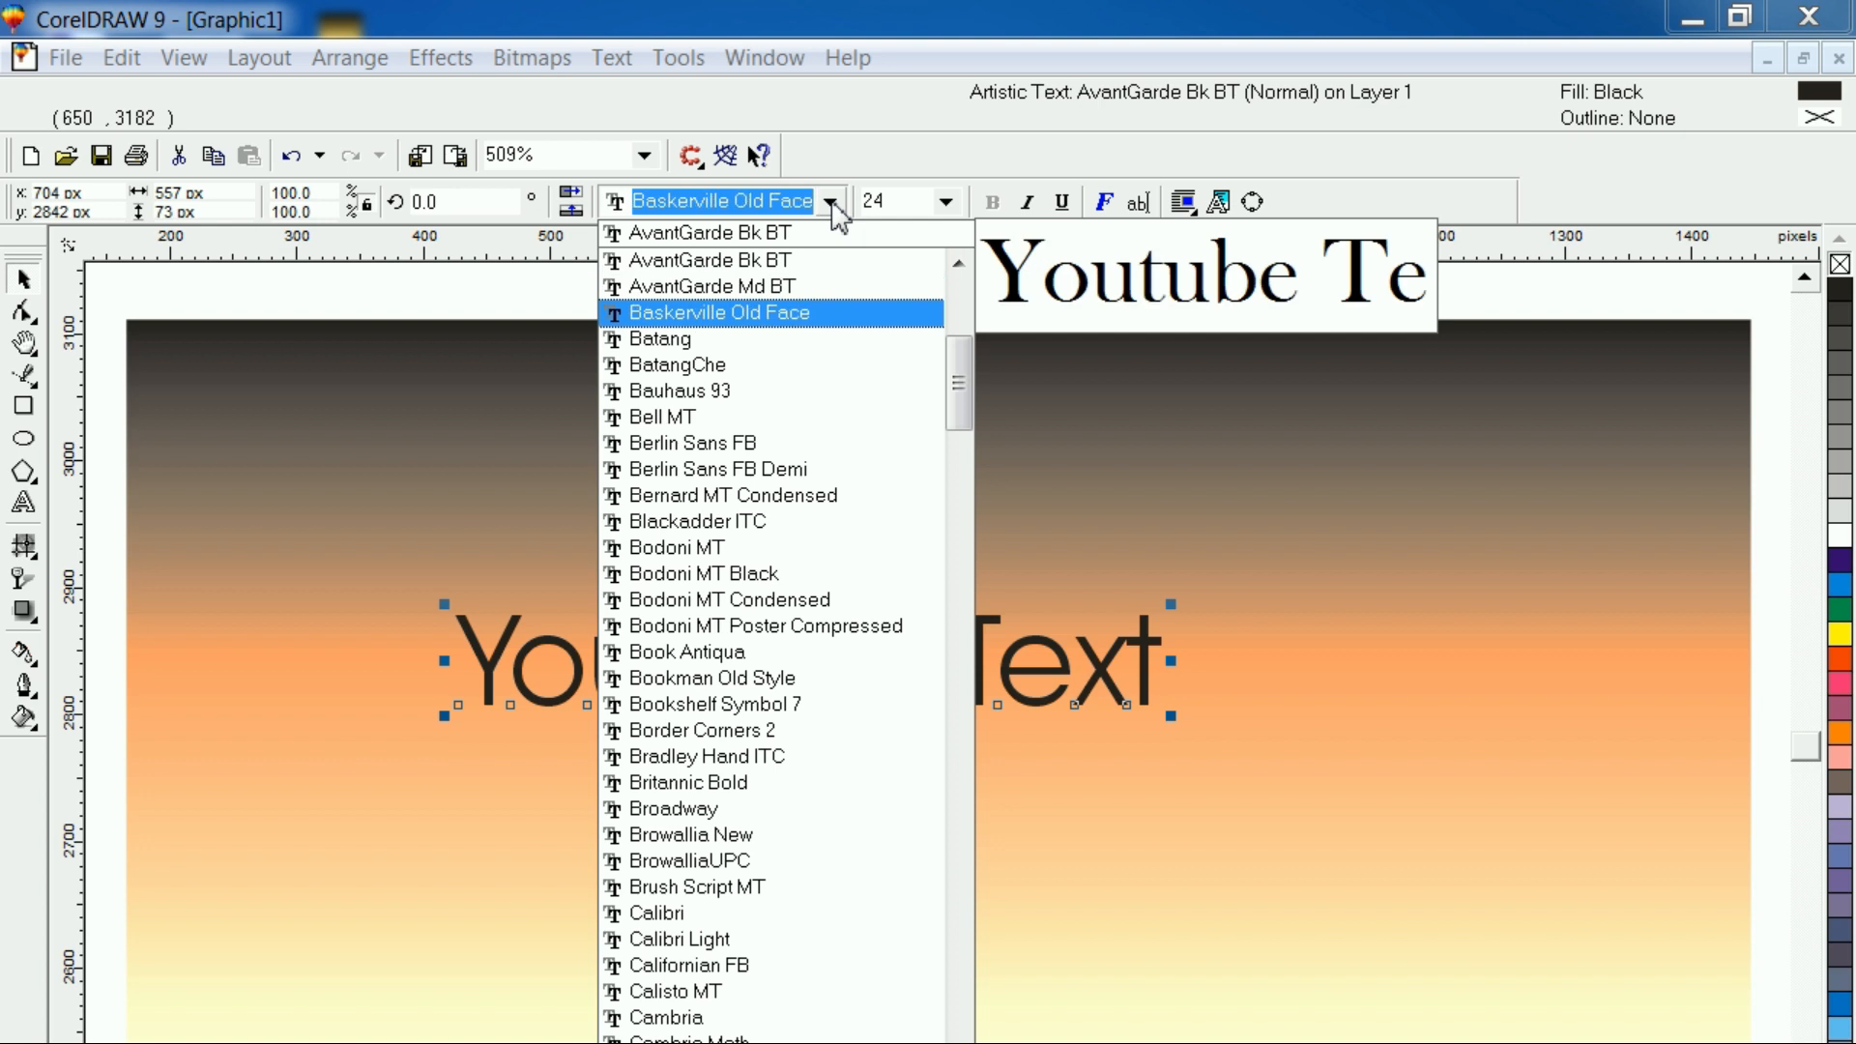
pyautogui.press('Down')
pyautogui.press('Down')
pyautogui.press('Down')
pyautogui.press('Down')
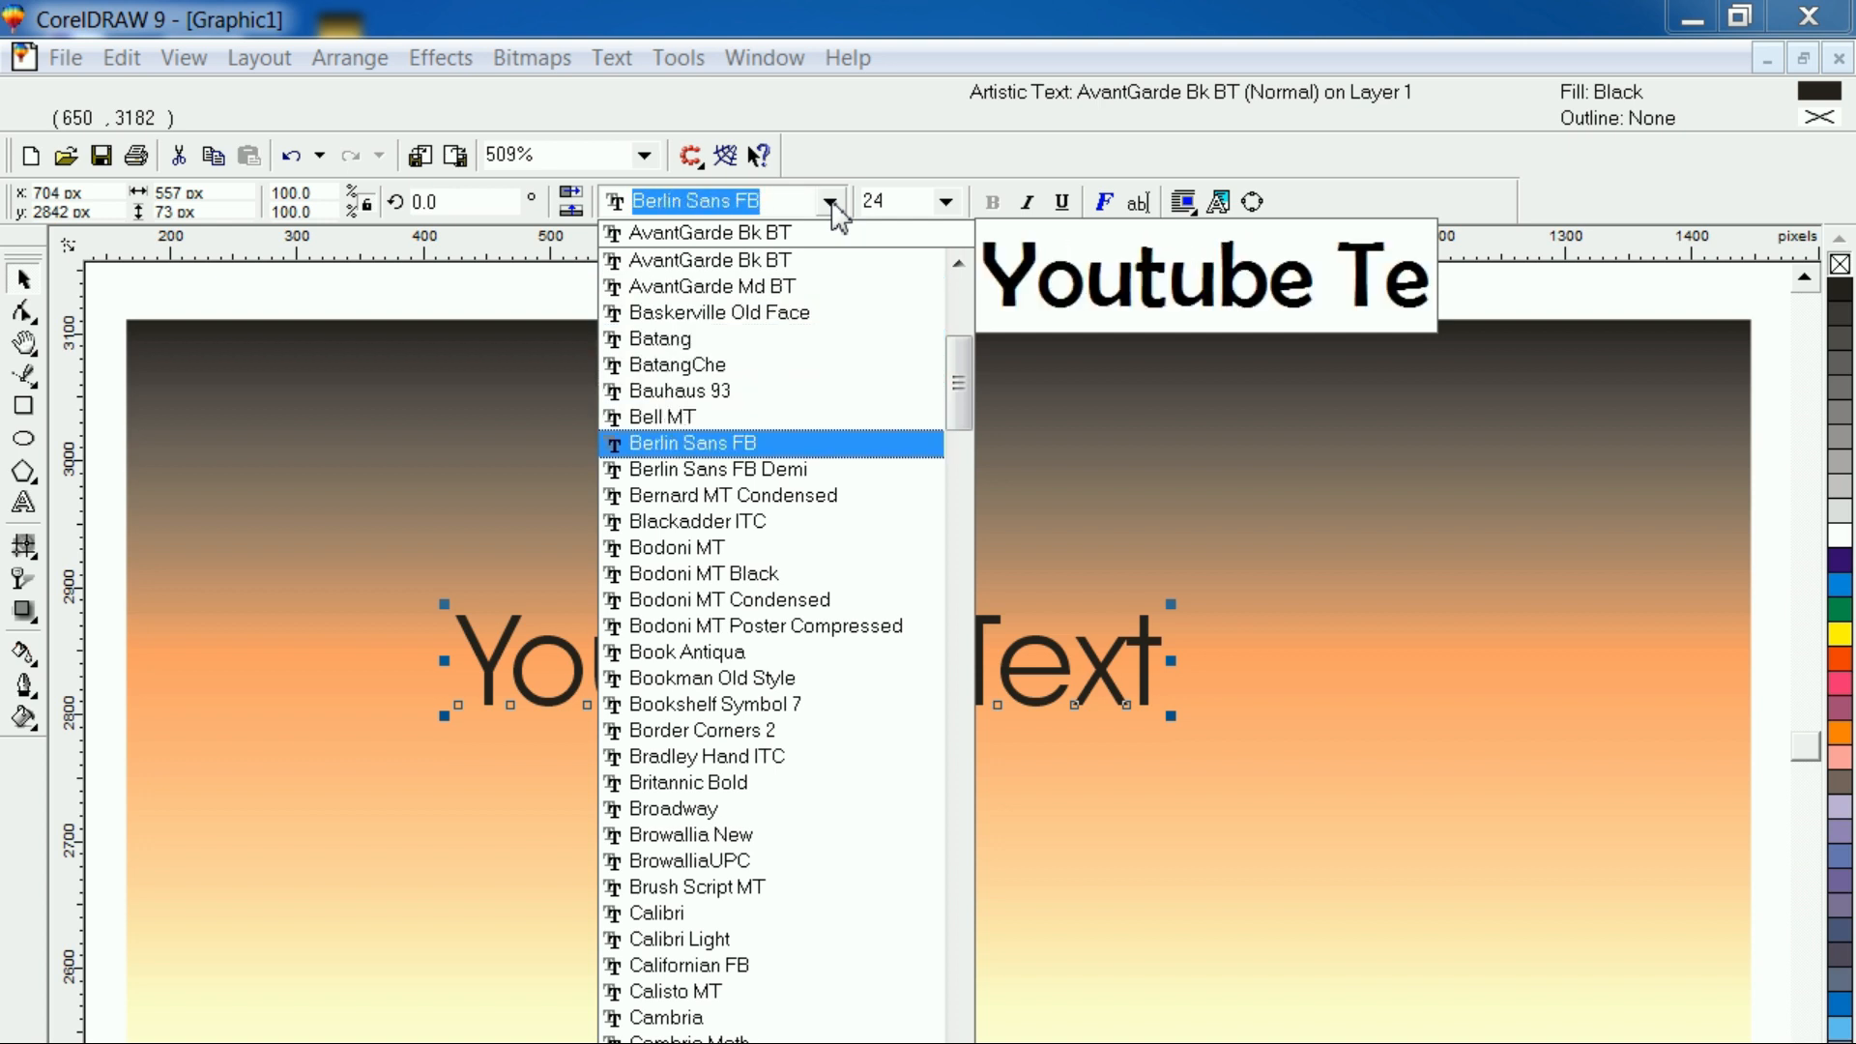
pyautogui.press('Down')
pyautogui.press('Down')
pyautogui.press('Down')
pyautogui.press('Down')
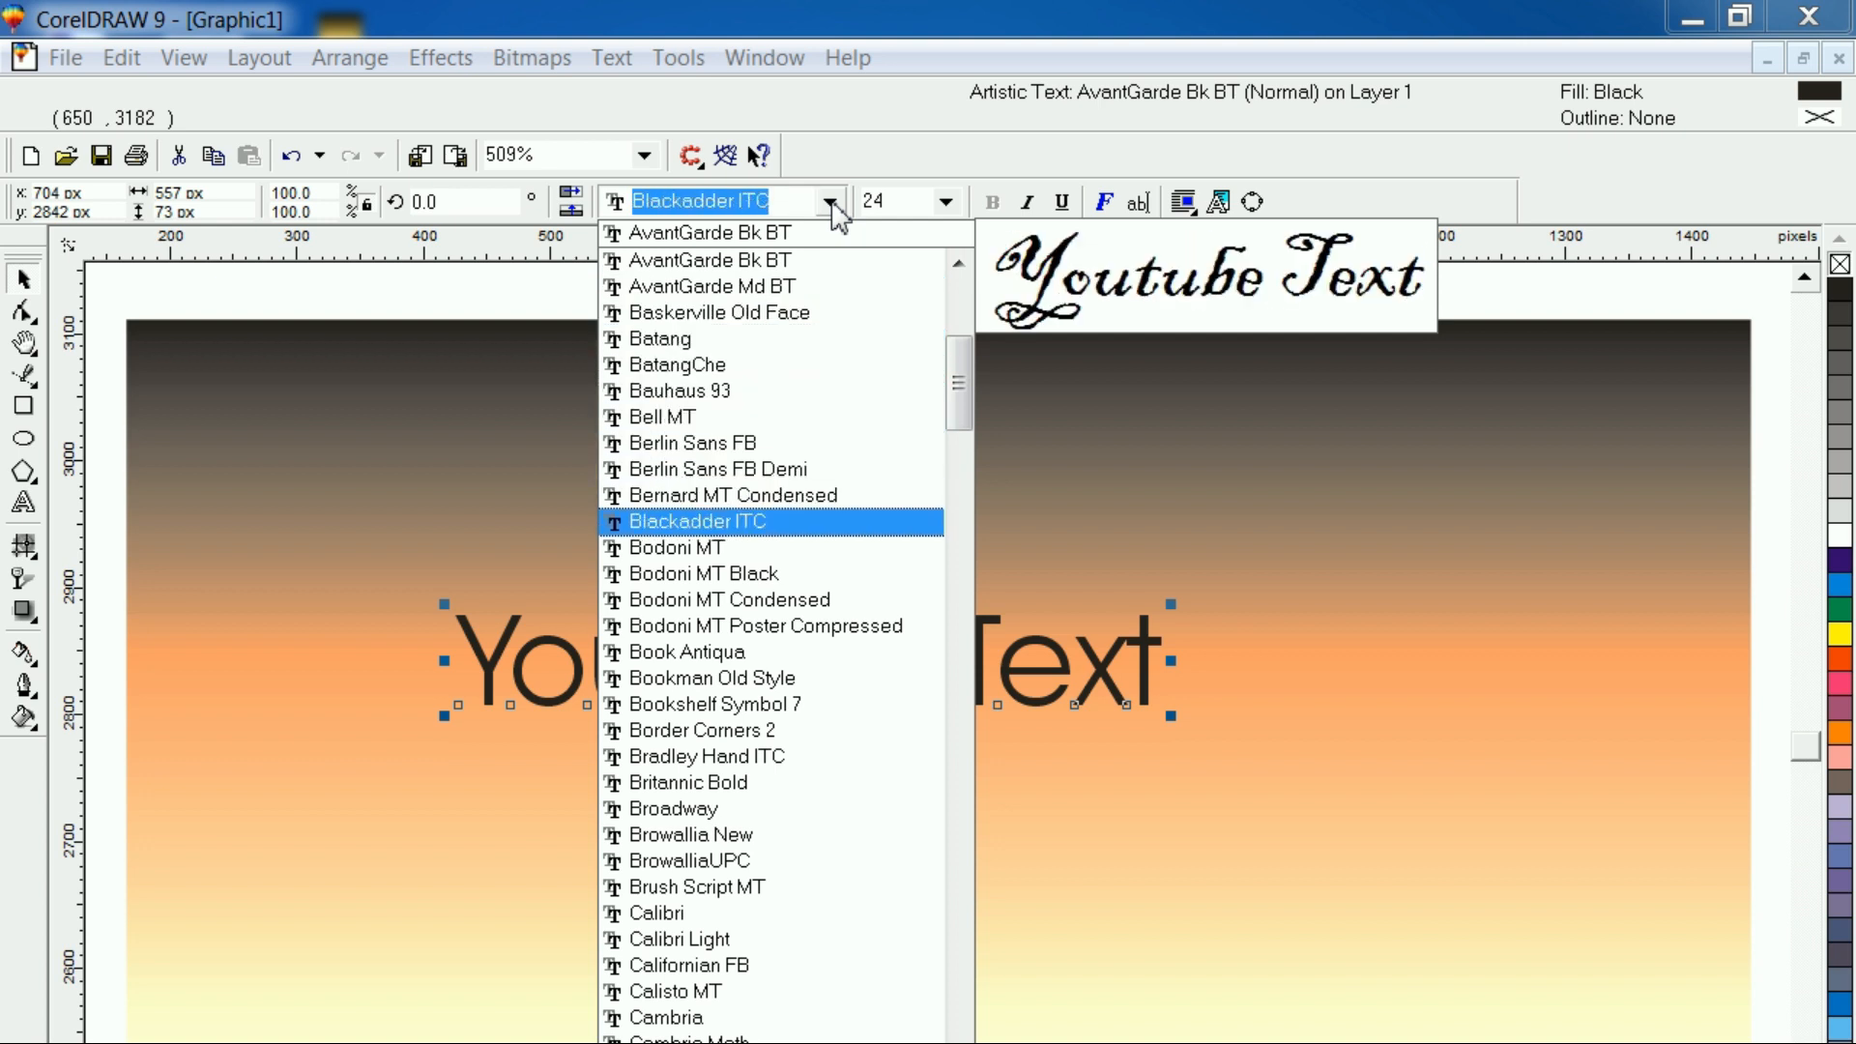
pyautogui.press('Down')
pyautogui.press('Down')
pyautogui.press('Down')
pyautogui.press('Down')
pyautogui.press('Down')
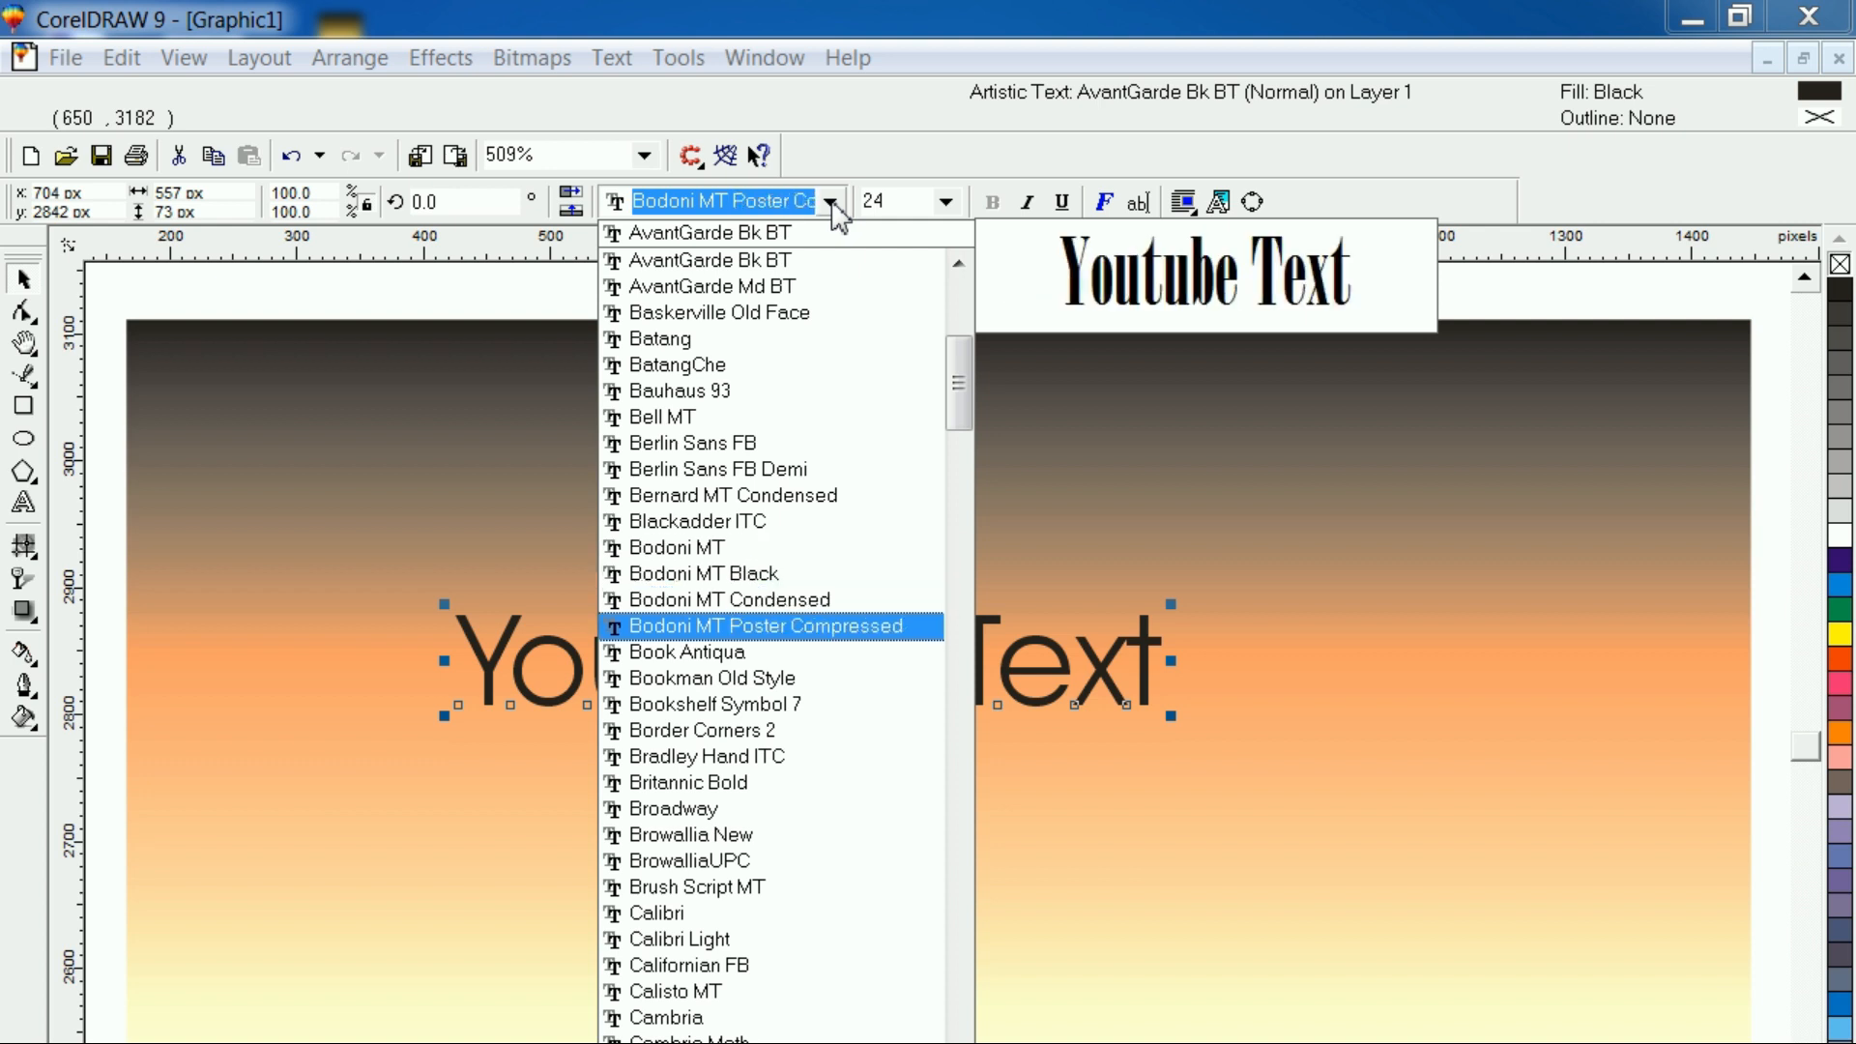
pyautogui.press('Down')
pyautogui.press('Down')
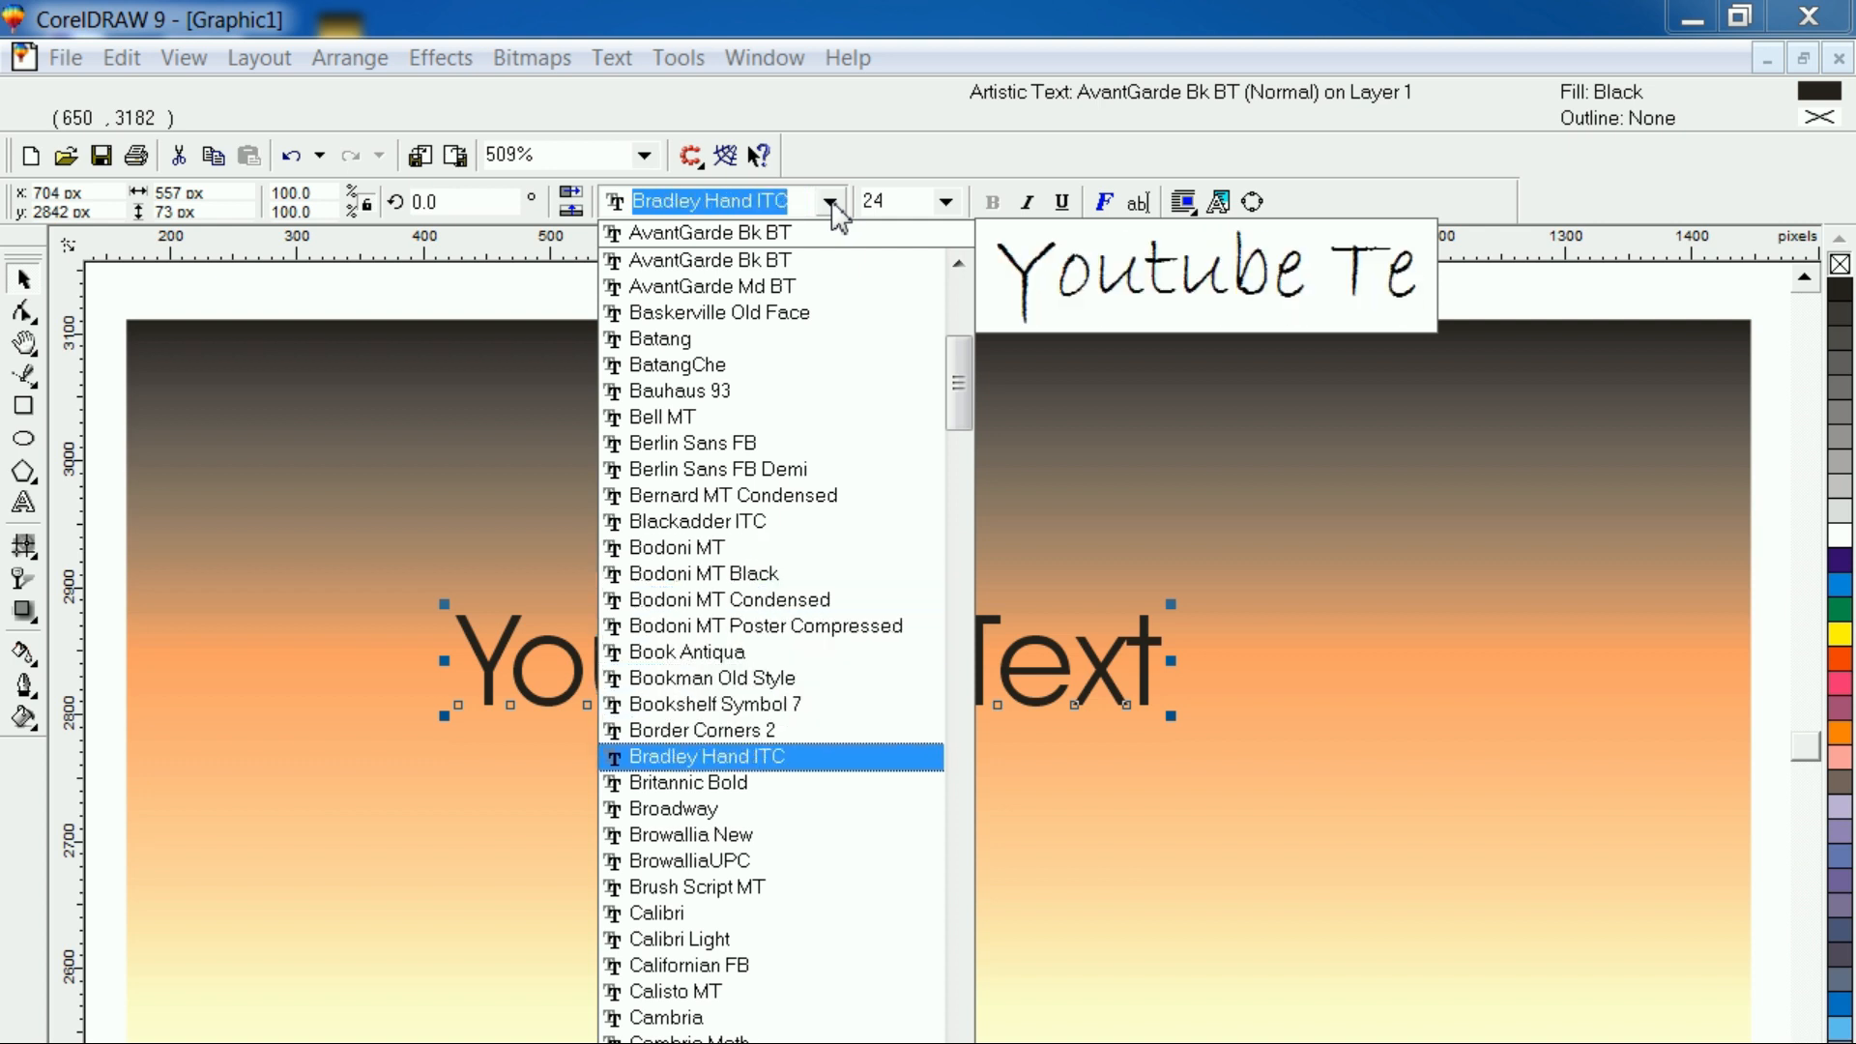
pyautogui.press('Down')
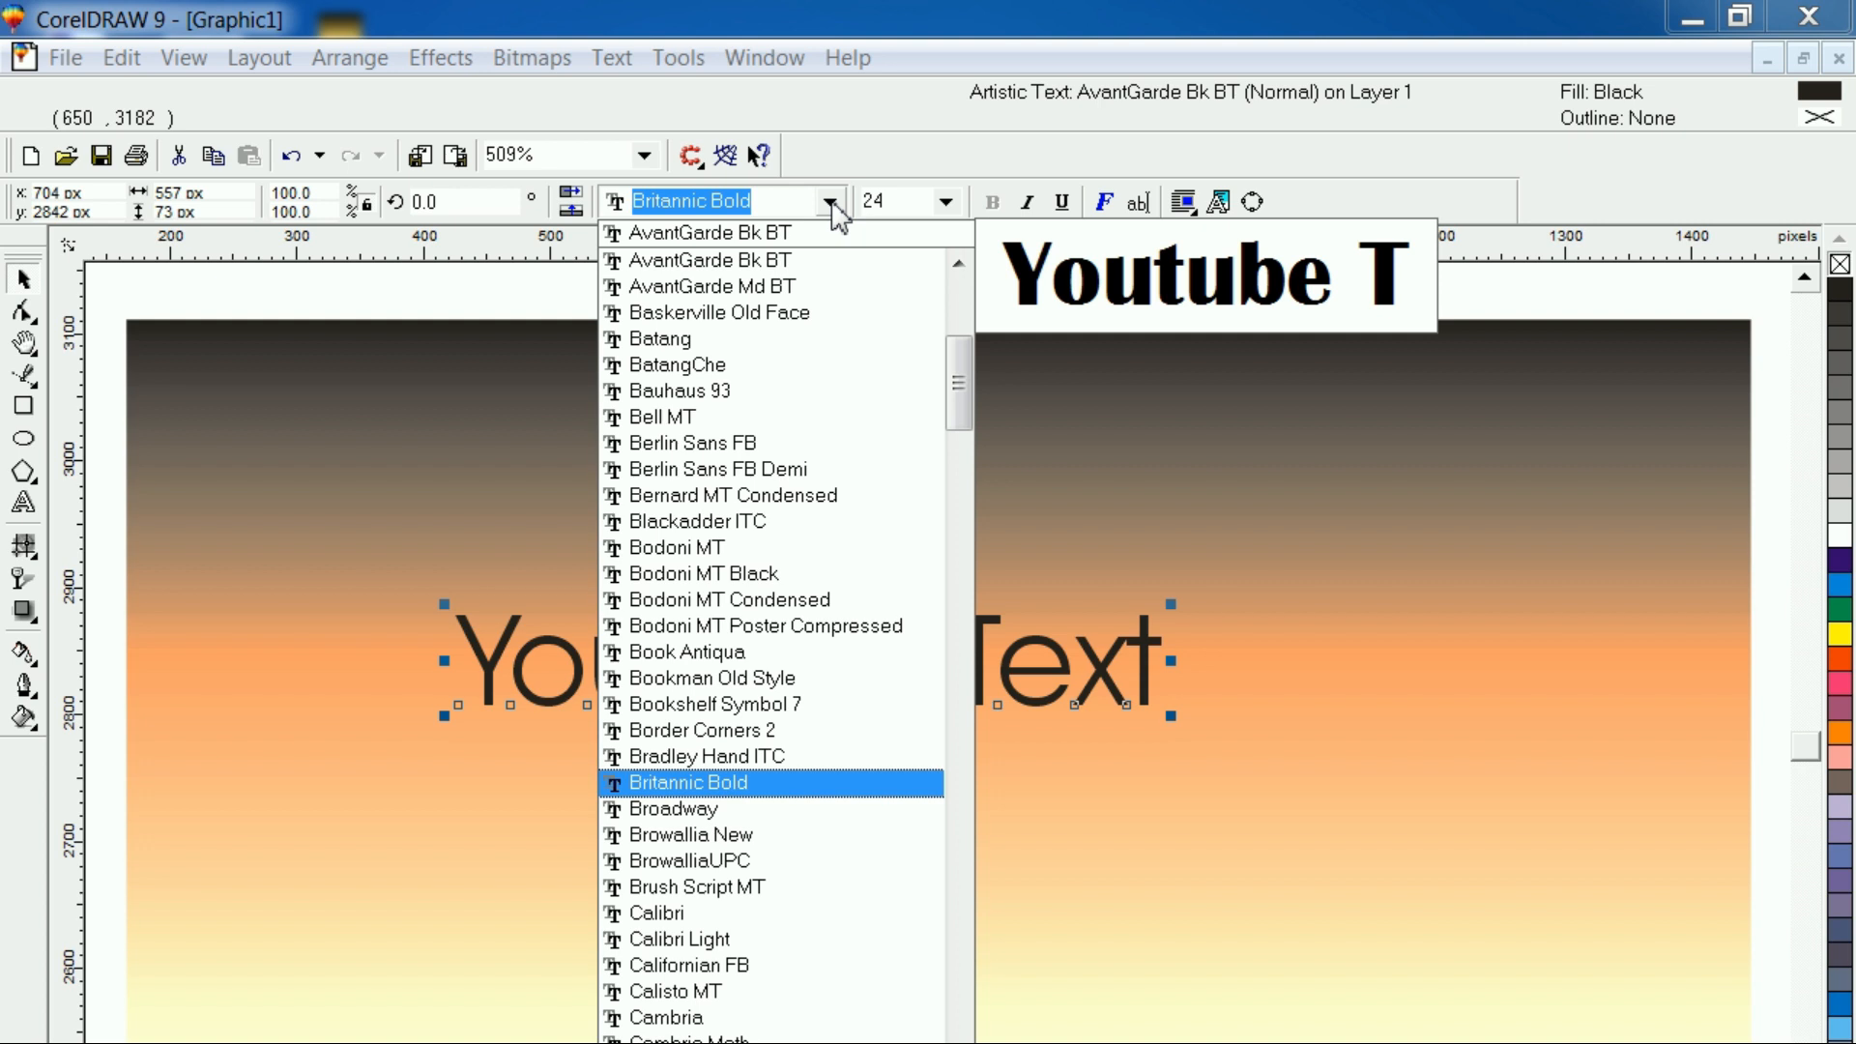
pyautogui.press('Return')
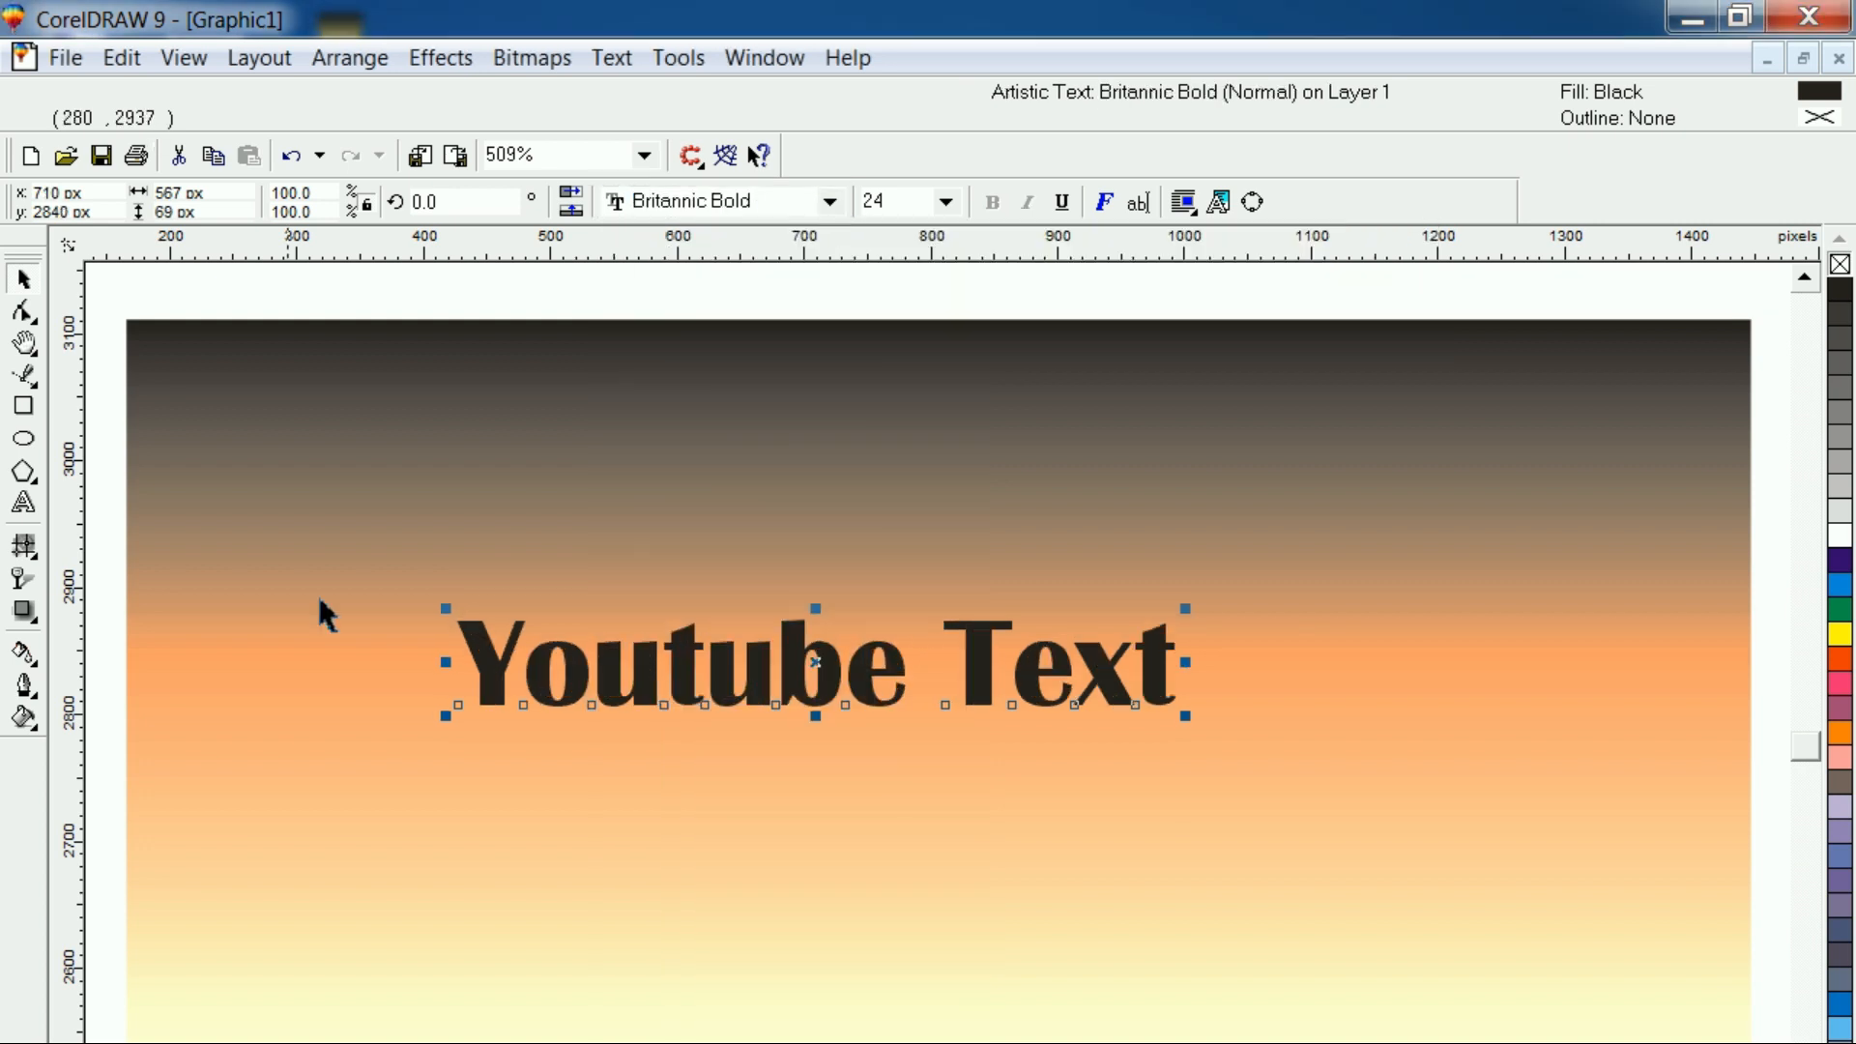
# Enlarge the text proportionally from both lower corners to about 1012 × 123 px across the background
pyautogui.moveTo(1187, 718); pyautogui.dragTo(1474, 851)
pyautogui.moveTo(446, 750); pyautogui.dragTo(356, 803)
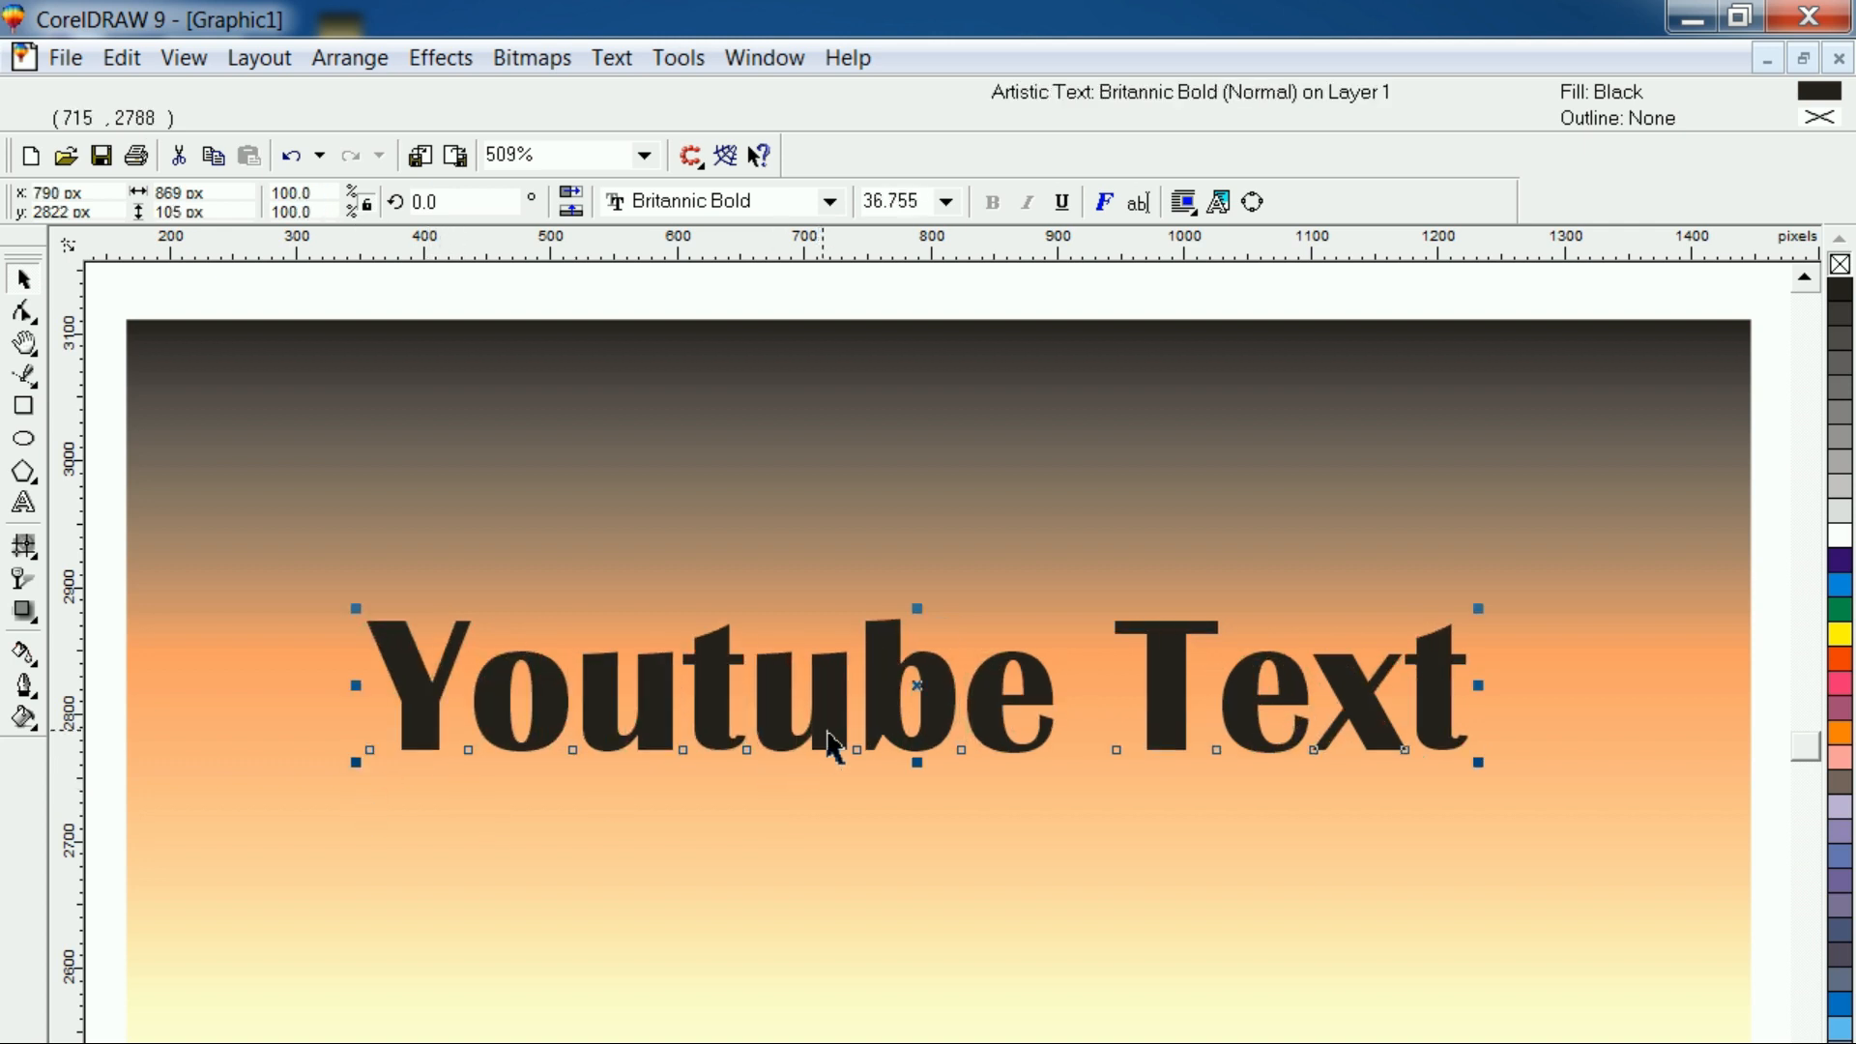
pyautogui.click(887, 764)
pyautogui.click(899, 760)
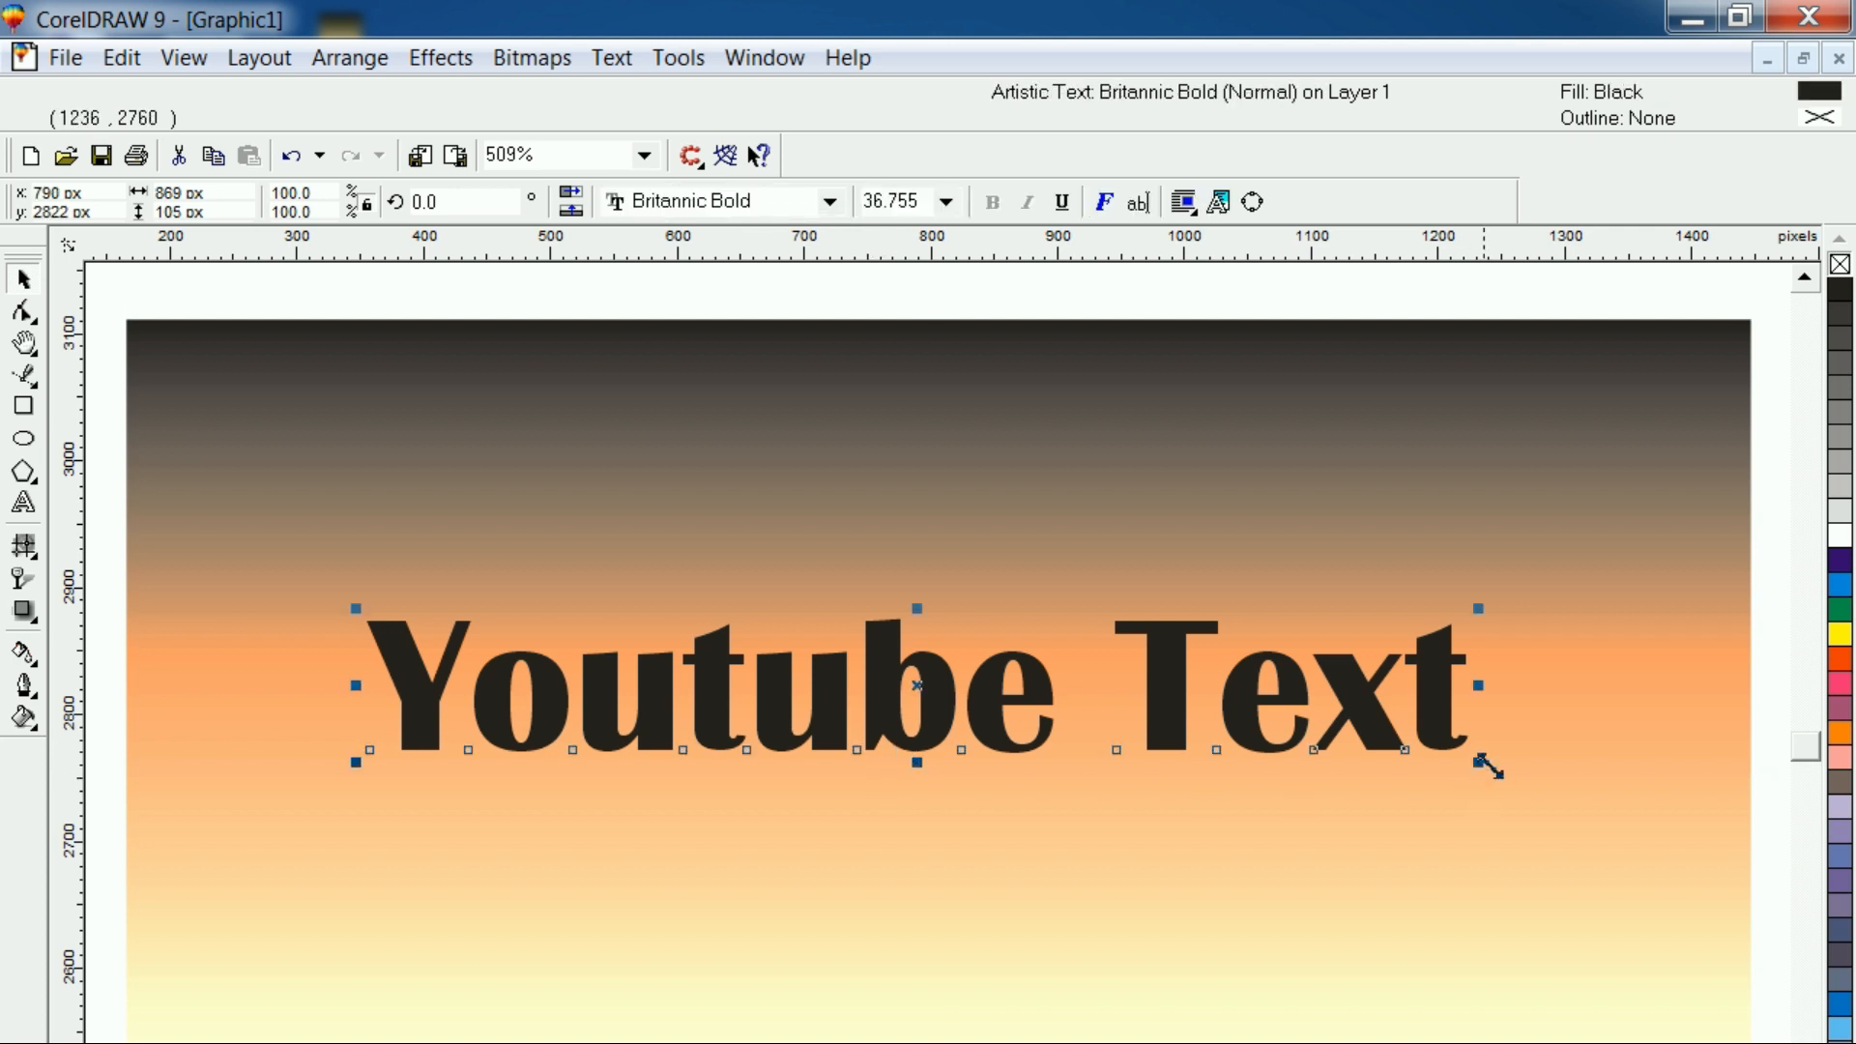
pyautogui.moveTo(1478, 763); pyautogui.dragTo(1578, 845)
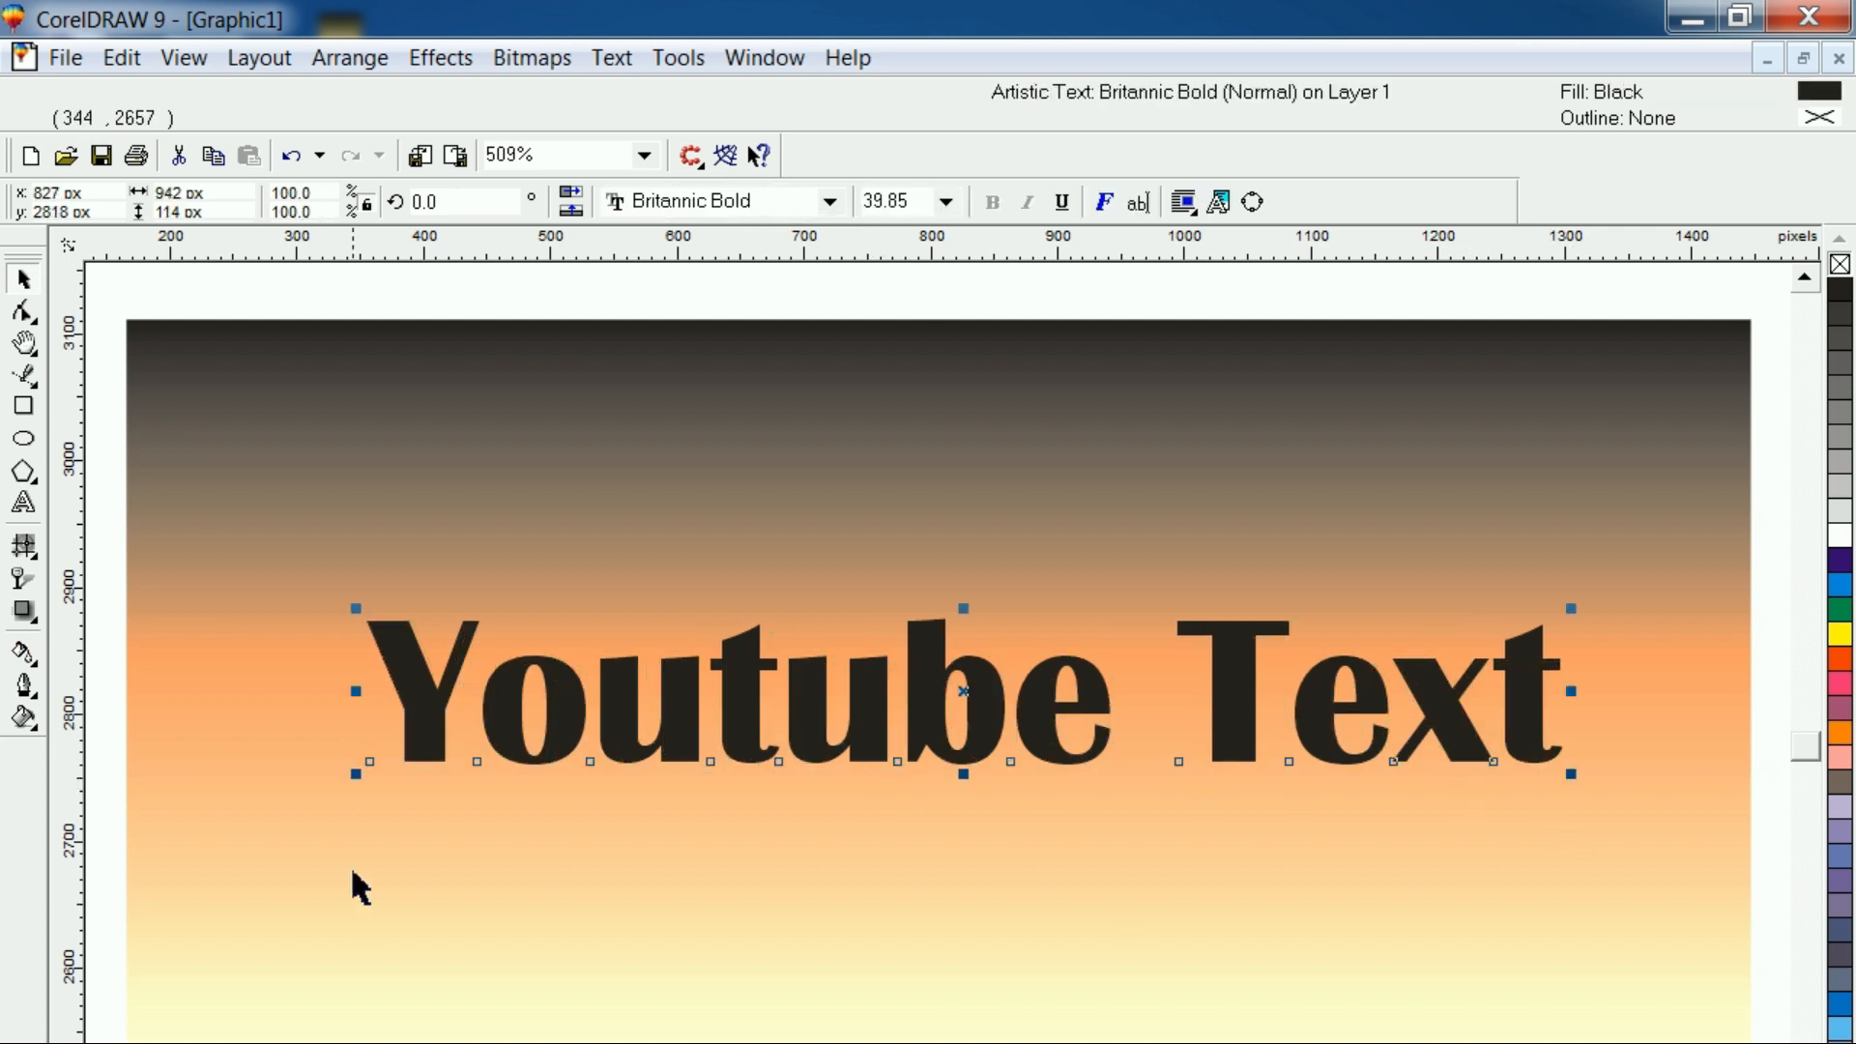
pyautogui.moveTo(370, 762); pyautogui.dragTo(274, 829)
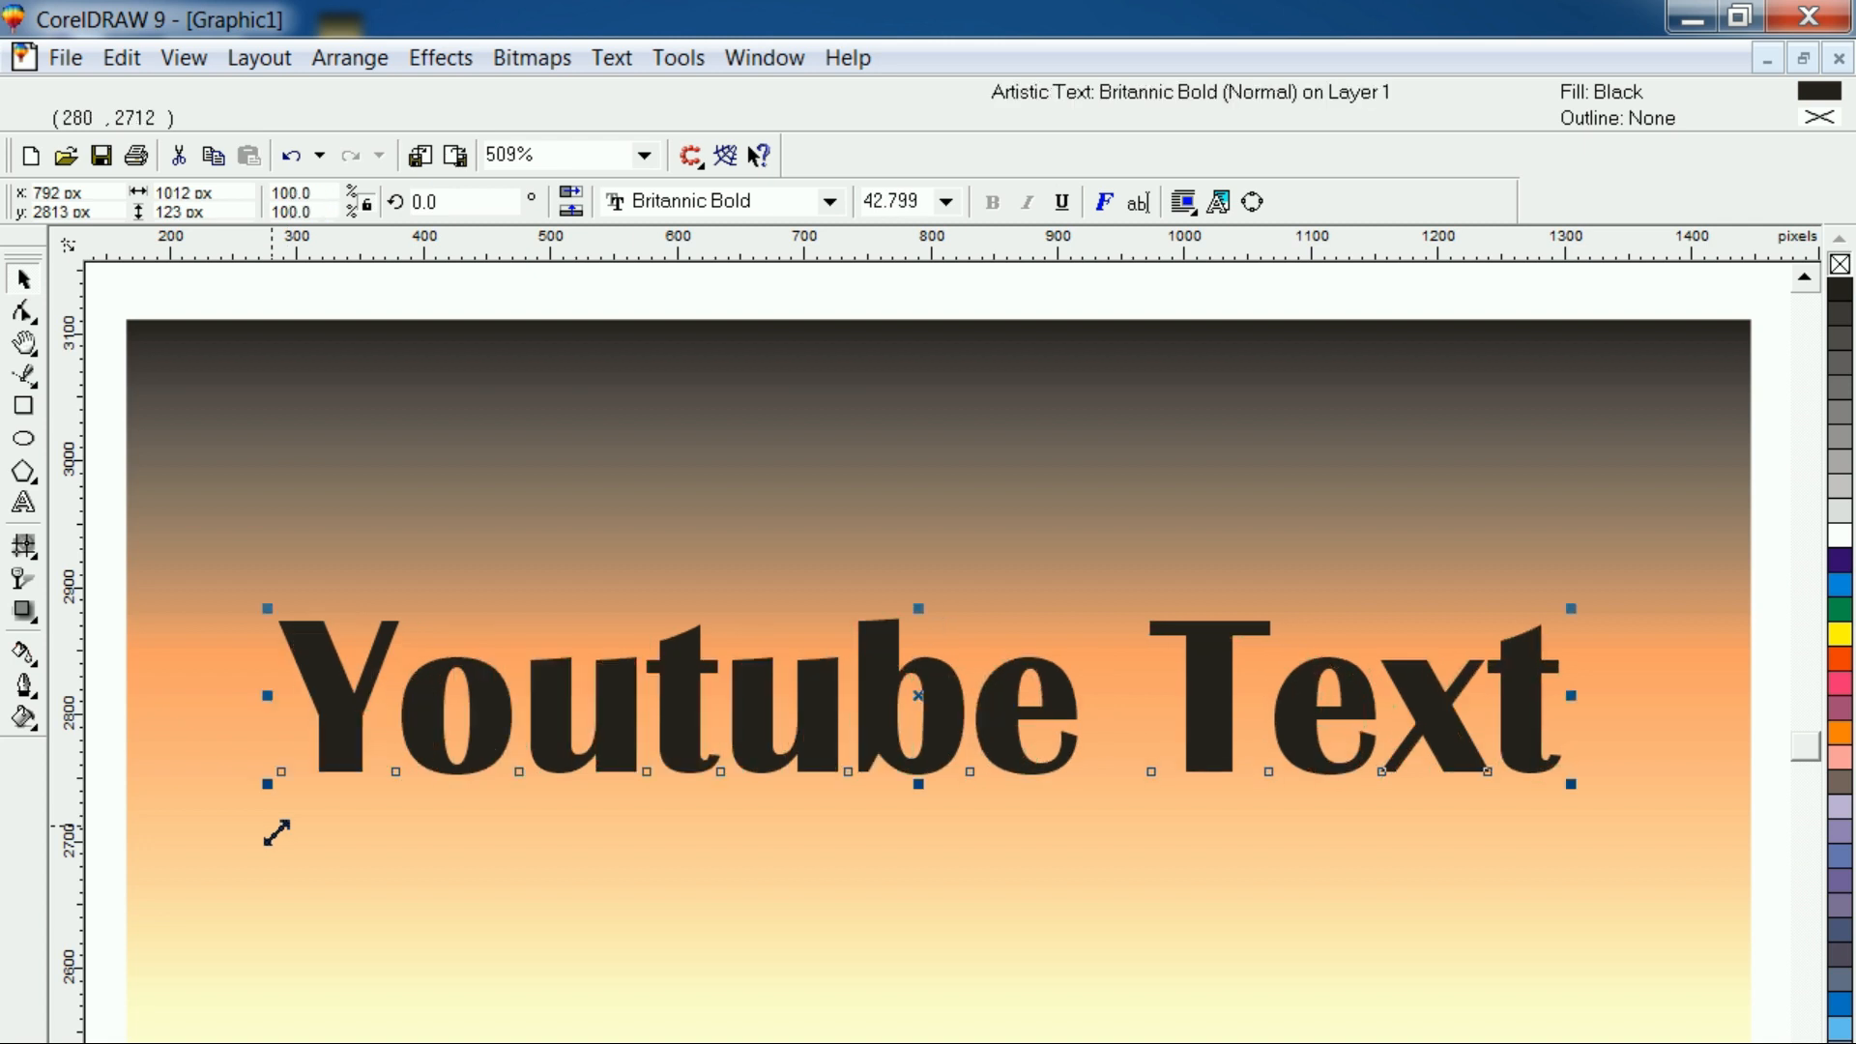
pyautogui.click(537, 875)
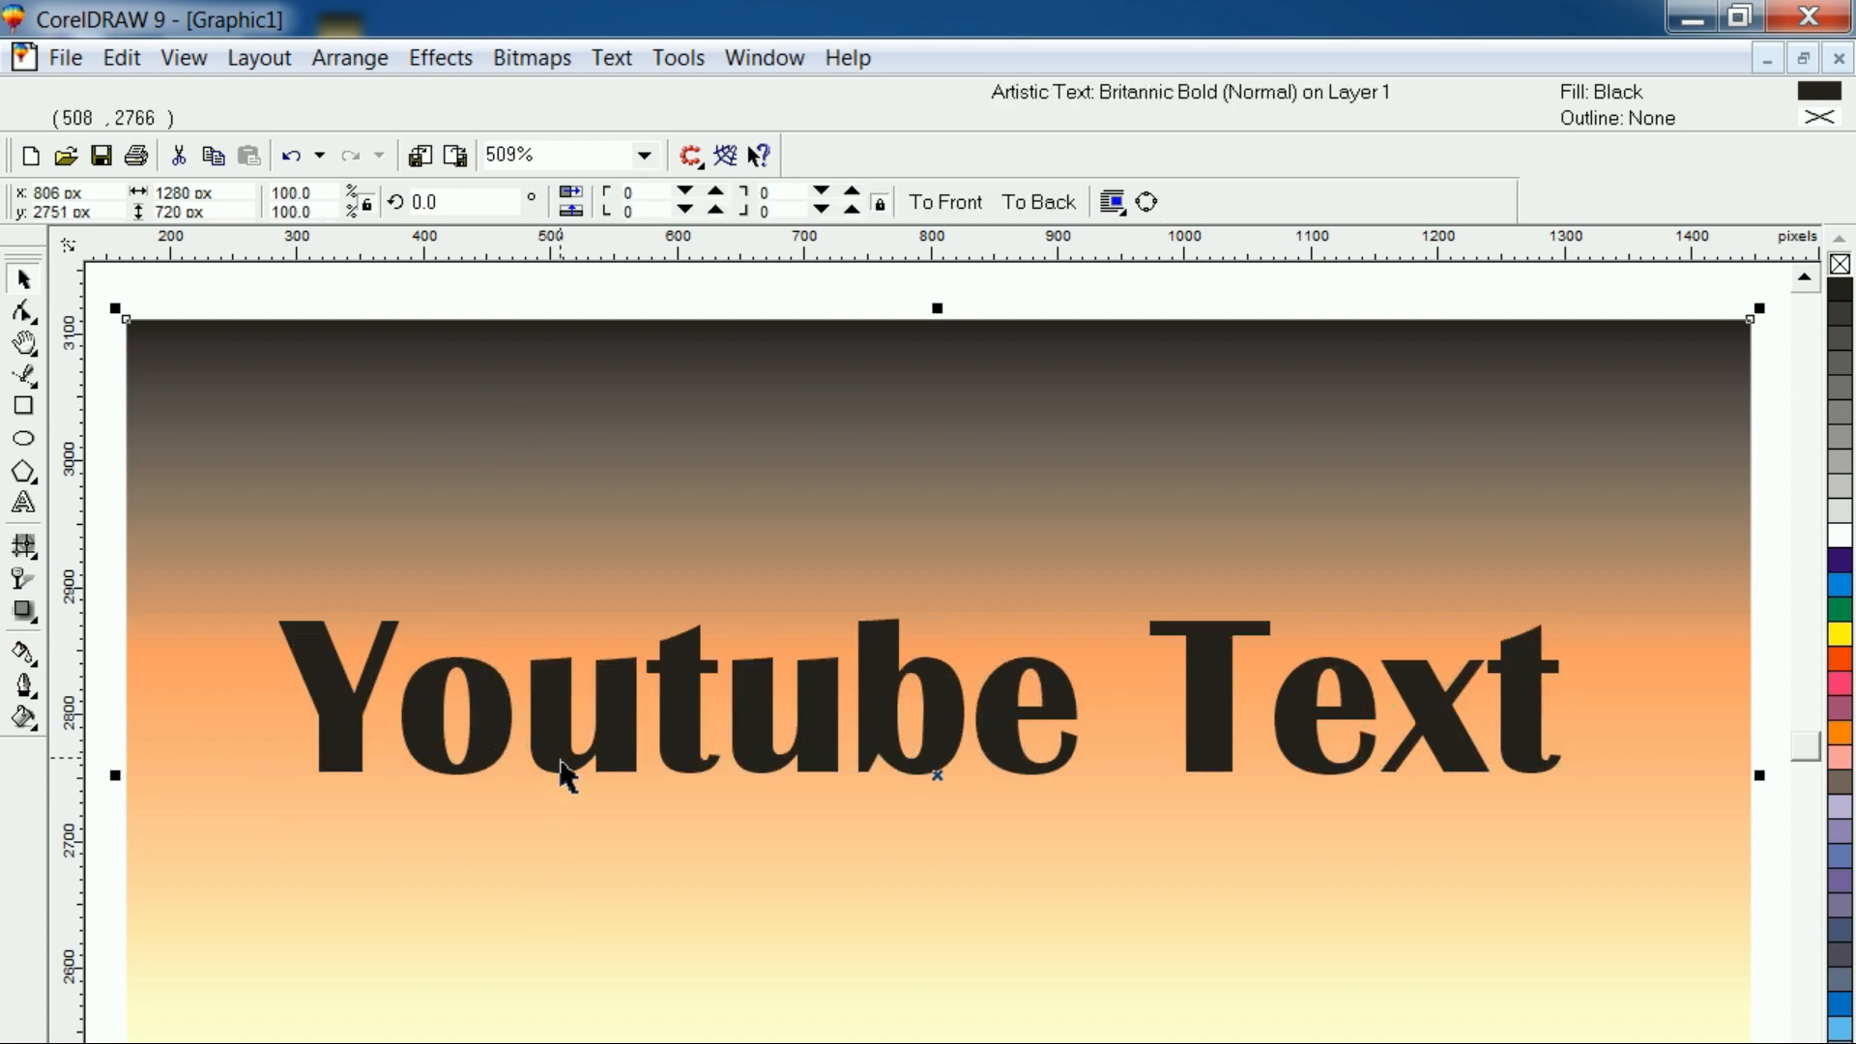
# Extrude the text at depth 20 toward a vanishing point about 254 px left of and 81 px below its center
pyautogui.click(560, 754)
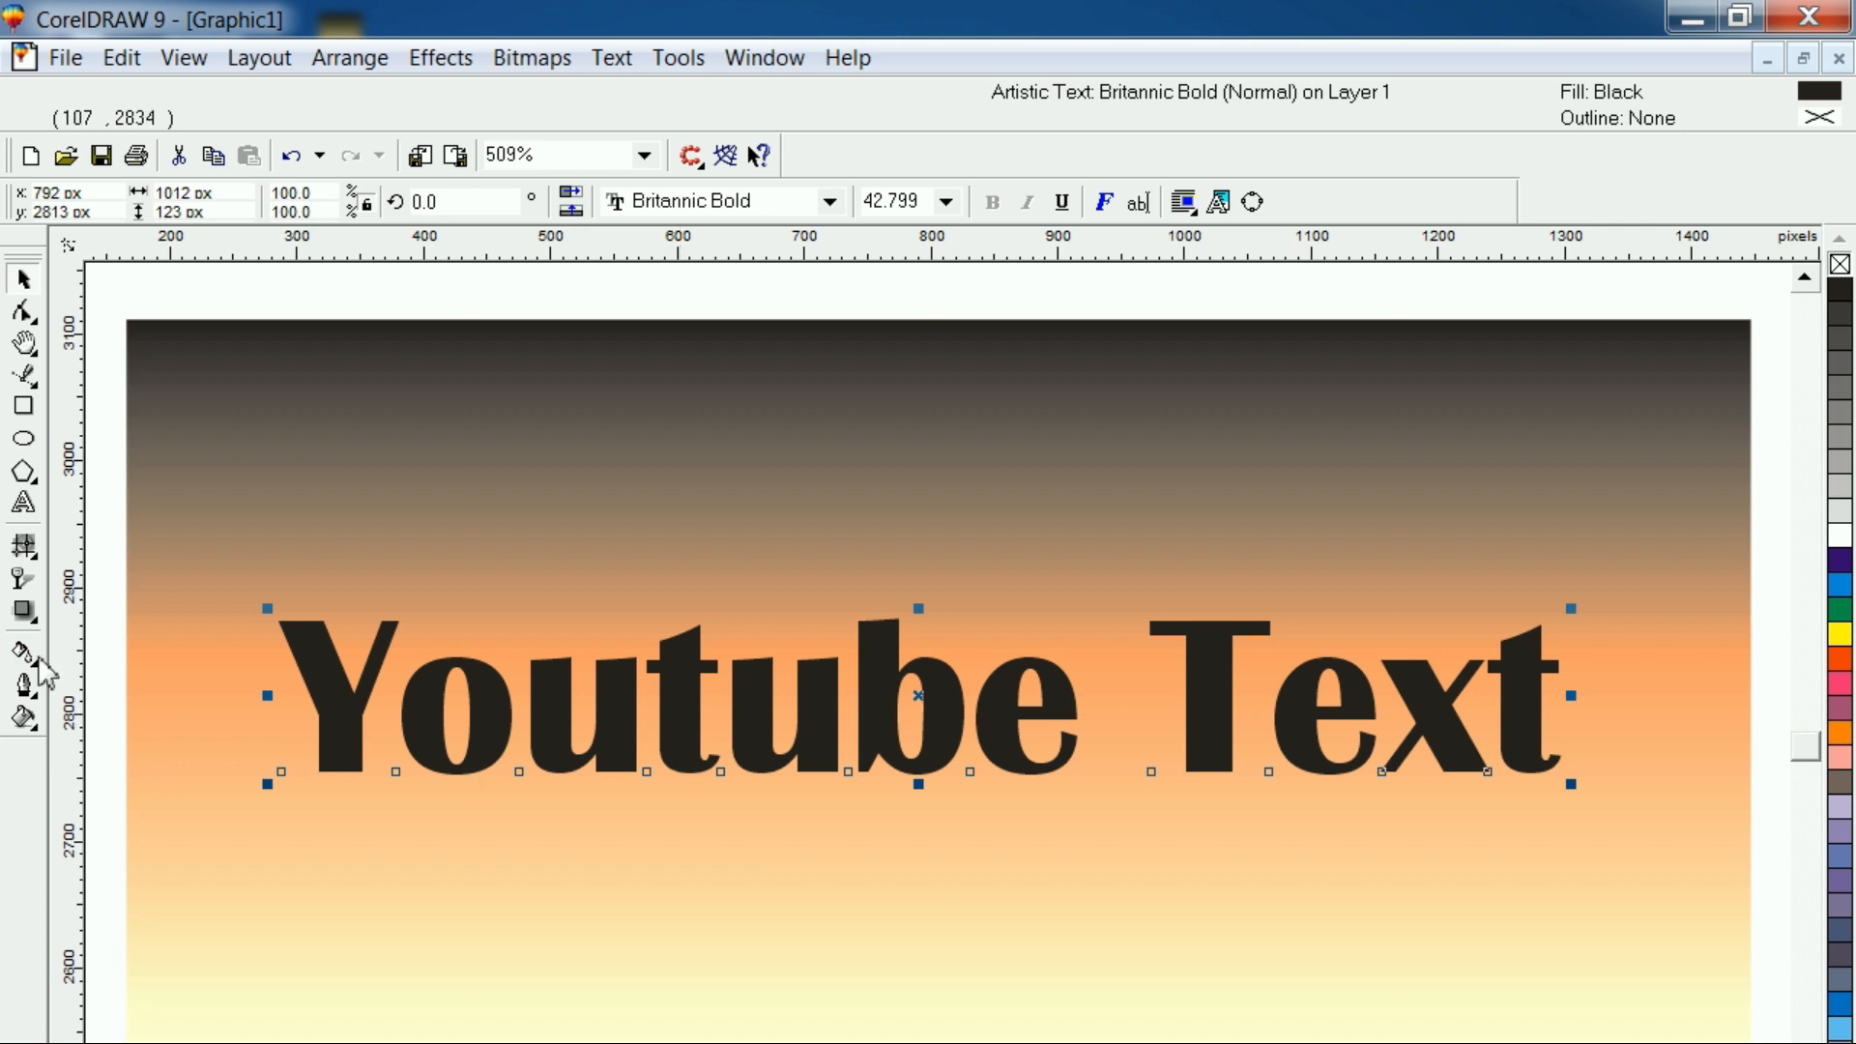
pyautogui.click(36, 623)
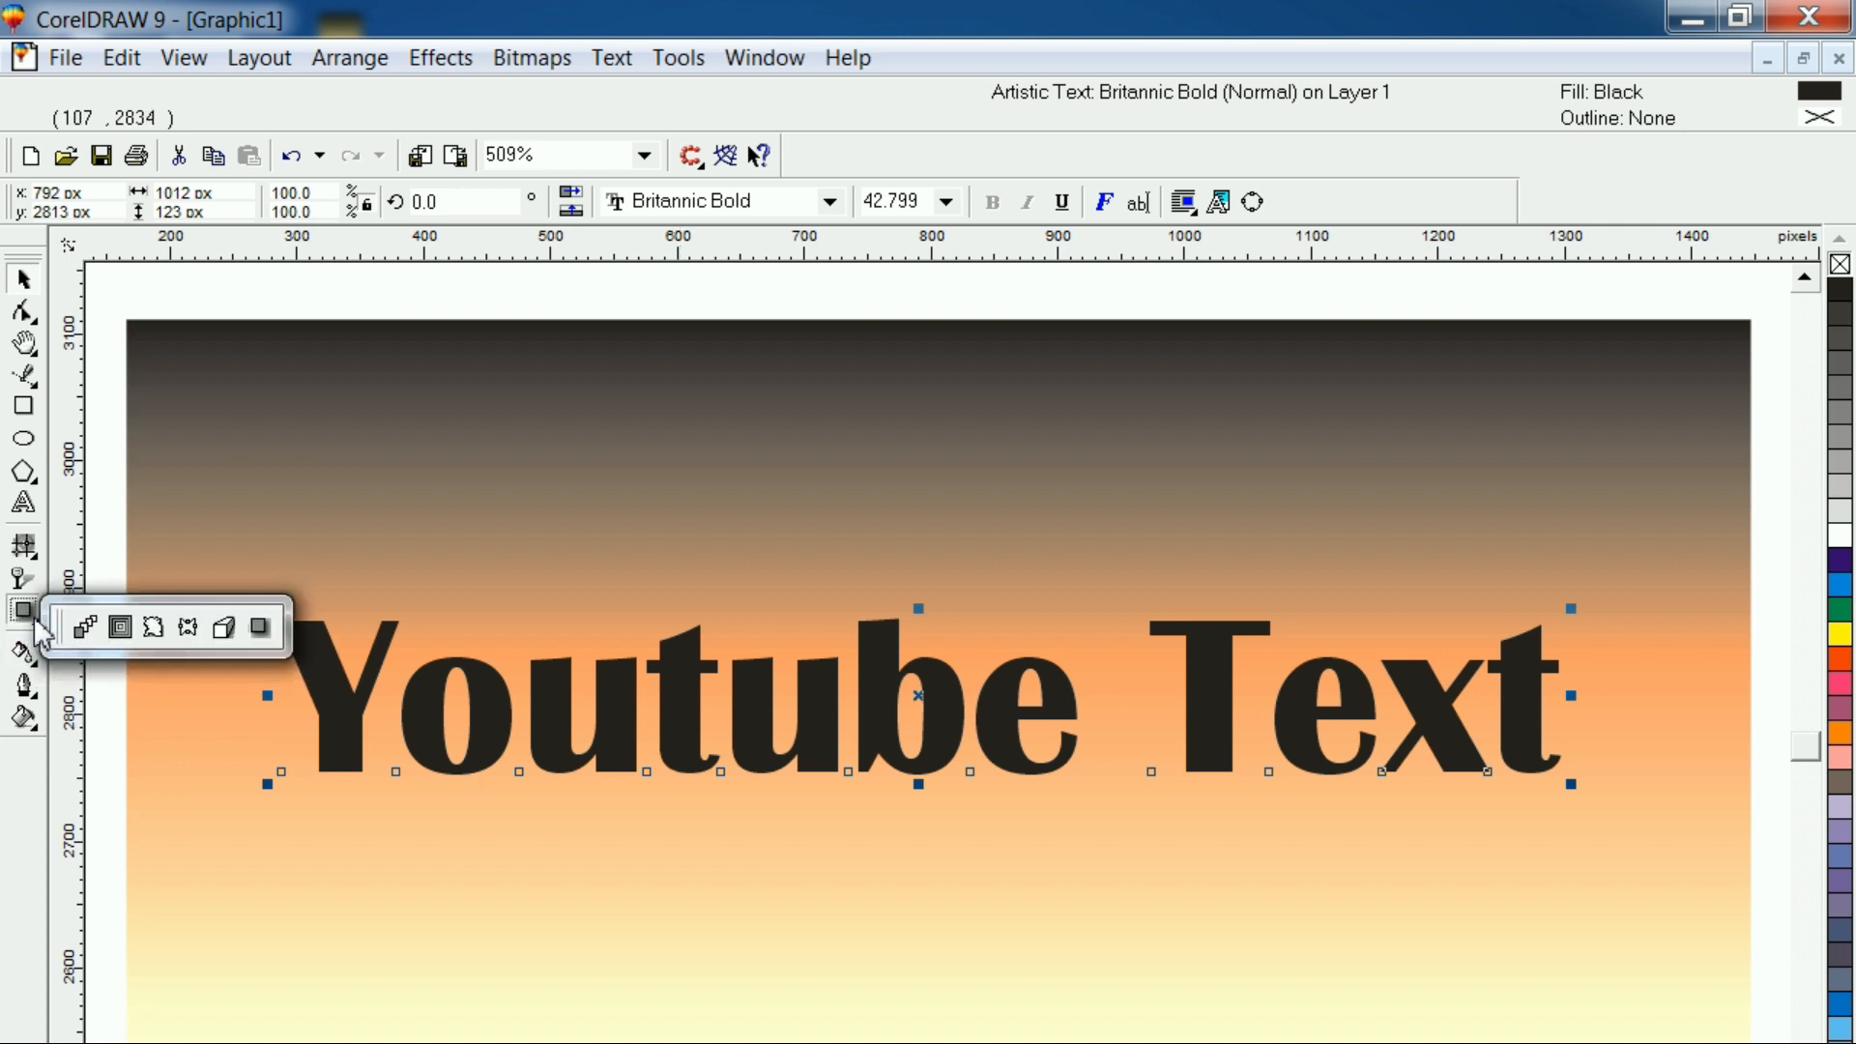
pyautogui.click(224, 629)
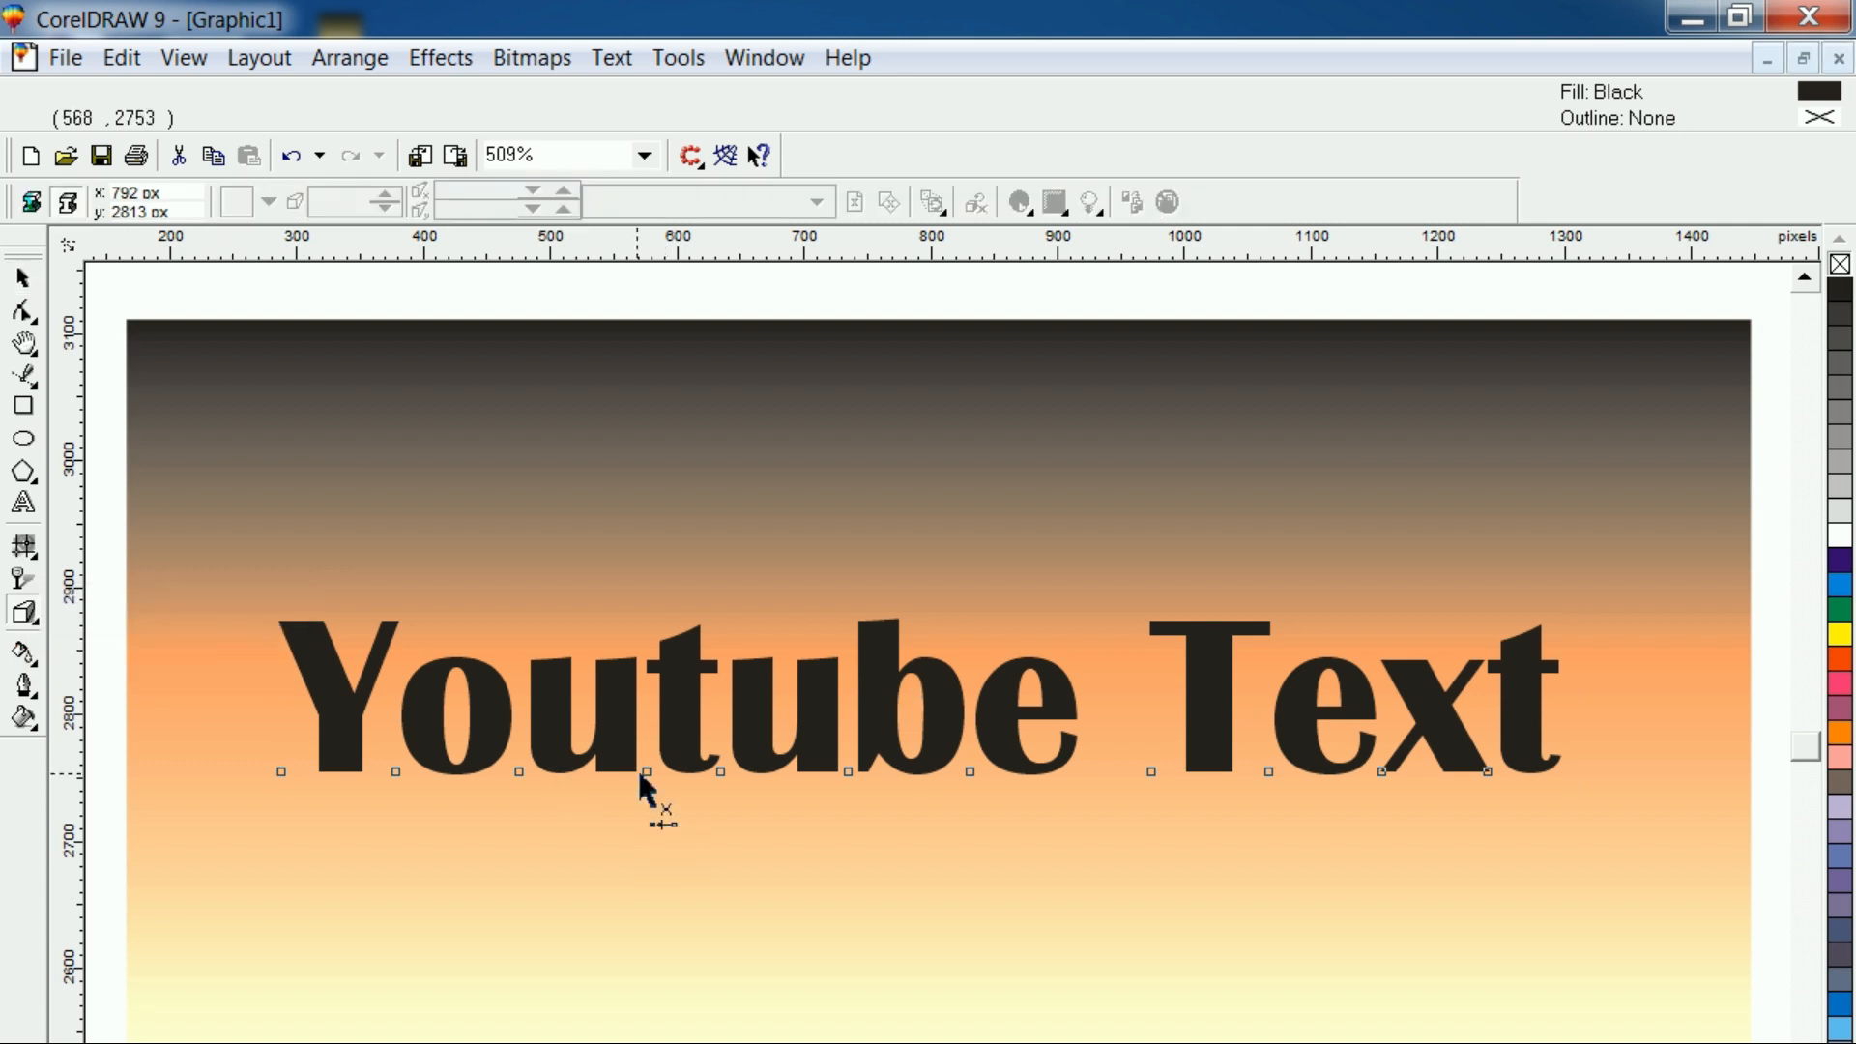
pyautogui.moveTo(551, 712); pyautogui.dragTo(600, 801)
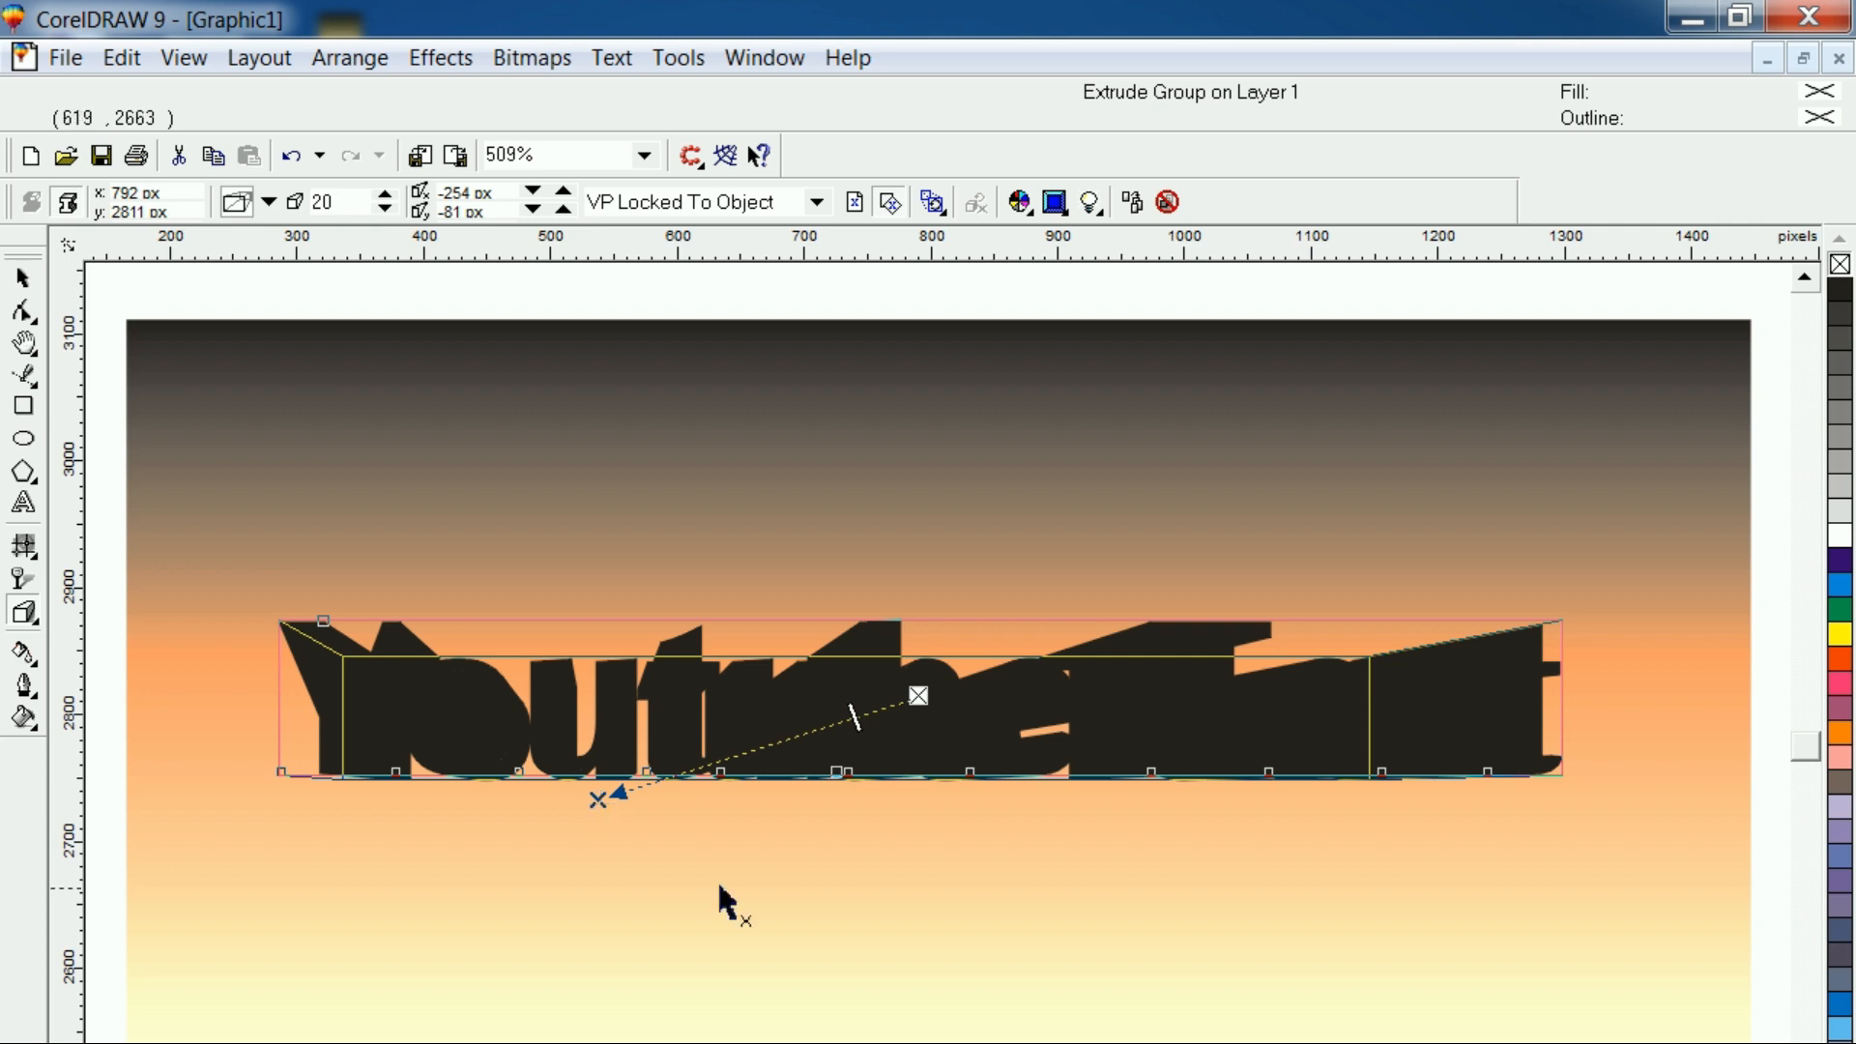
pyautogui.click(23, 278)
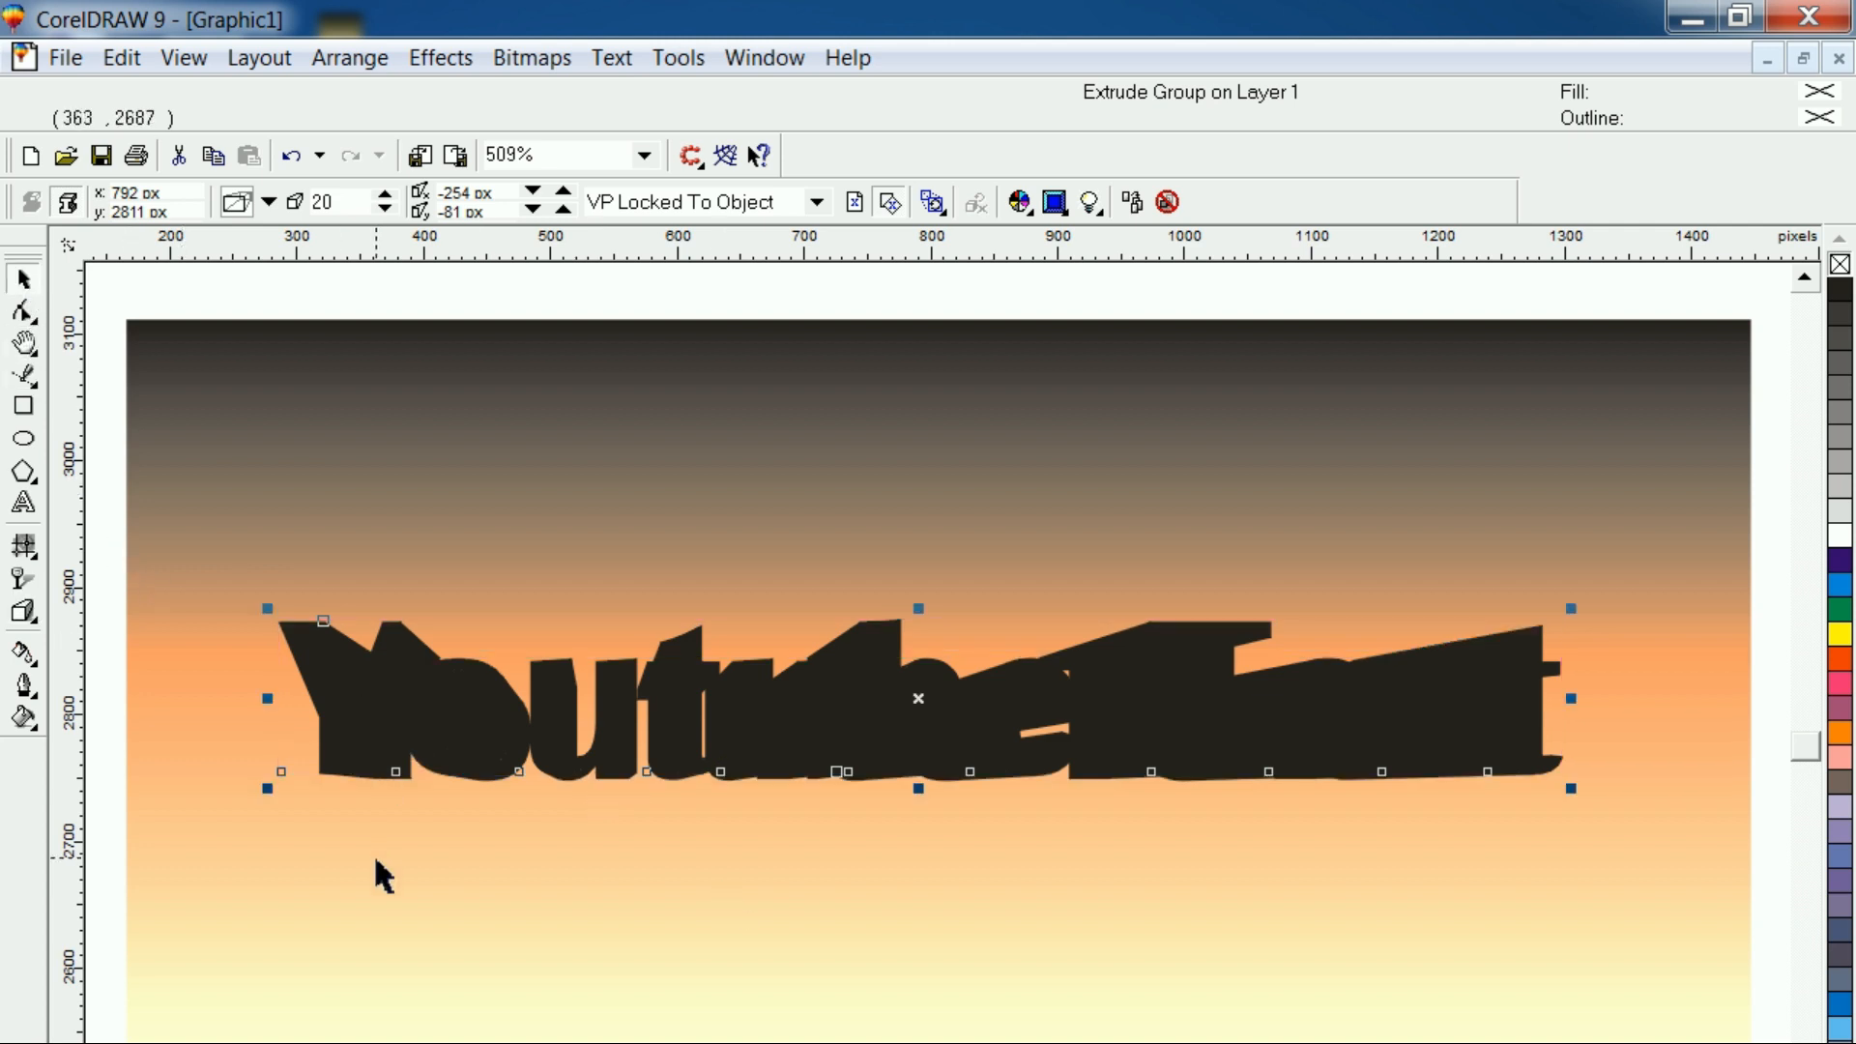
# Give the extruded text a 10% Black fill and a red hairline outline
pyautogui.click(377, 870)
pyautogui.click(745, 773)
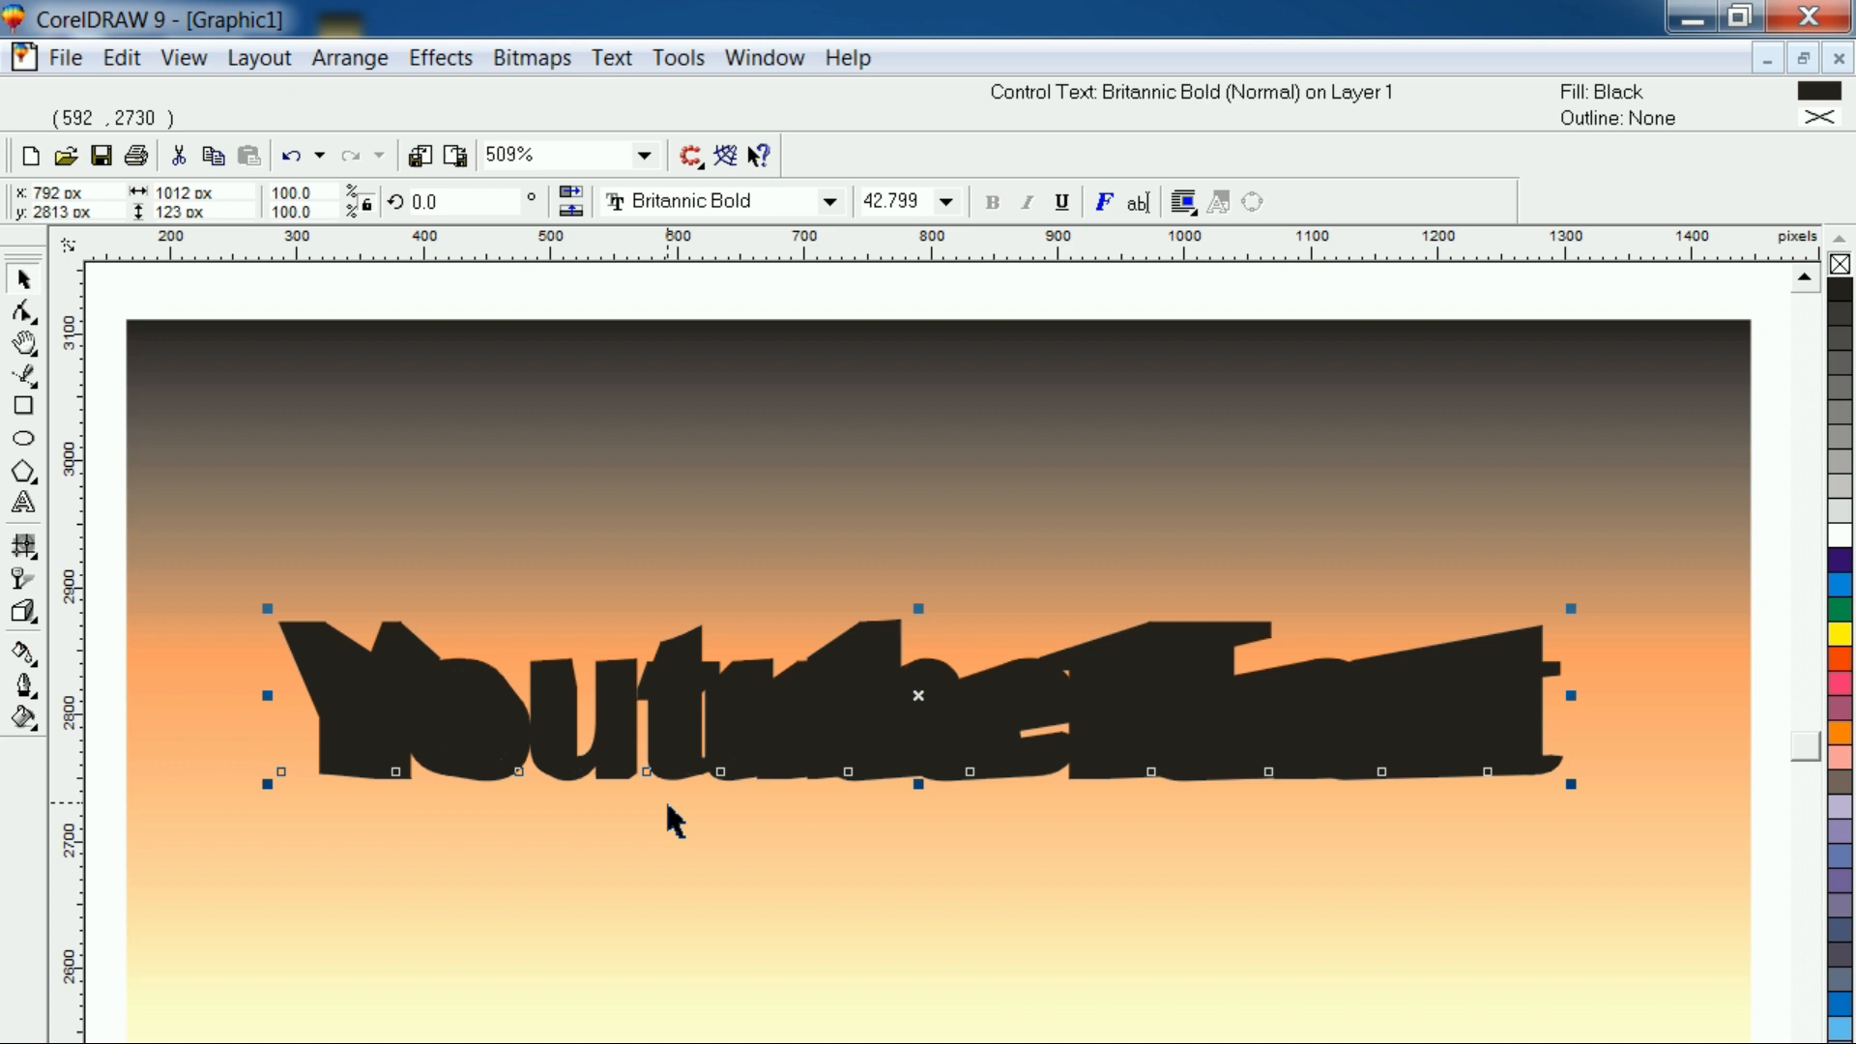
pyautogui.click(758, 781)
pyautogui.click(767, 749)
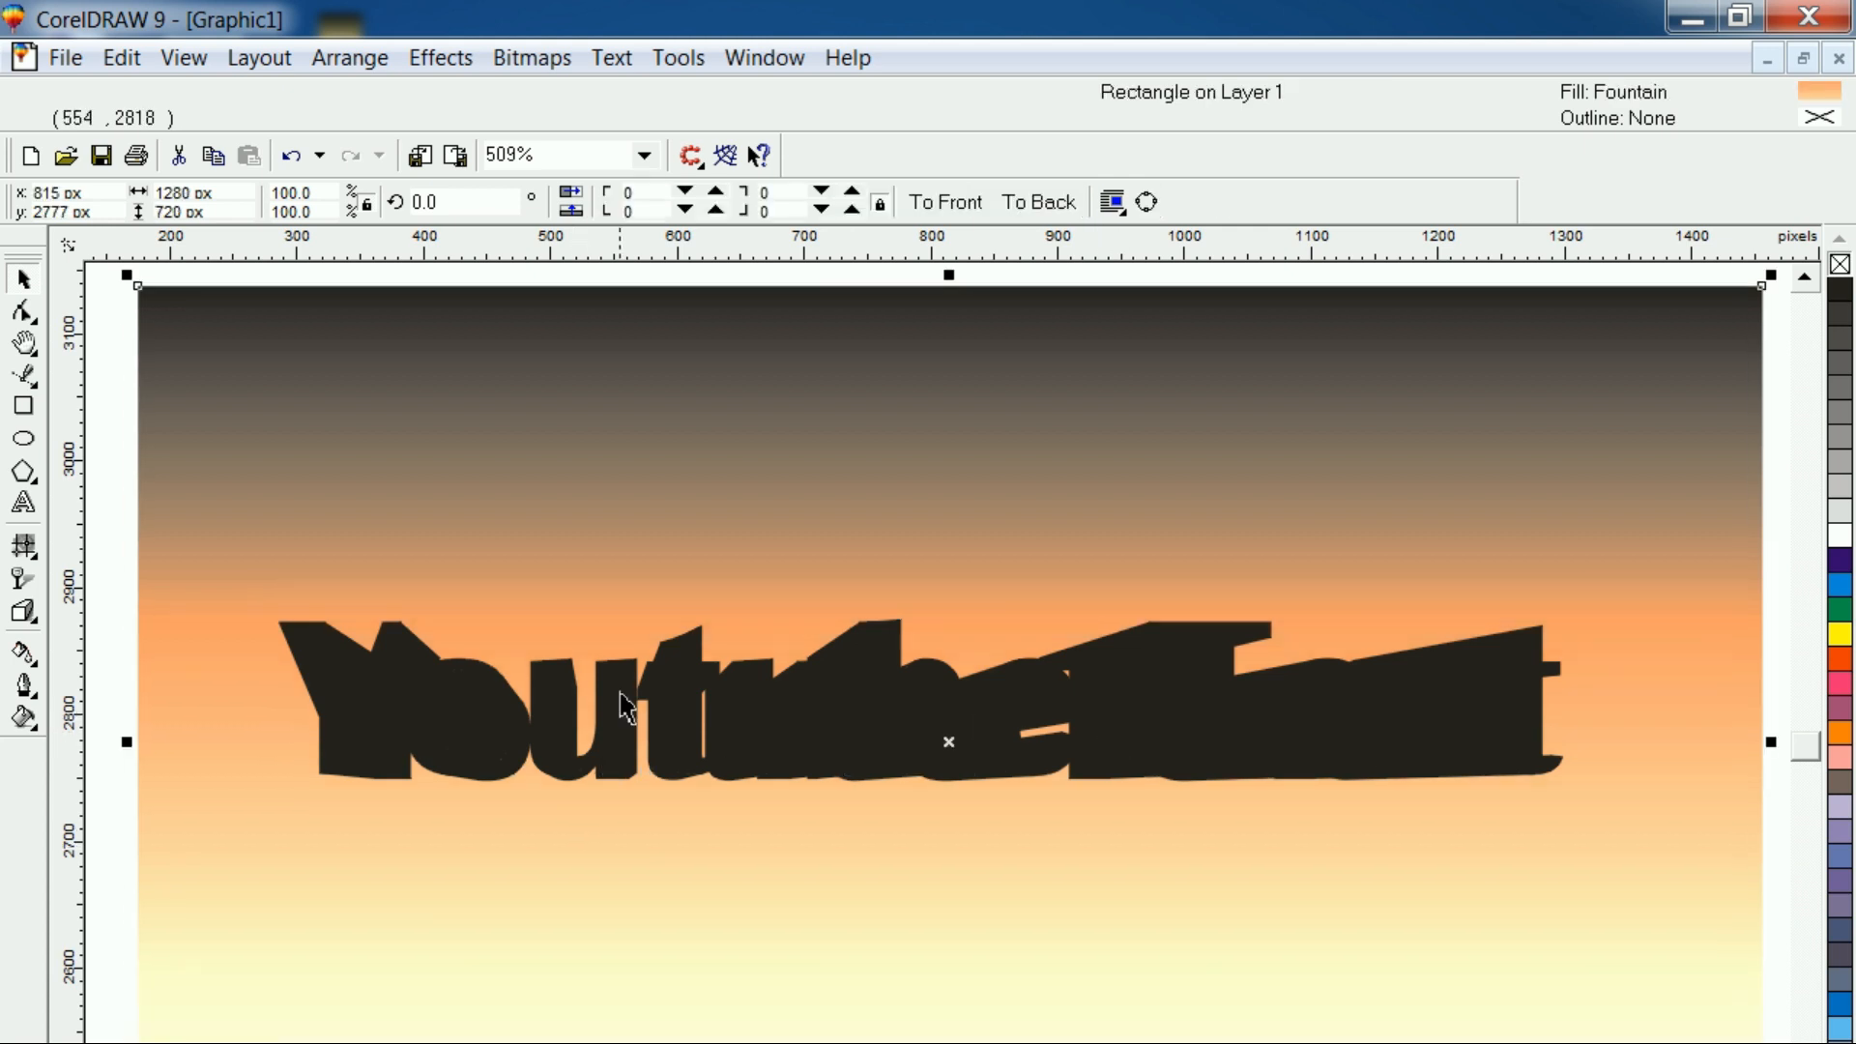
pyautogui.click(575, 851)
pyautogui.click(624, 742)
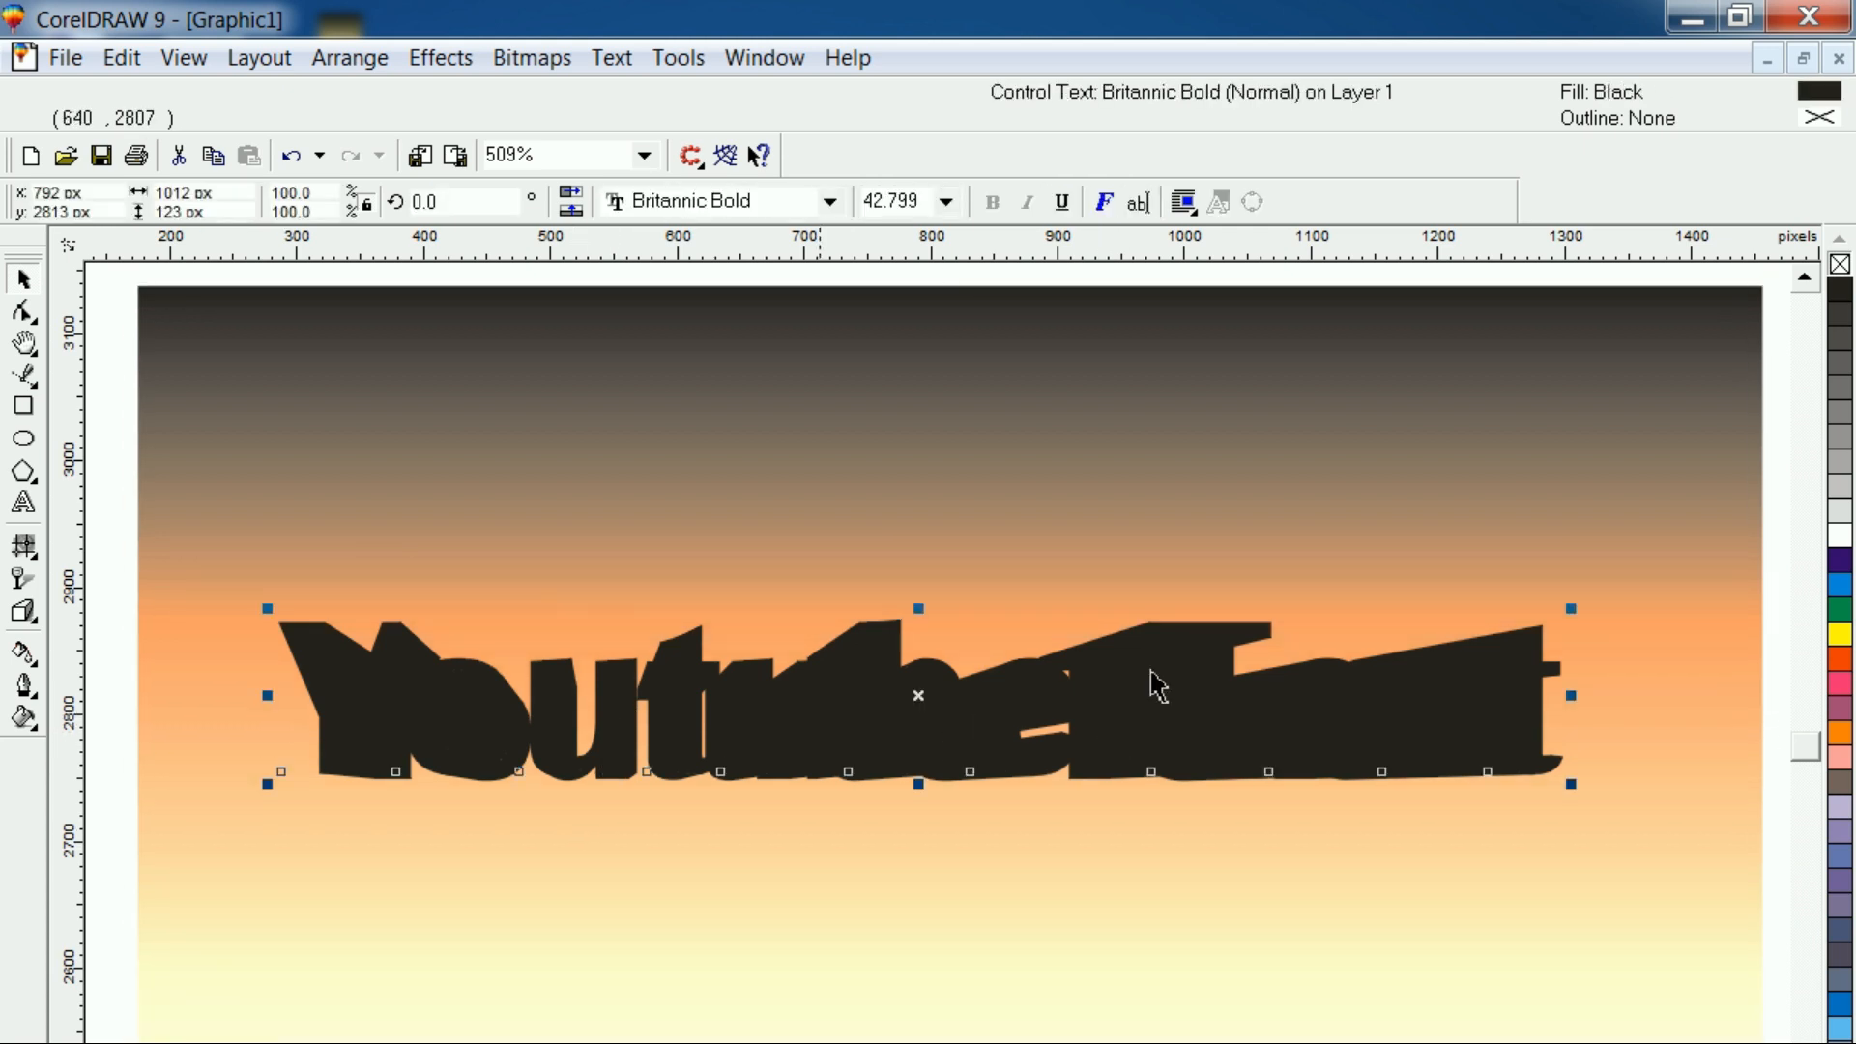
pyautogui.click(1840, 524)
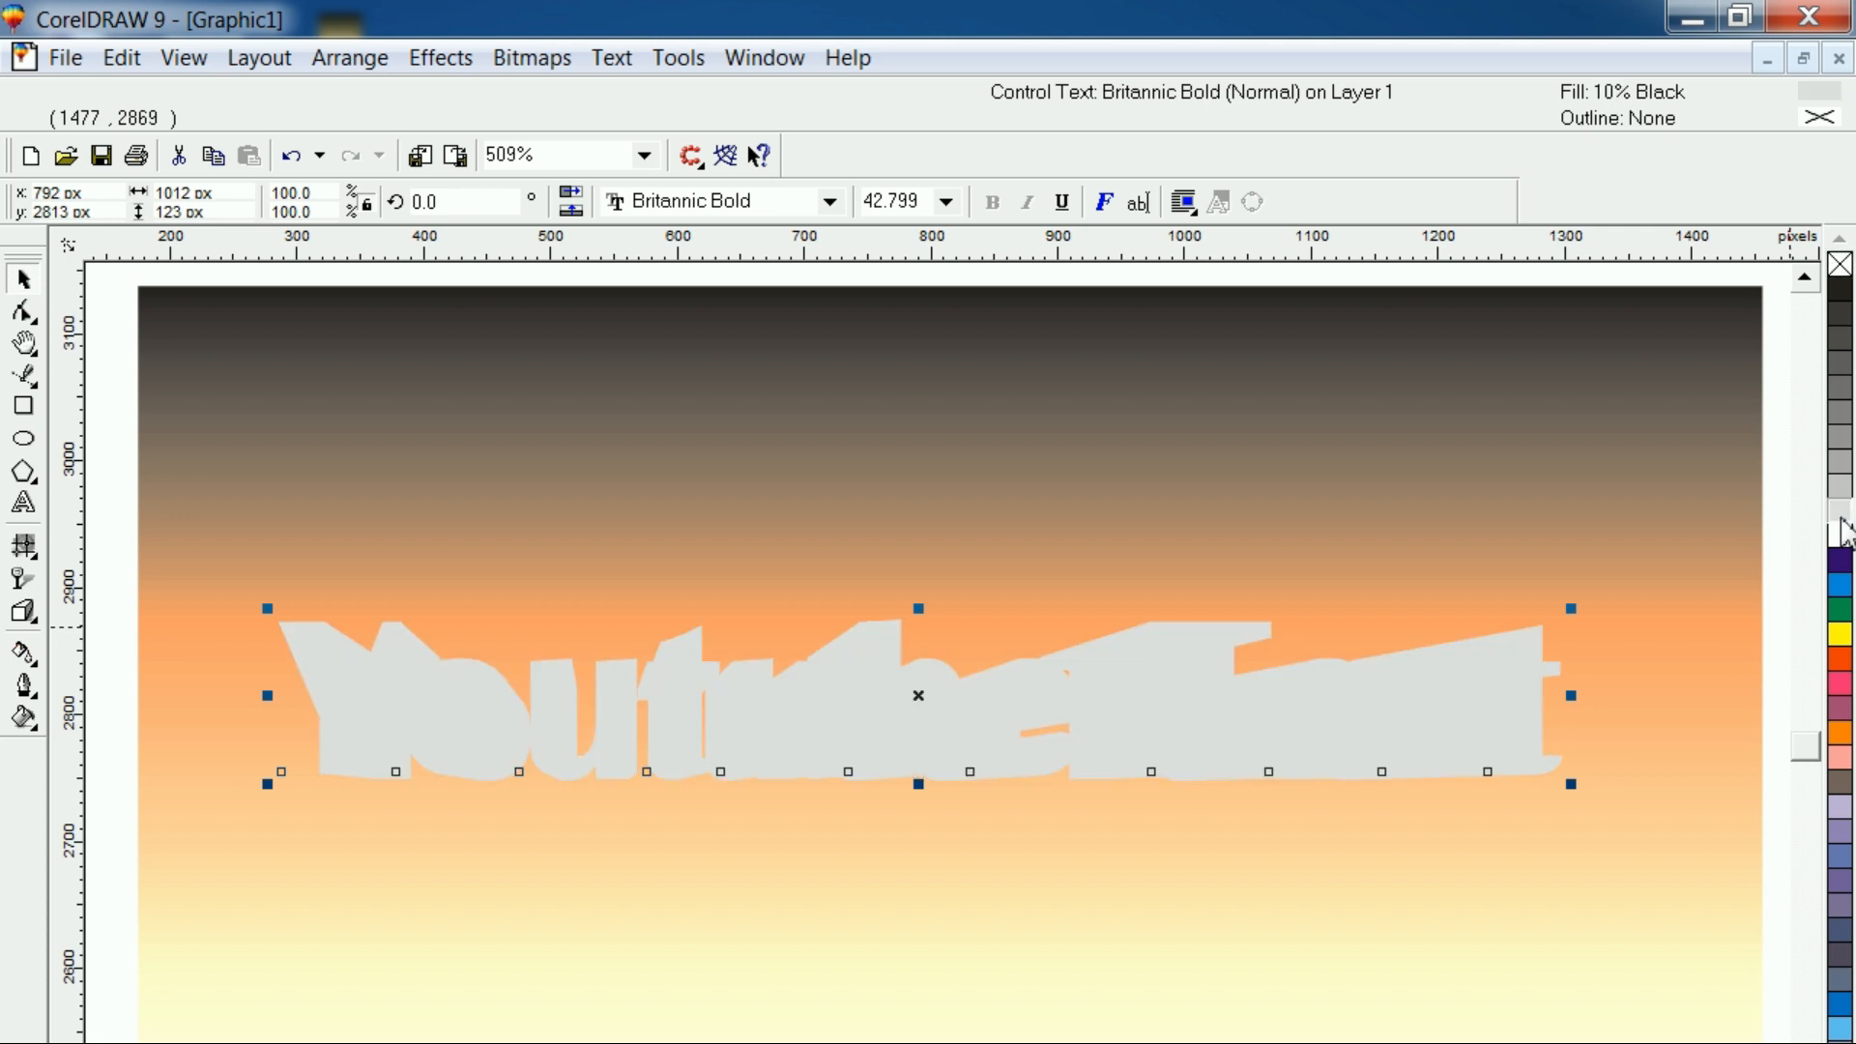
pyautogui.rightClick(1843, 665)
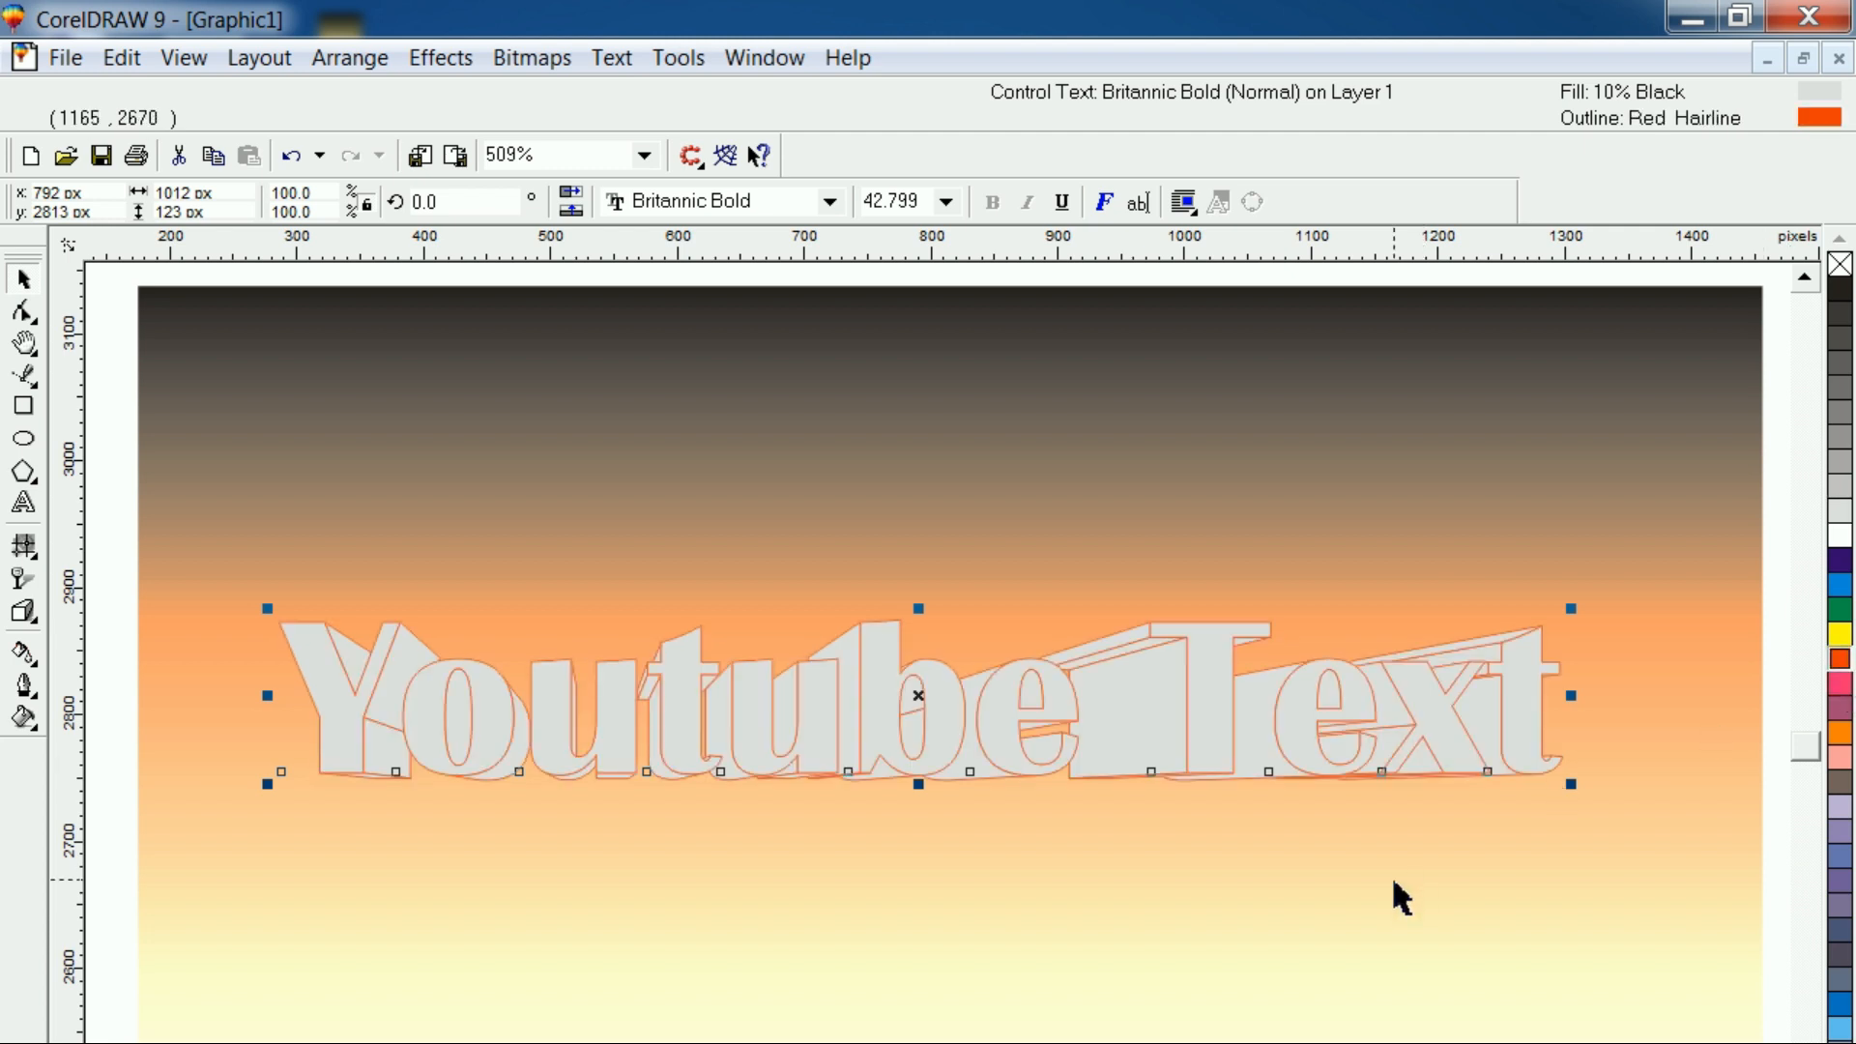
# Fill the extruded text with blue and make its hairline outline white
pyautogui.hotkey('shift', 'F2')
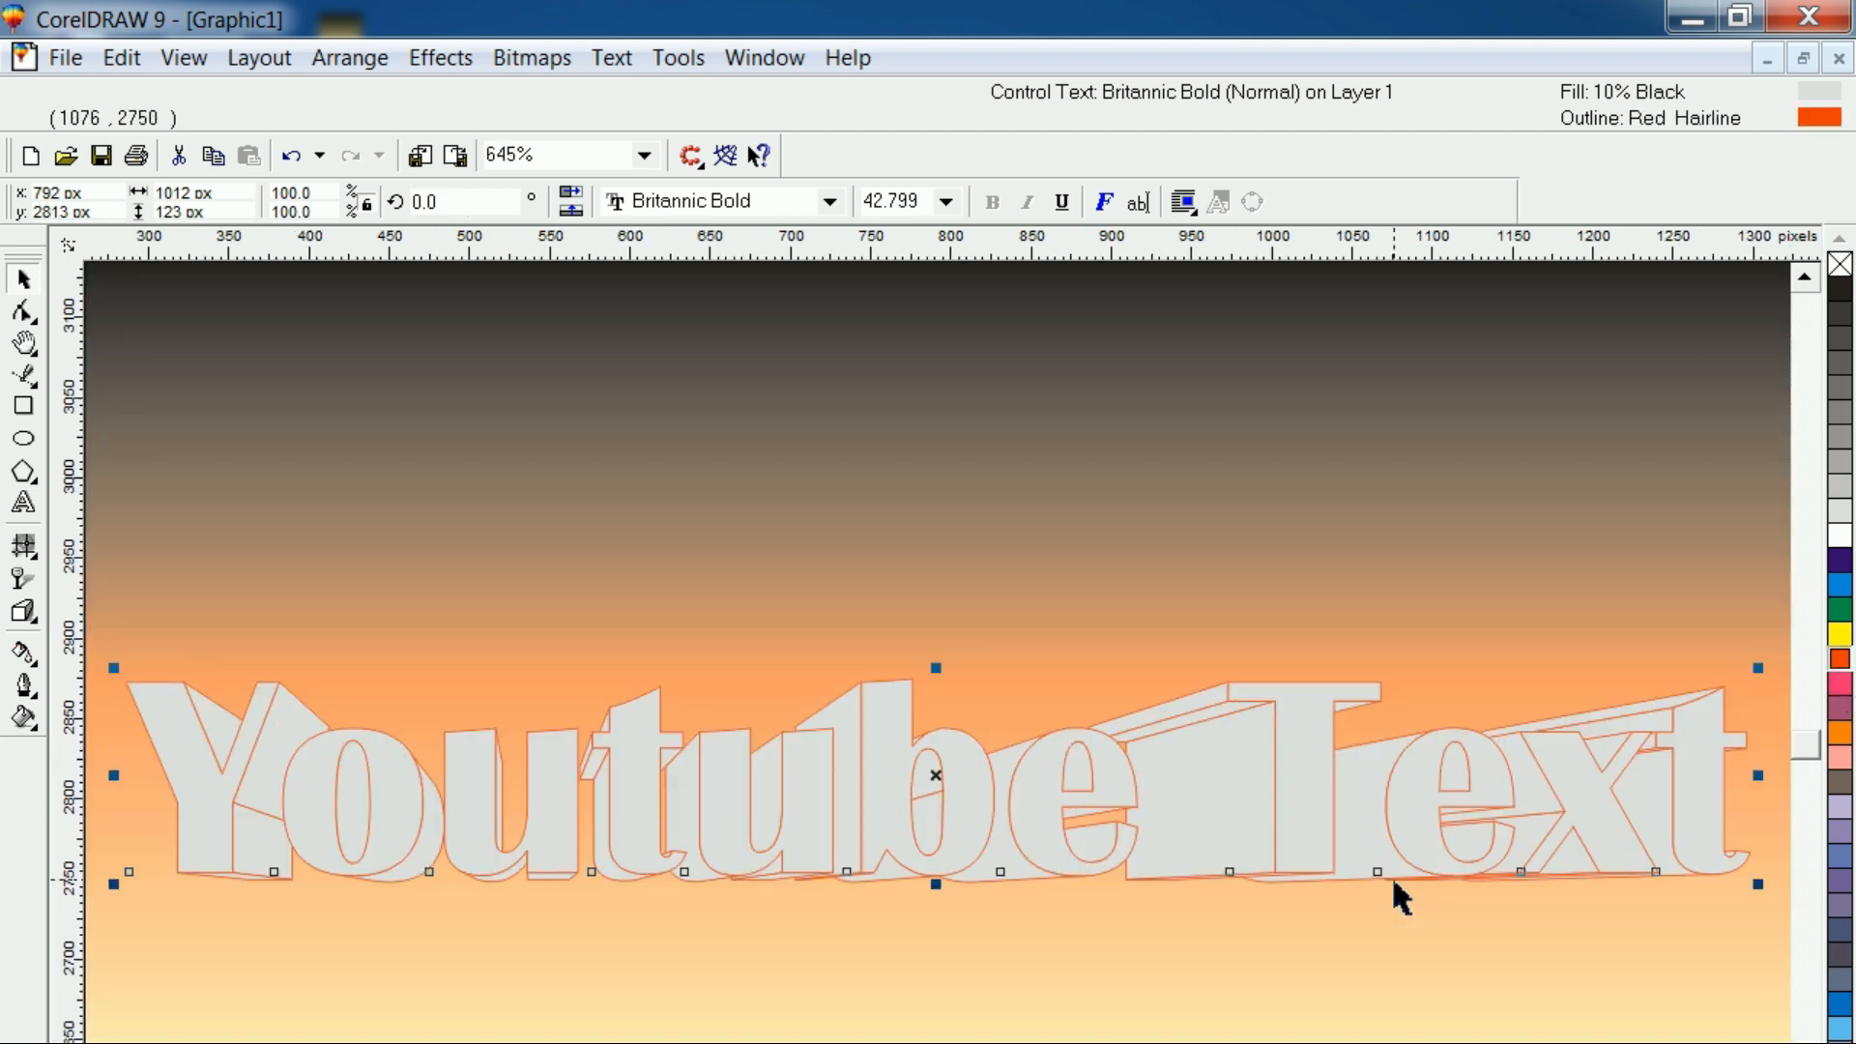
pyautogui.click(1071, 967)
pyautogui.click(1272, 843)
pyautogui.click(1839, 560)
pyautogui.rightClick(1839, 535)
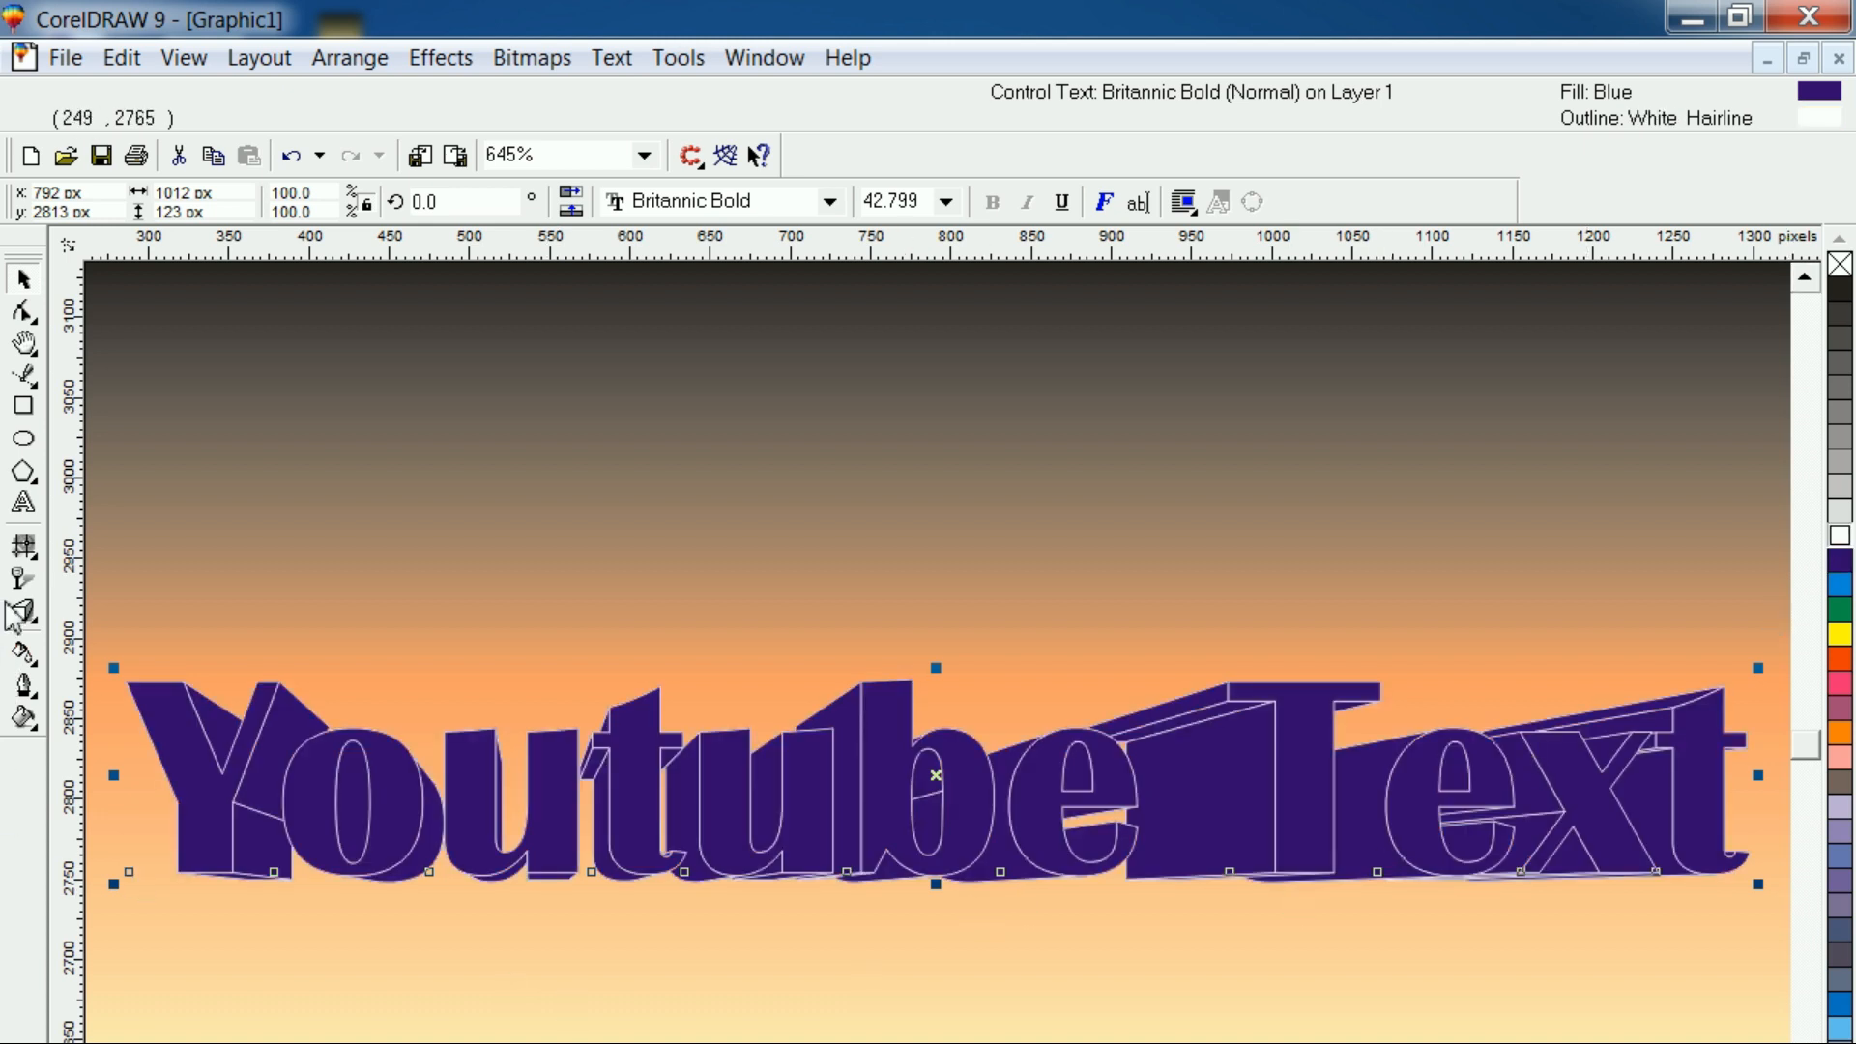
# Reselect the text's extrusion with the Extrude tool and set its depth to 10
pyautogui.click(542, 863)
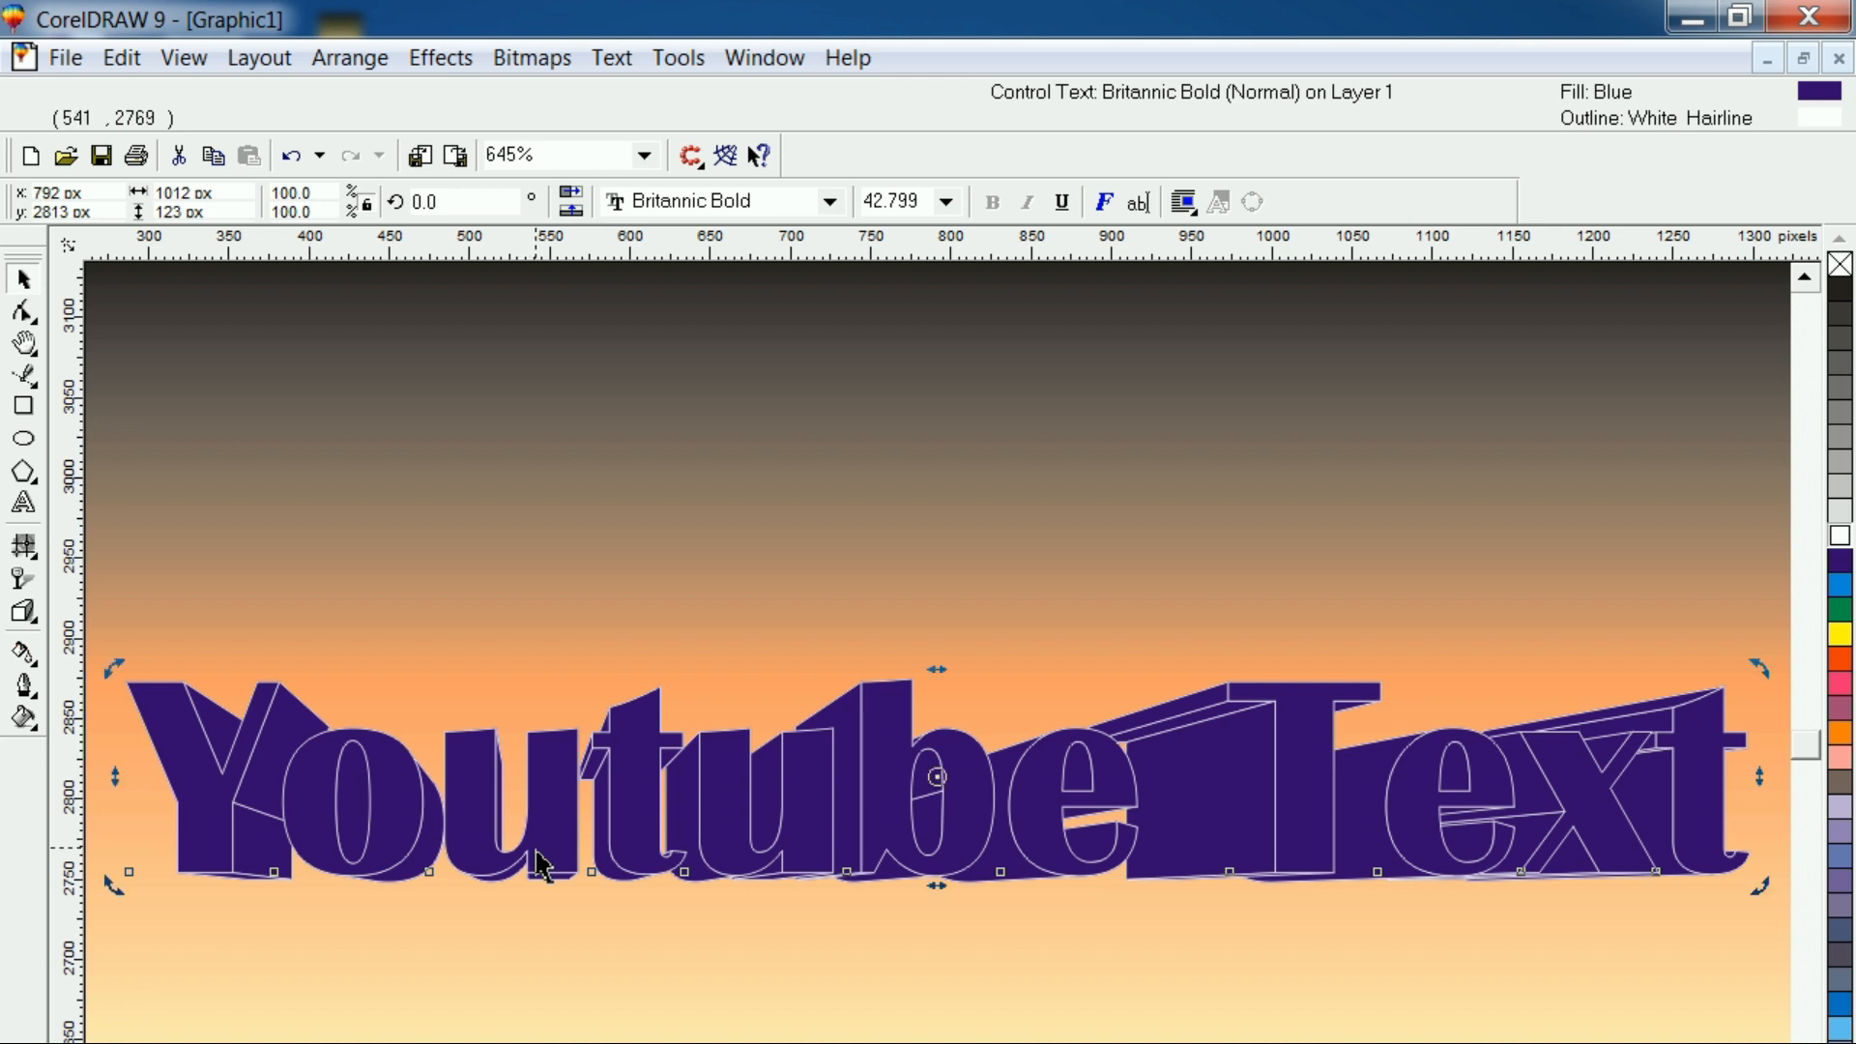
pyautogui.click(299, 859)
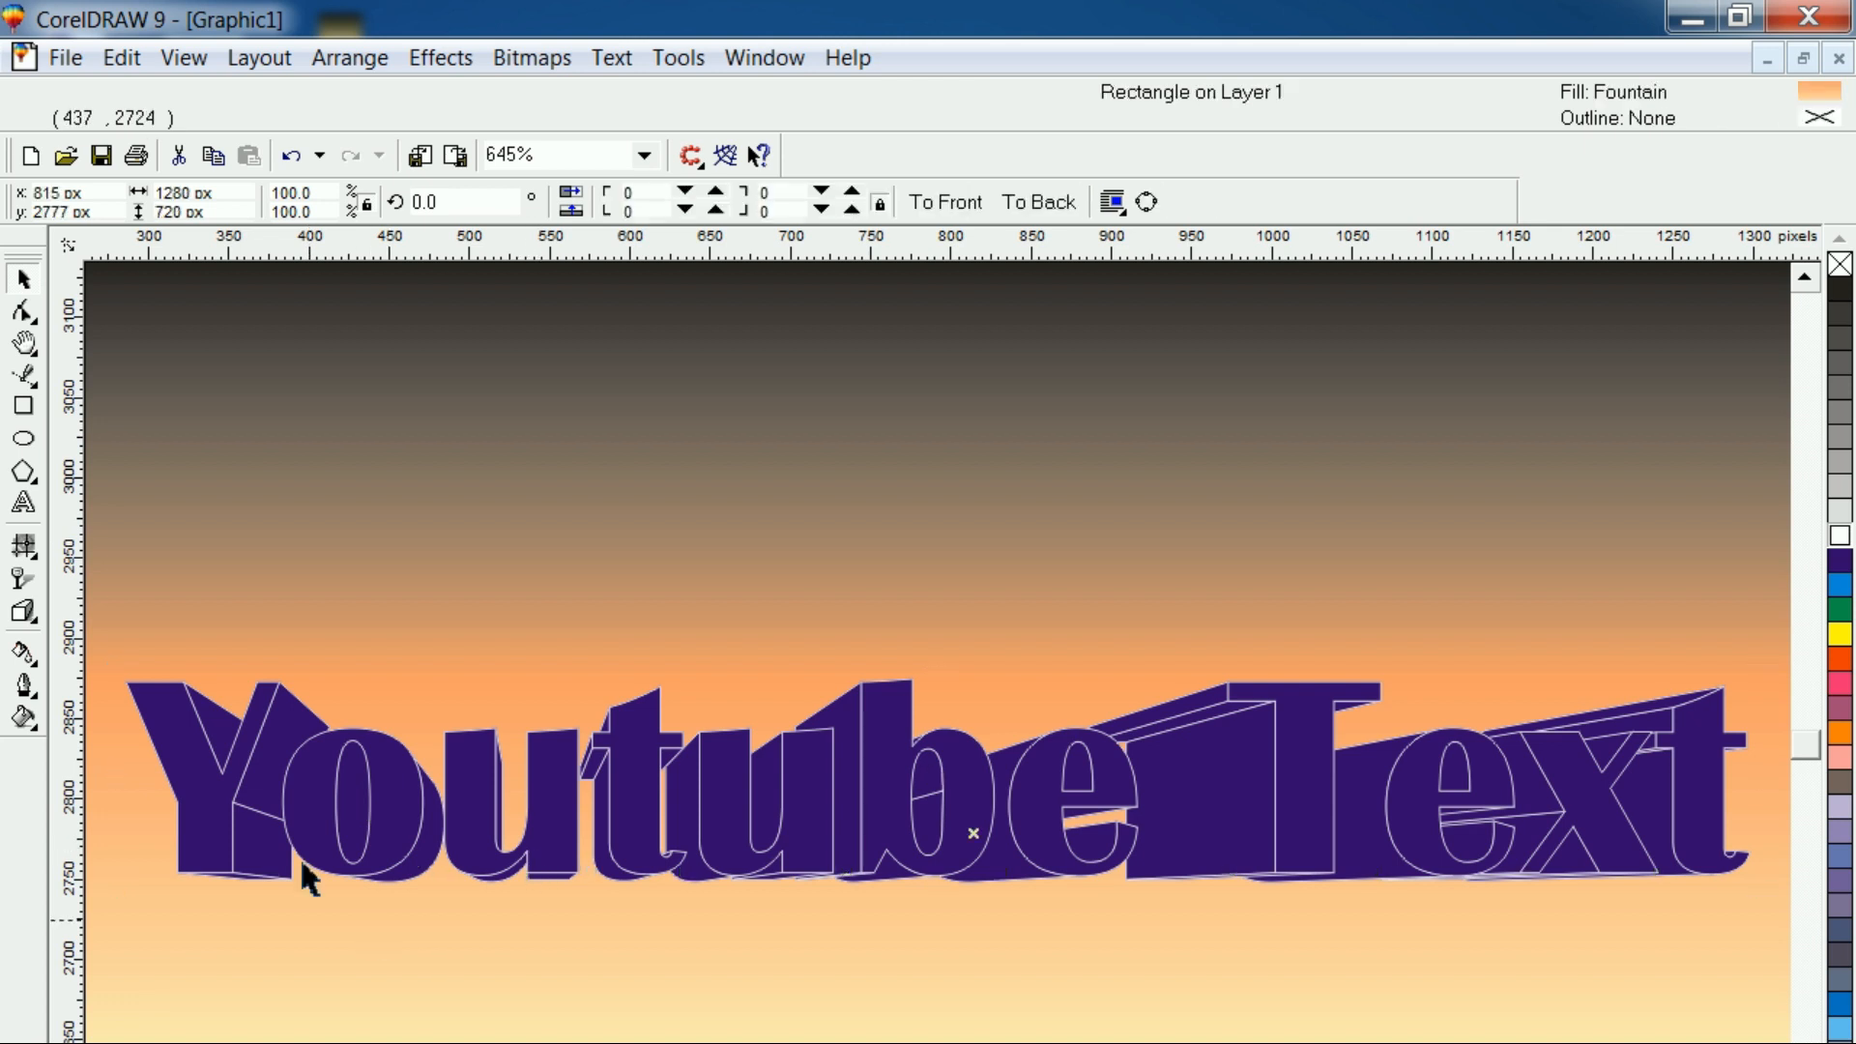
pyautogui.click(24, 612)
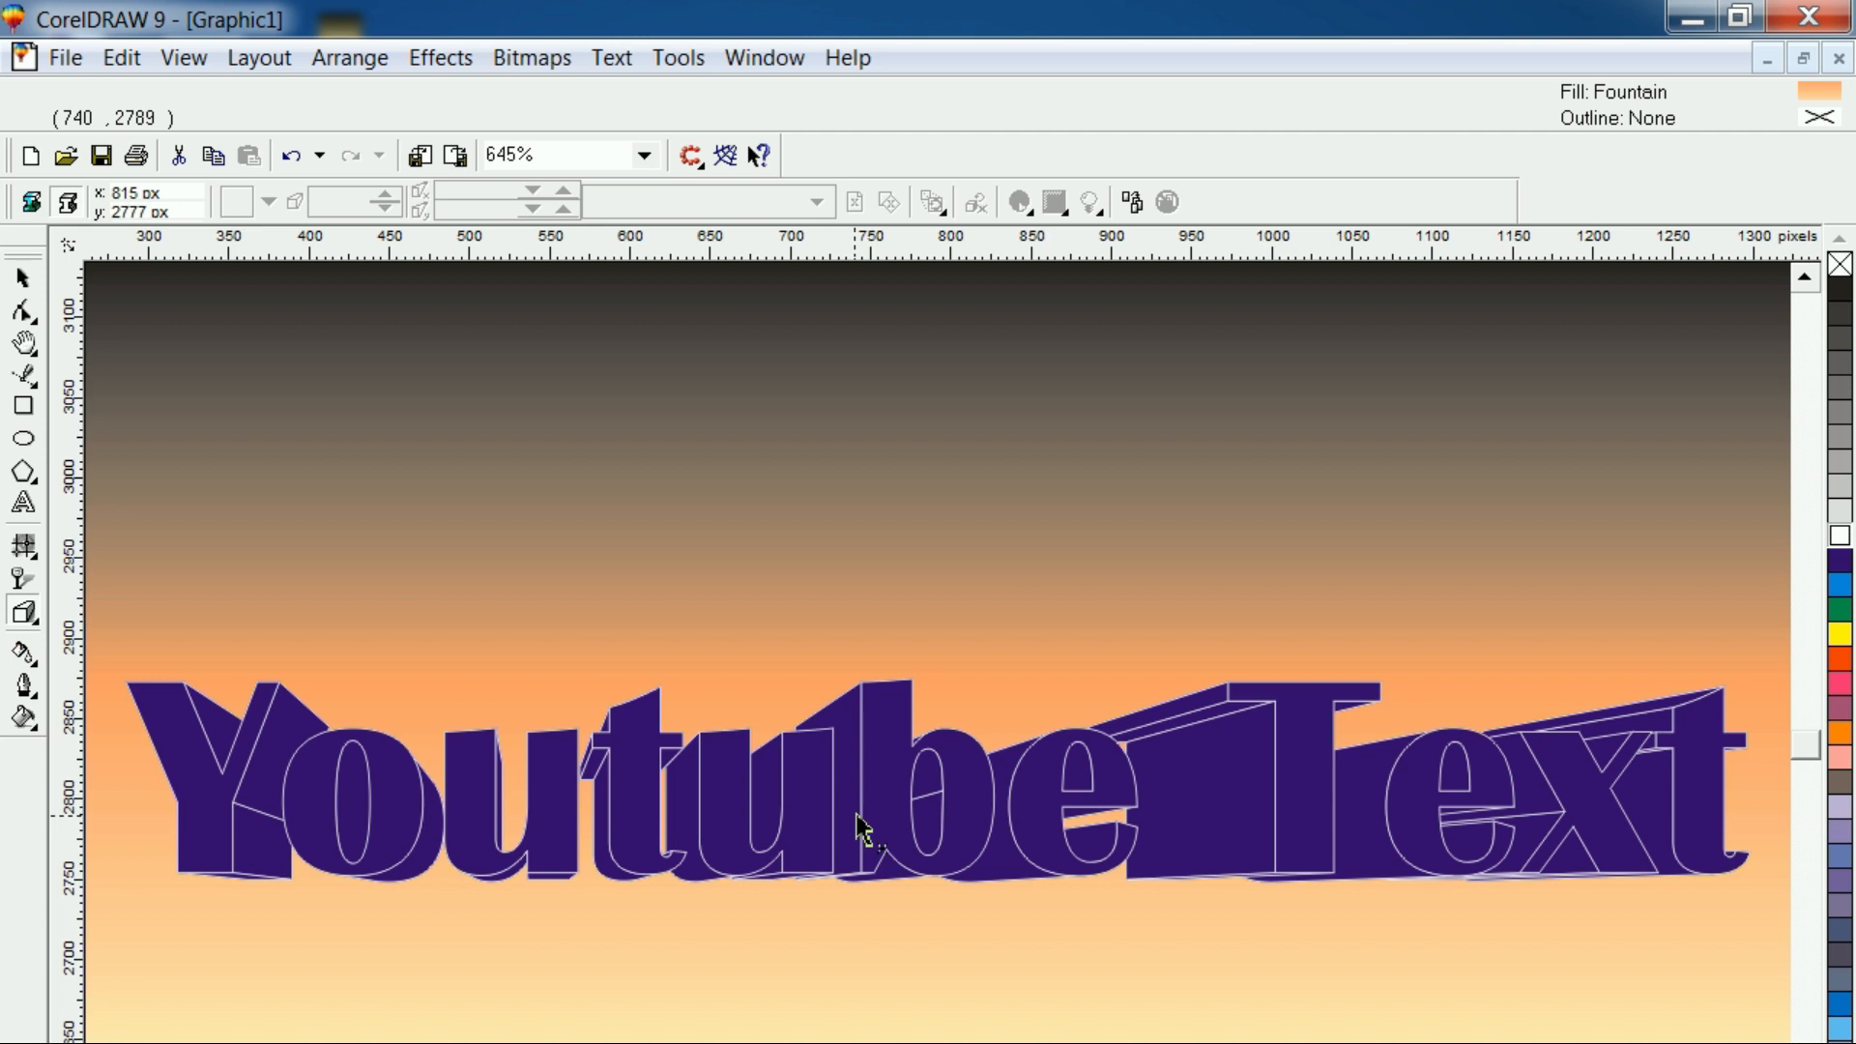
pyautogui.click(877, 801)
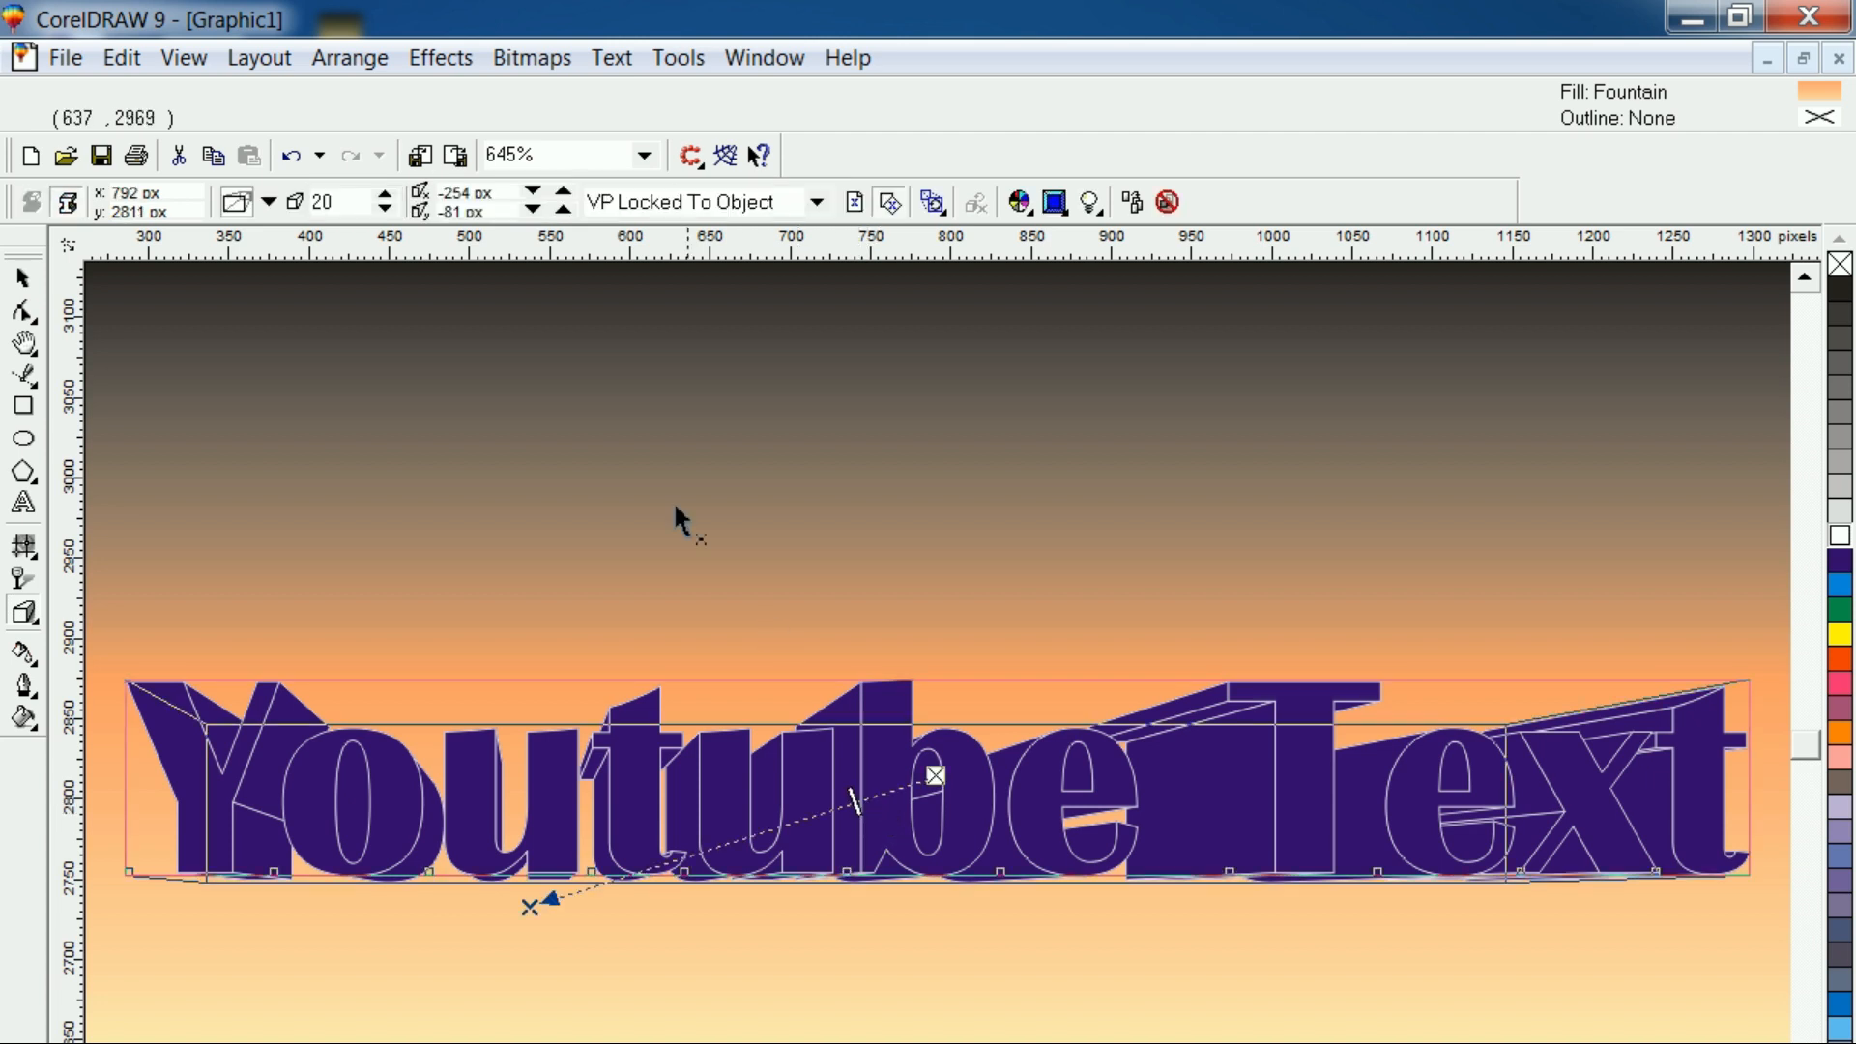
pyautogui.click(386, 209)
pyautogui.click(386, 209)
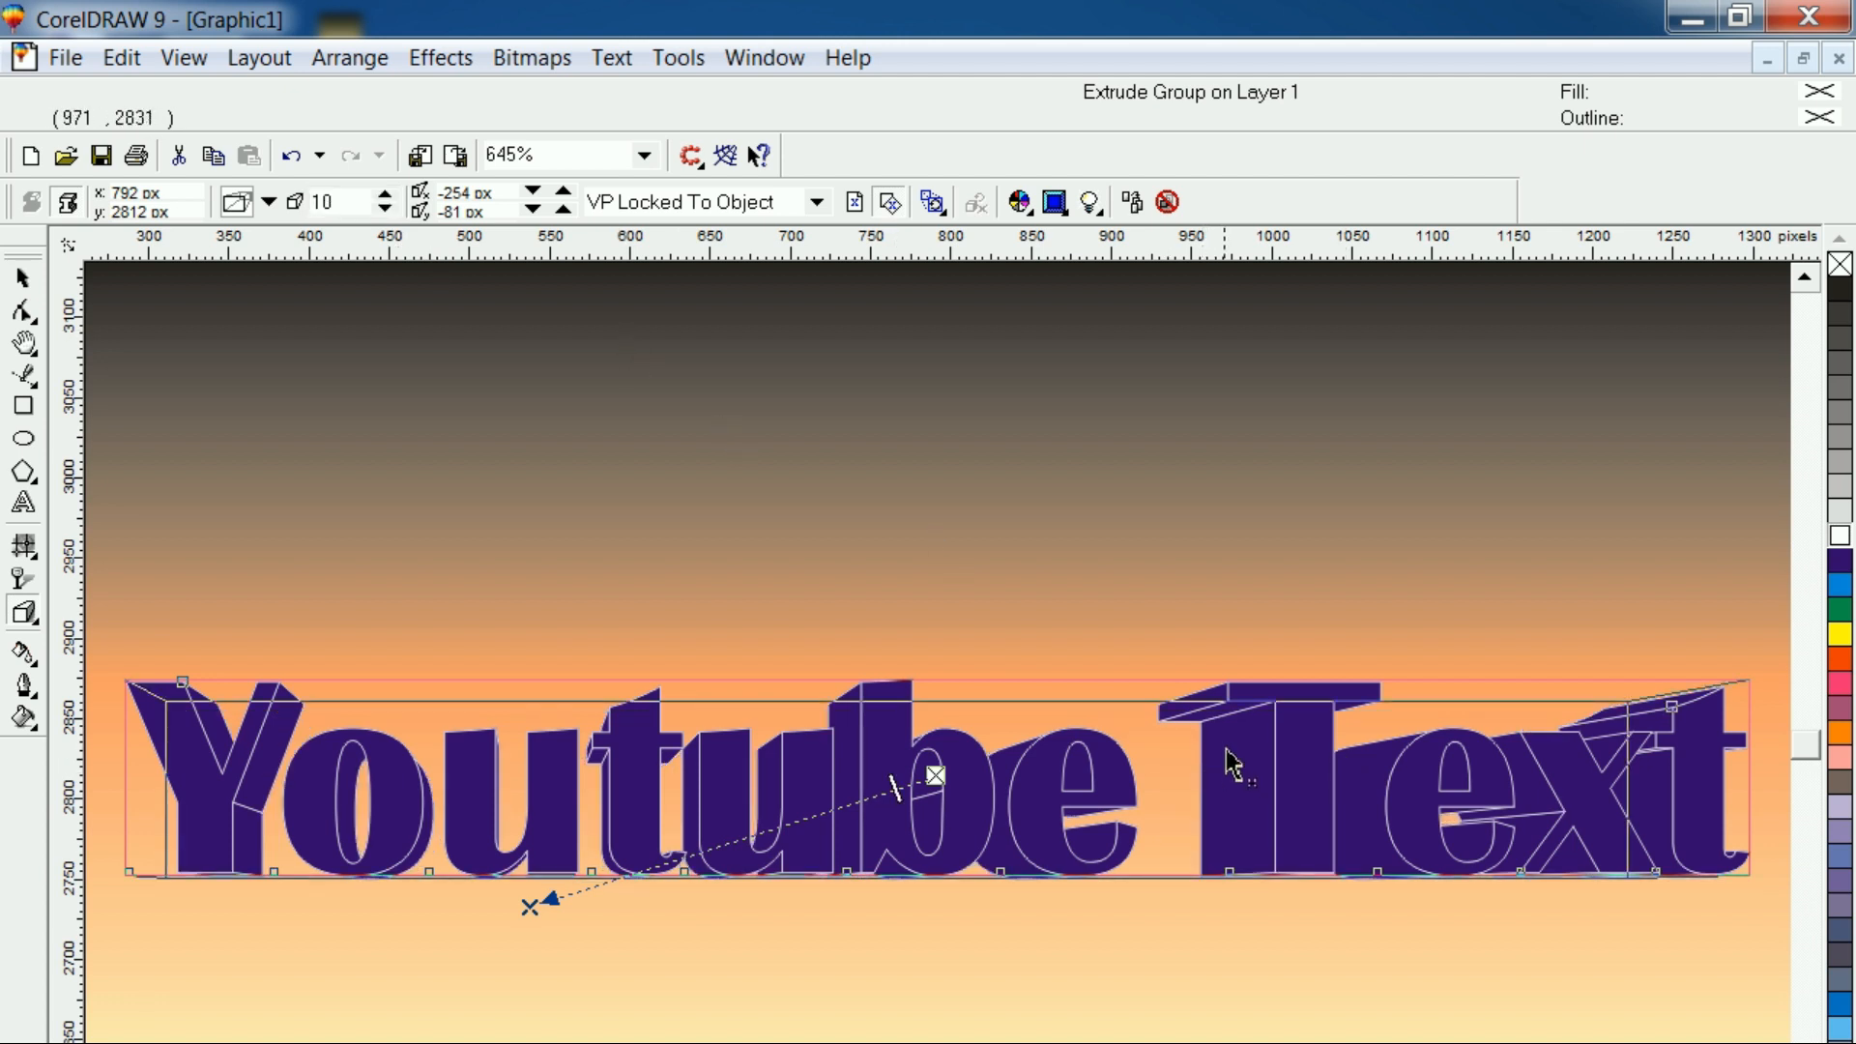
# Try shifting the extrusion's vanishing point farther left and return it to -254 px horizontally
pyautogui.click(531, 193)
pyautogui.click(532, 193)
pyautogui.click(532, 192)
pyautogui.click(531, 192)
pyautogui.click(532, 192)
pyautogui.click(562, 192)
pyautogui.click(561, 192)
pyautogui.click(561, 193)
pyautogui.click(562, 193)
pyautogui.click(562, 192)
pyautogui.click(560, 192)
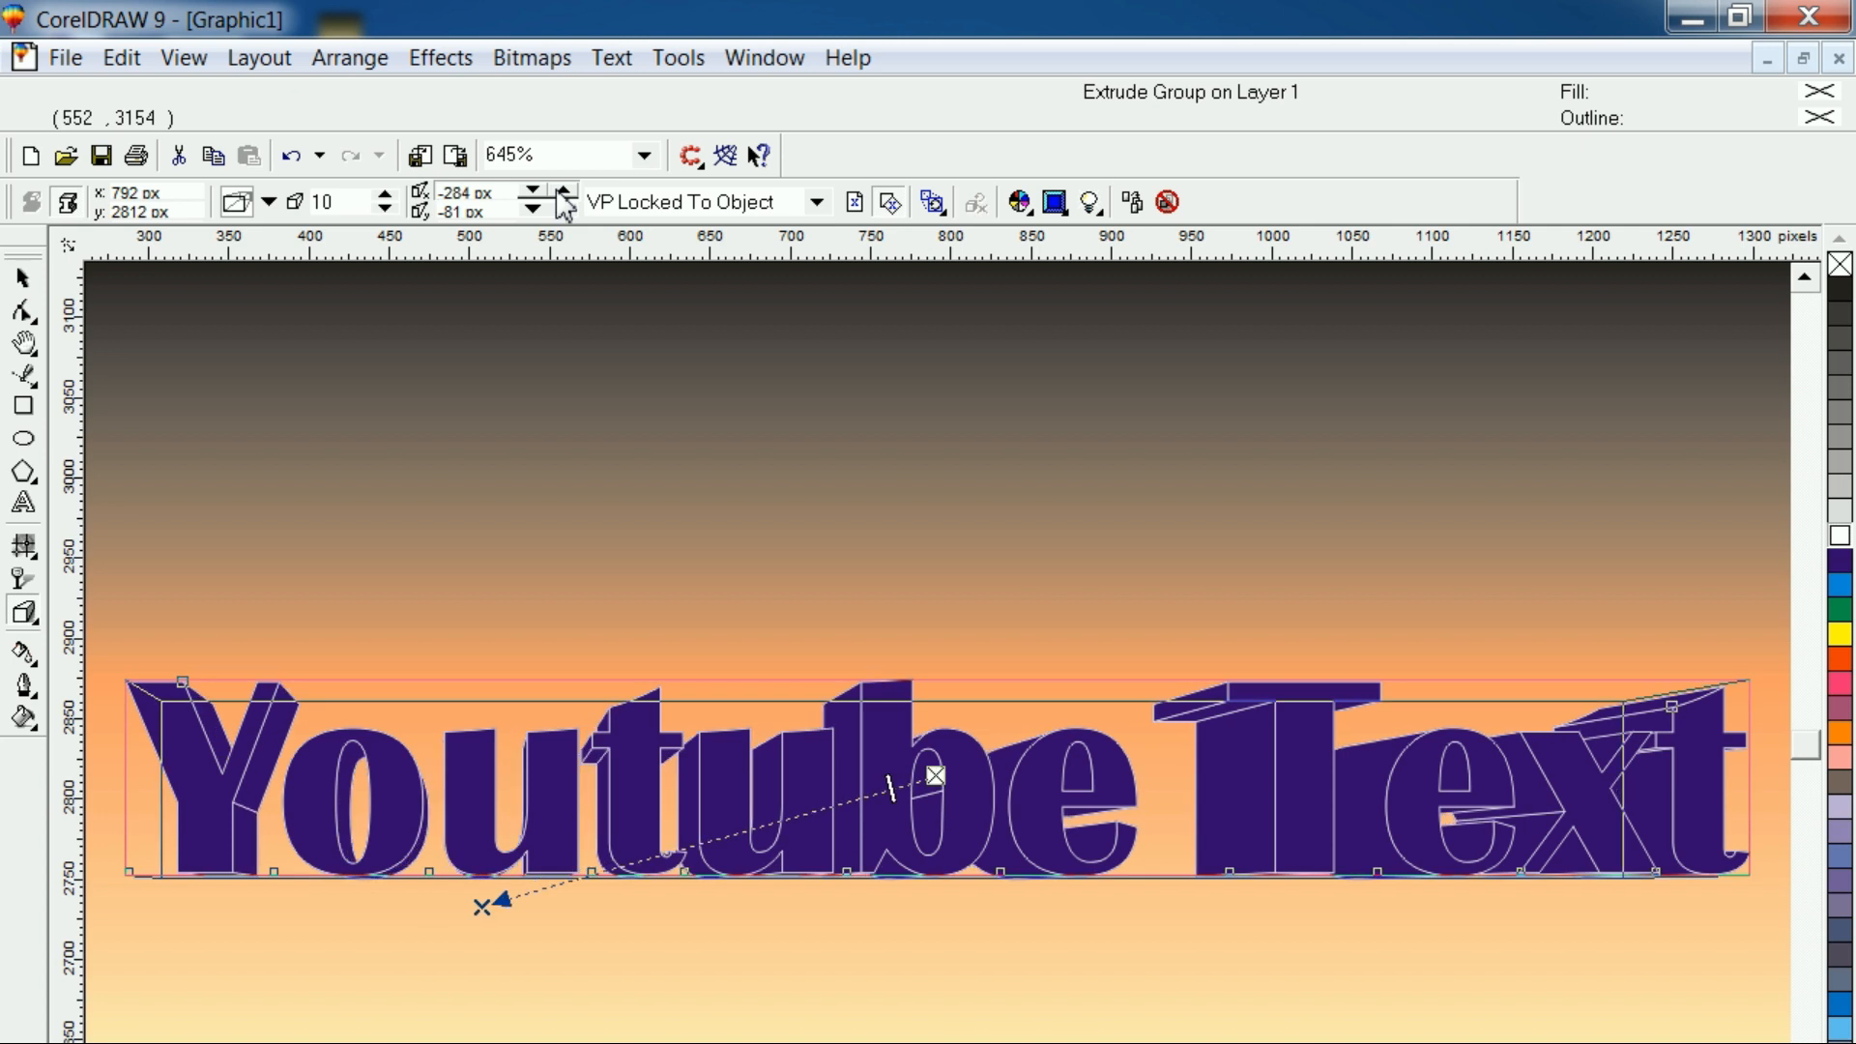
# Raise the extrusion's vanishing point to a vertical offset of 99 px
pyautogui.click(562, 208)
pyautogui.click(561, 209)
pyautogui.click(562, 209)
pyautogui.click(561, 209)
pyautogui.click(562, 209)
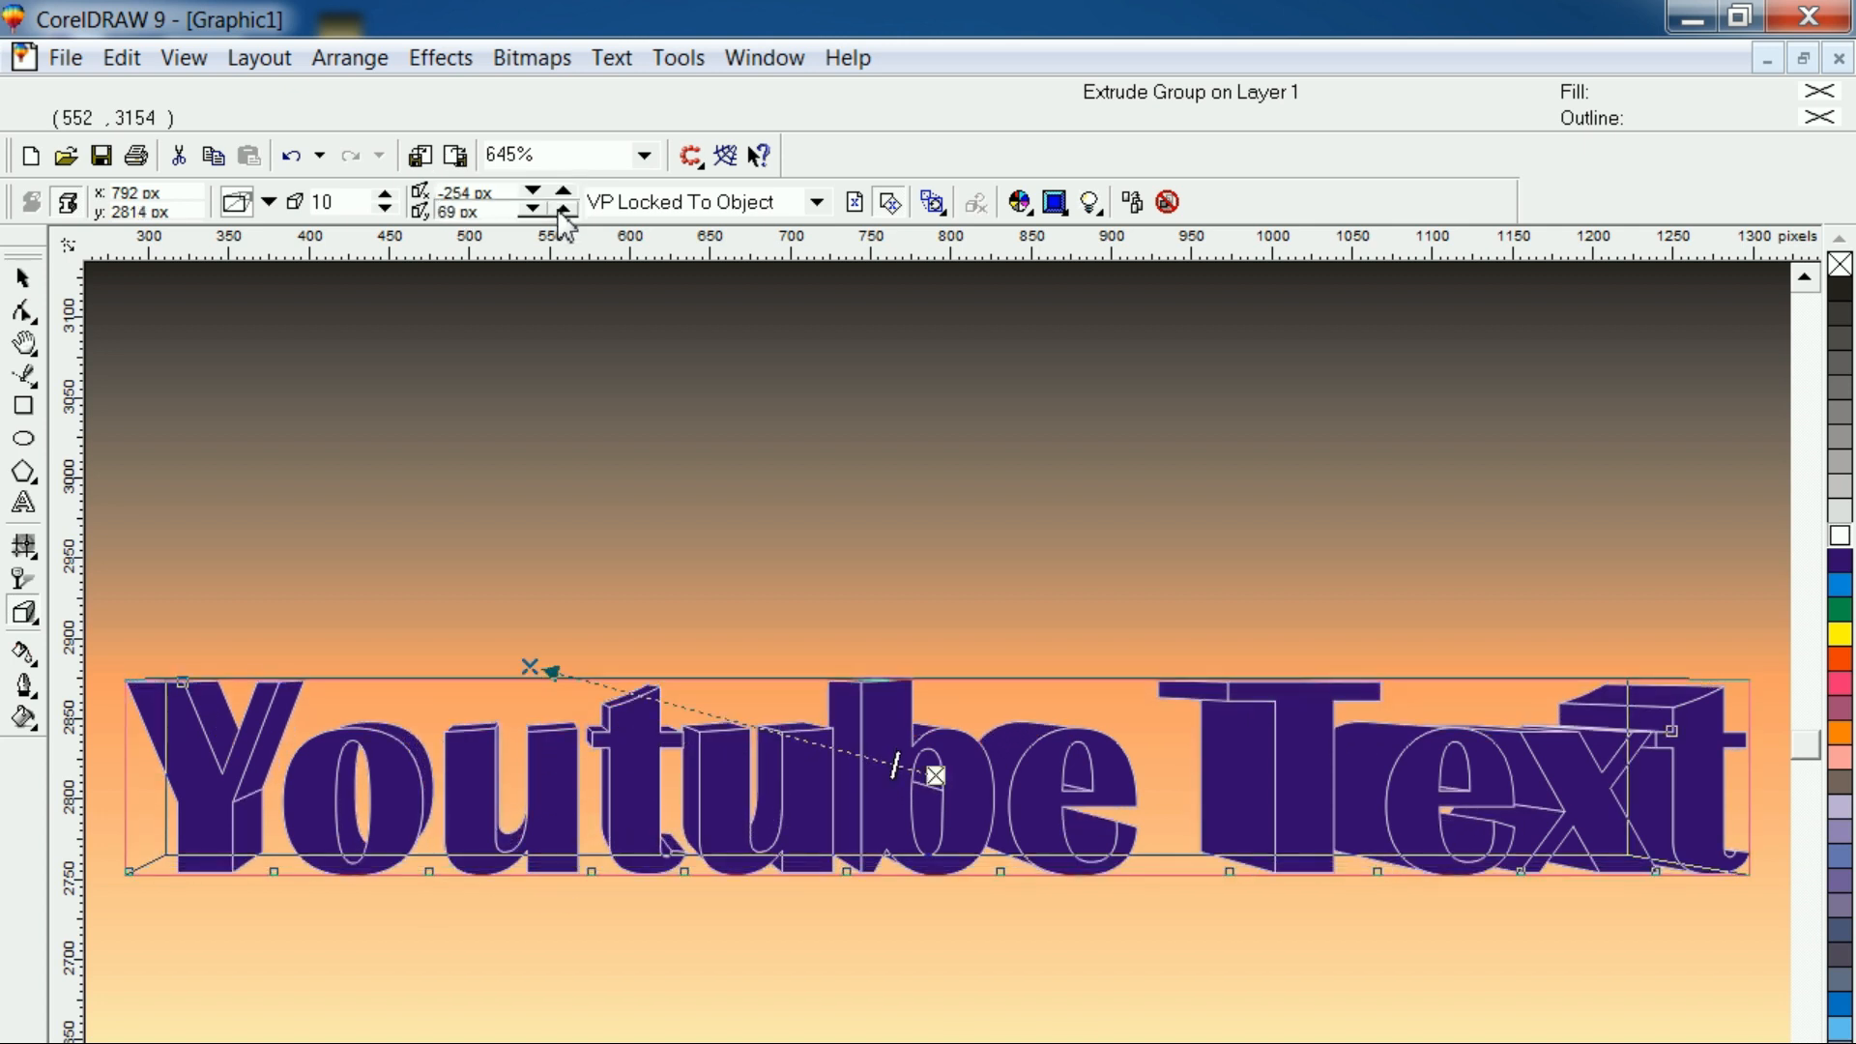
pyautogui.click(562, 209)
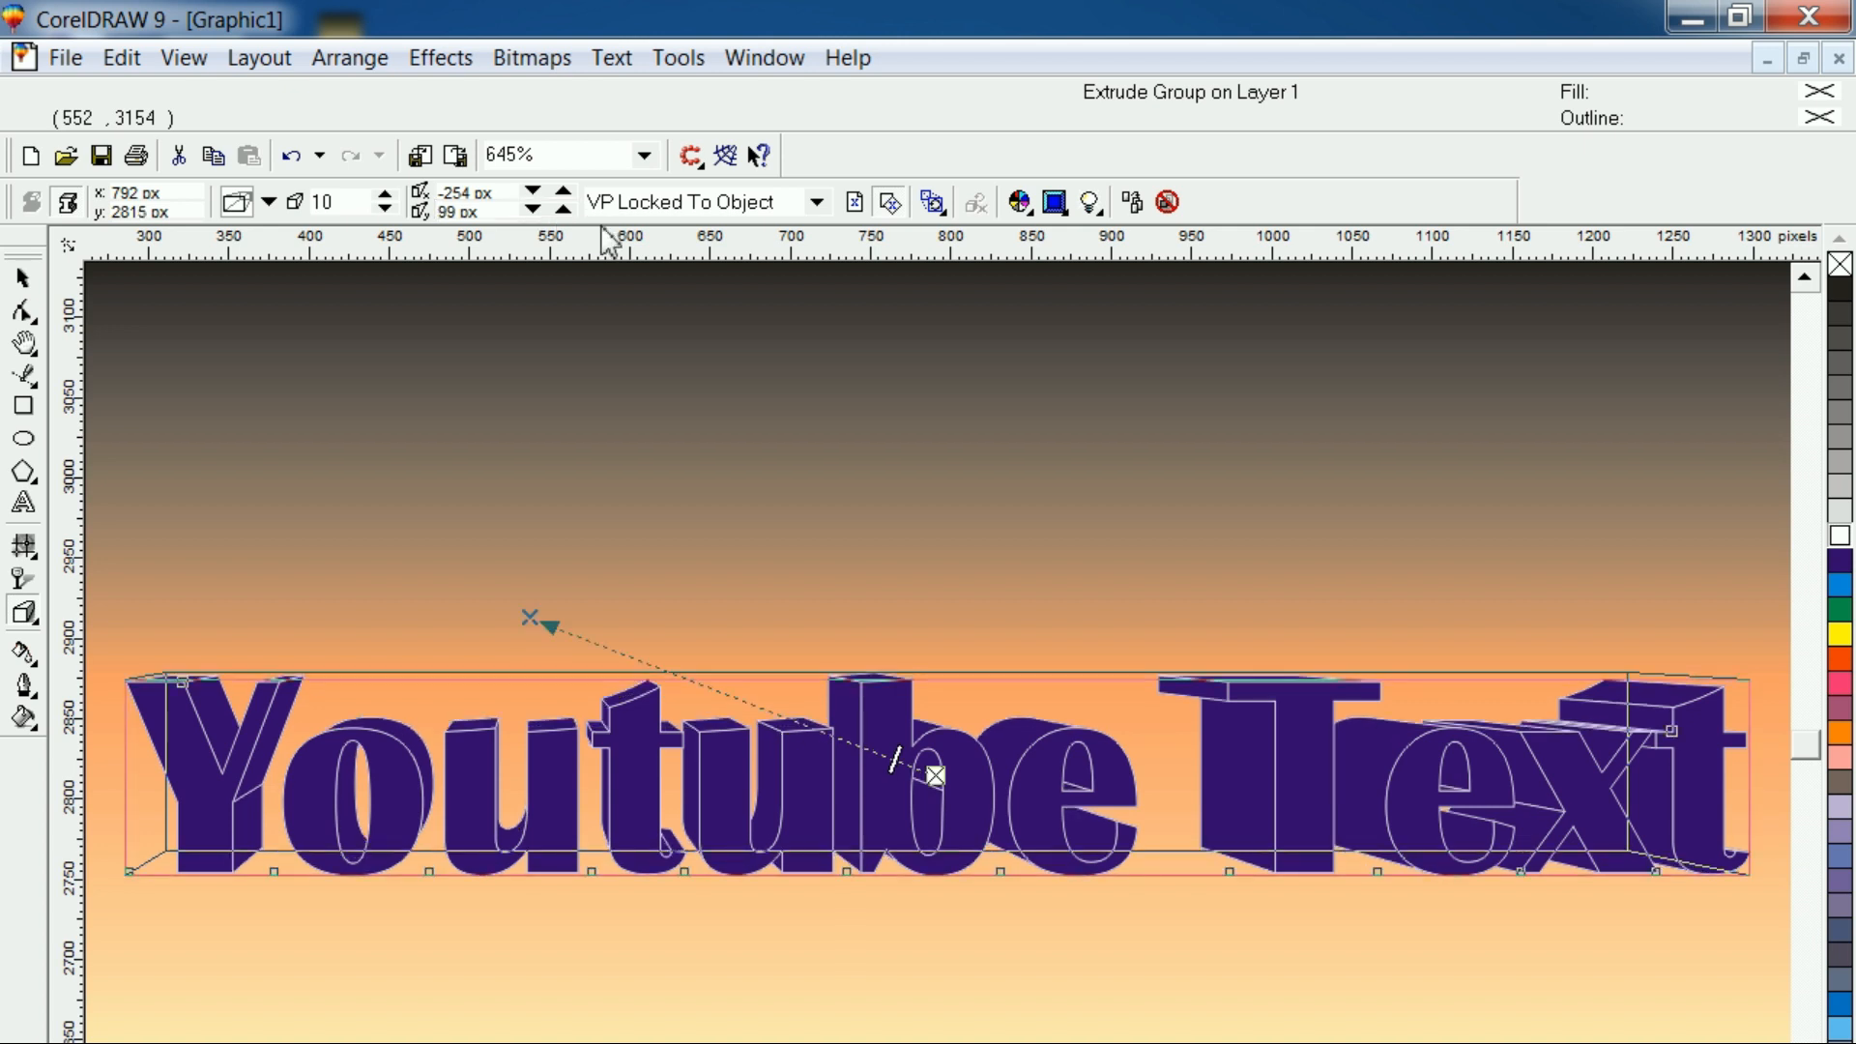
# Try an orange fill on the extruded text and replace it with bright blue
pyautogui.click(1842, 739)
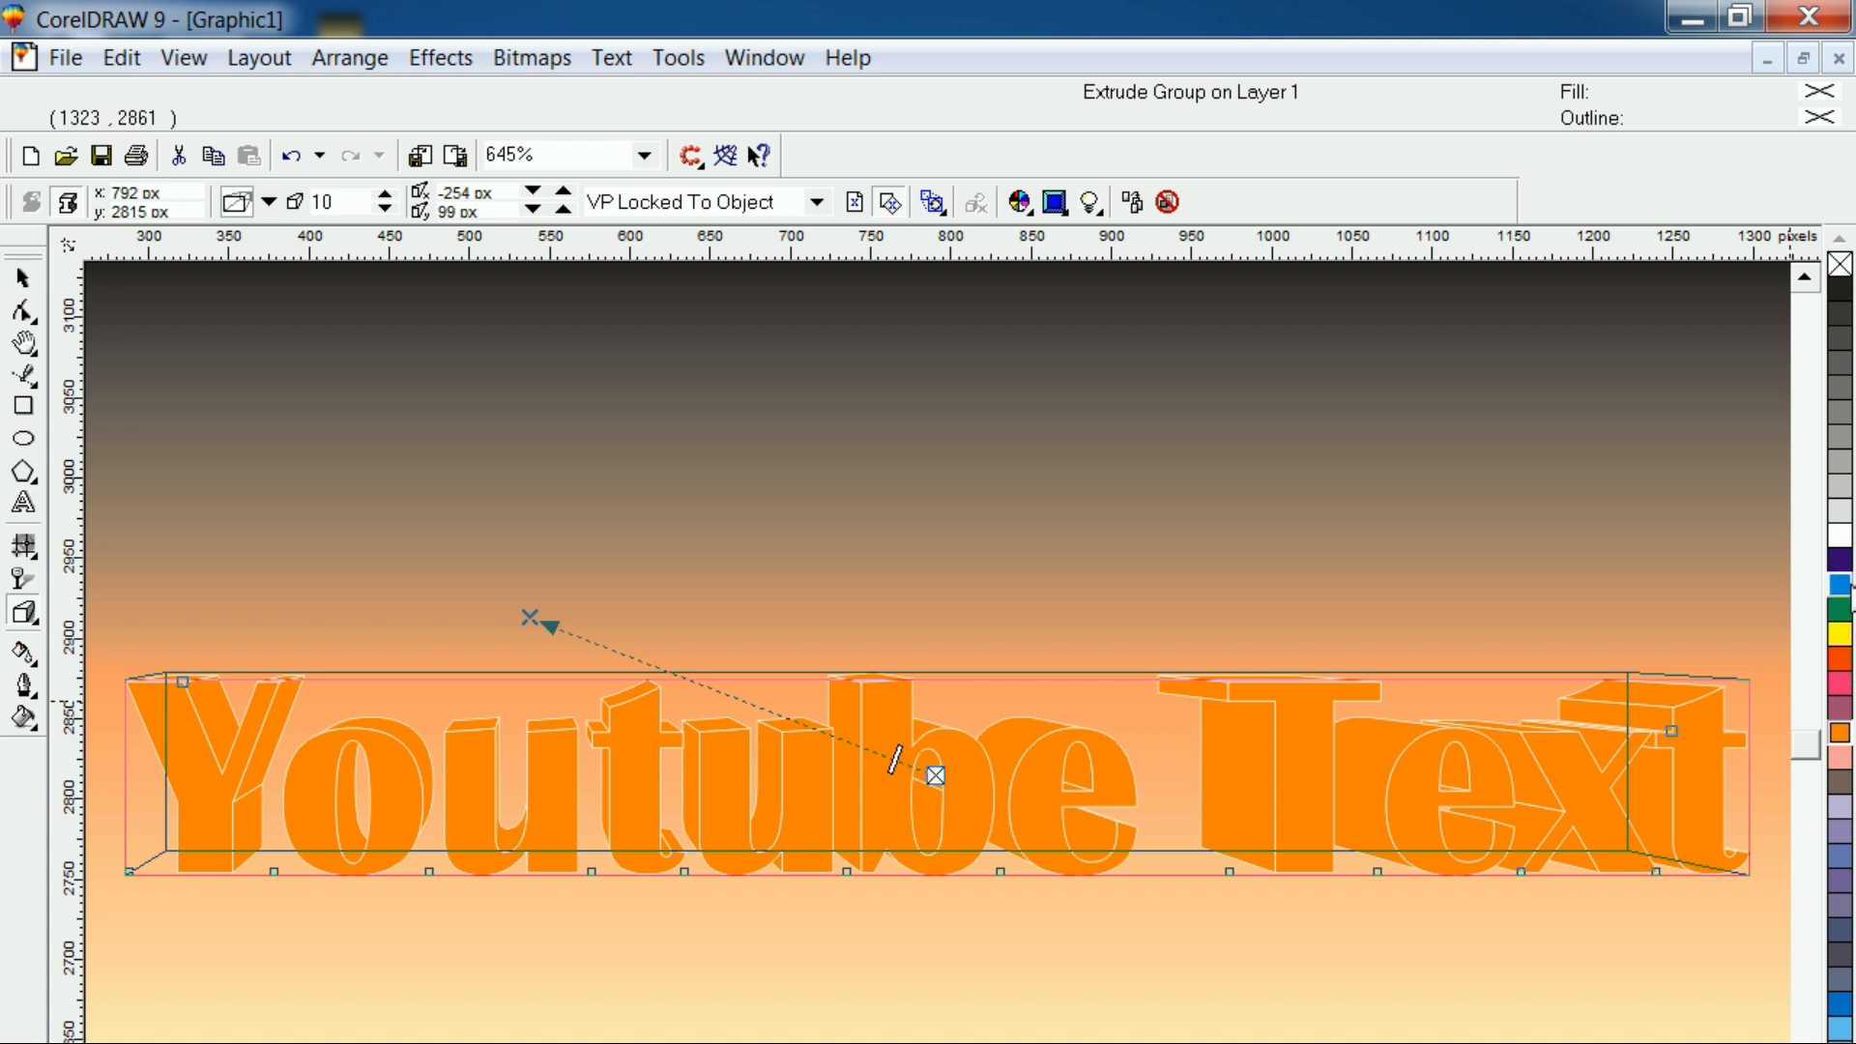
pyautogui.click(1846, 587)
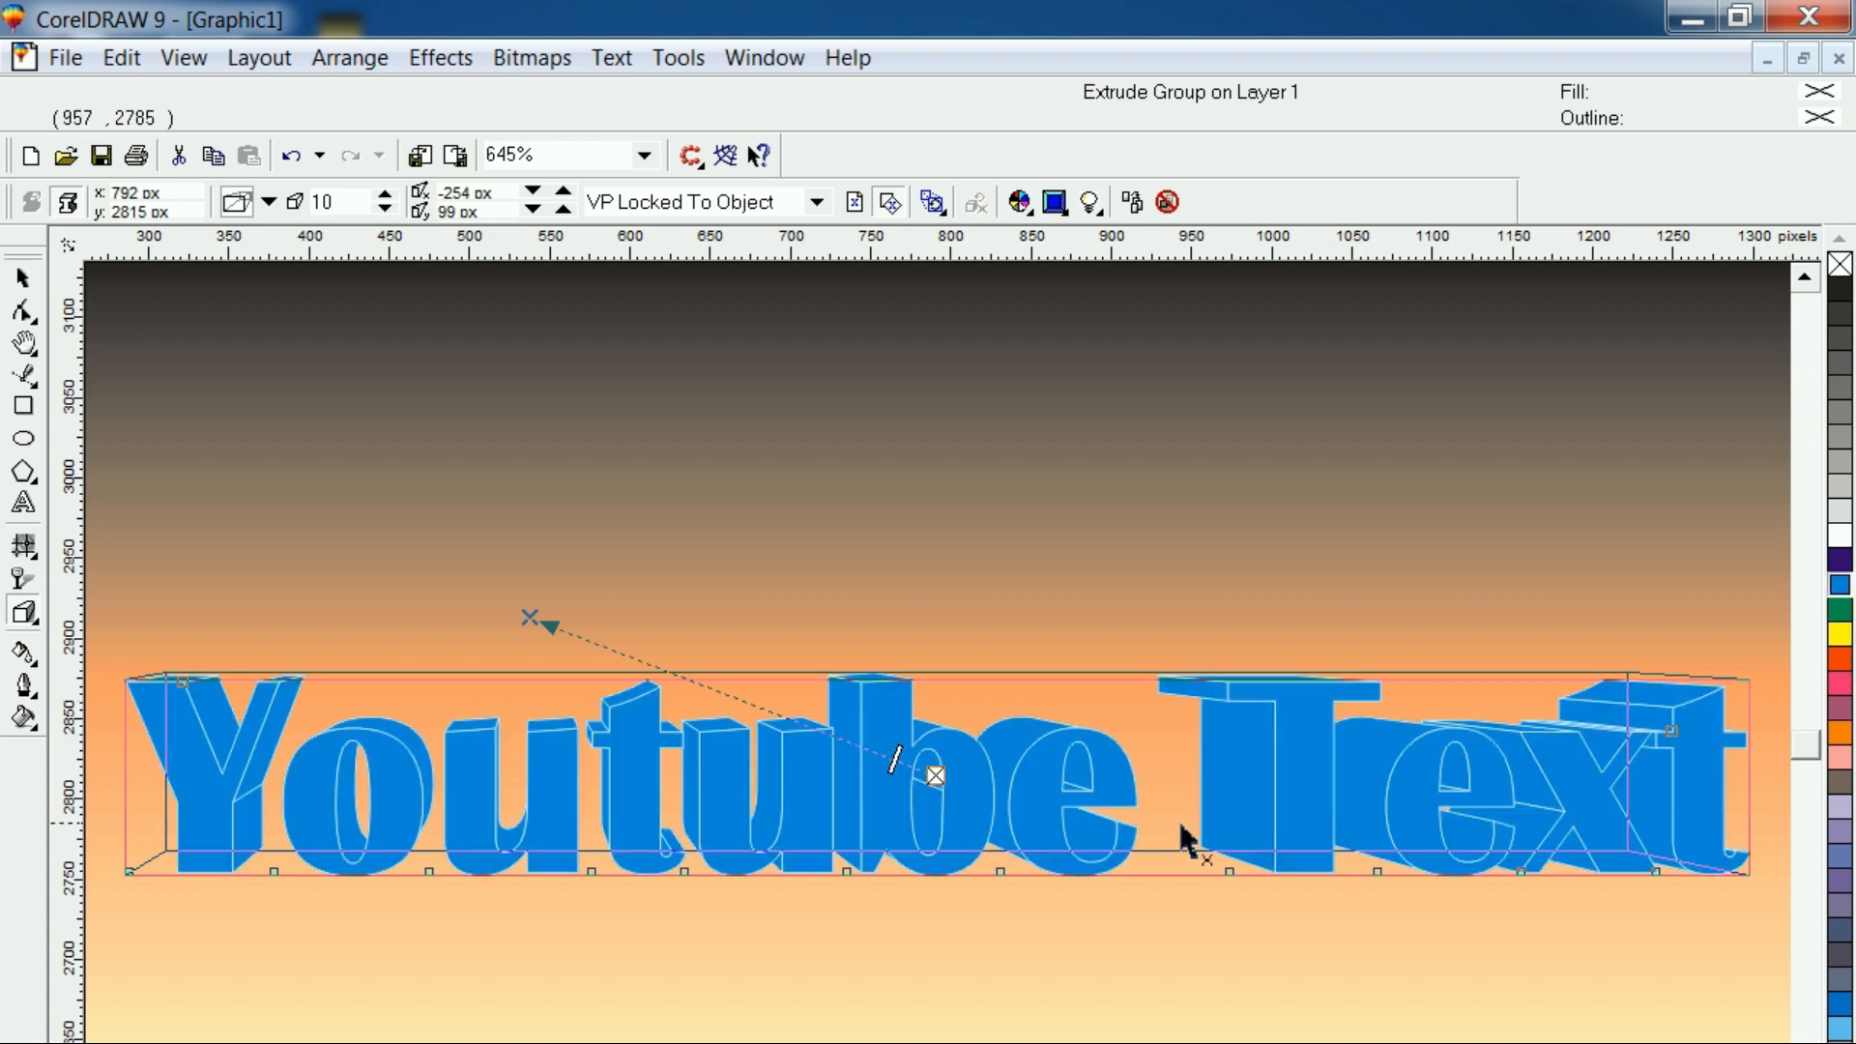
pyautogui.click(964, 947)
pyautogui.click(931, 855)
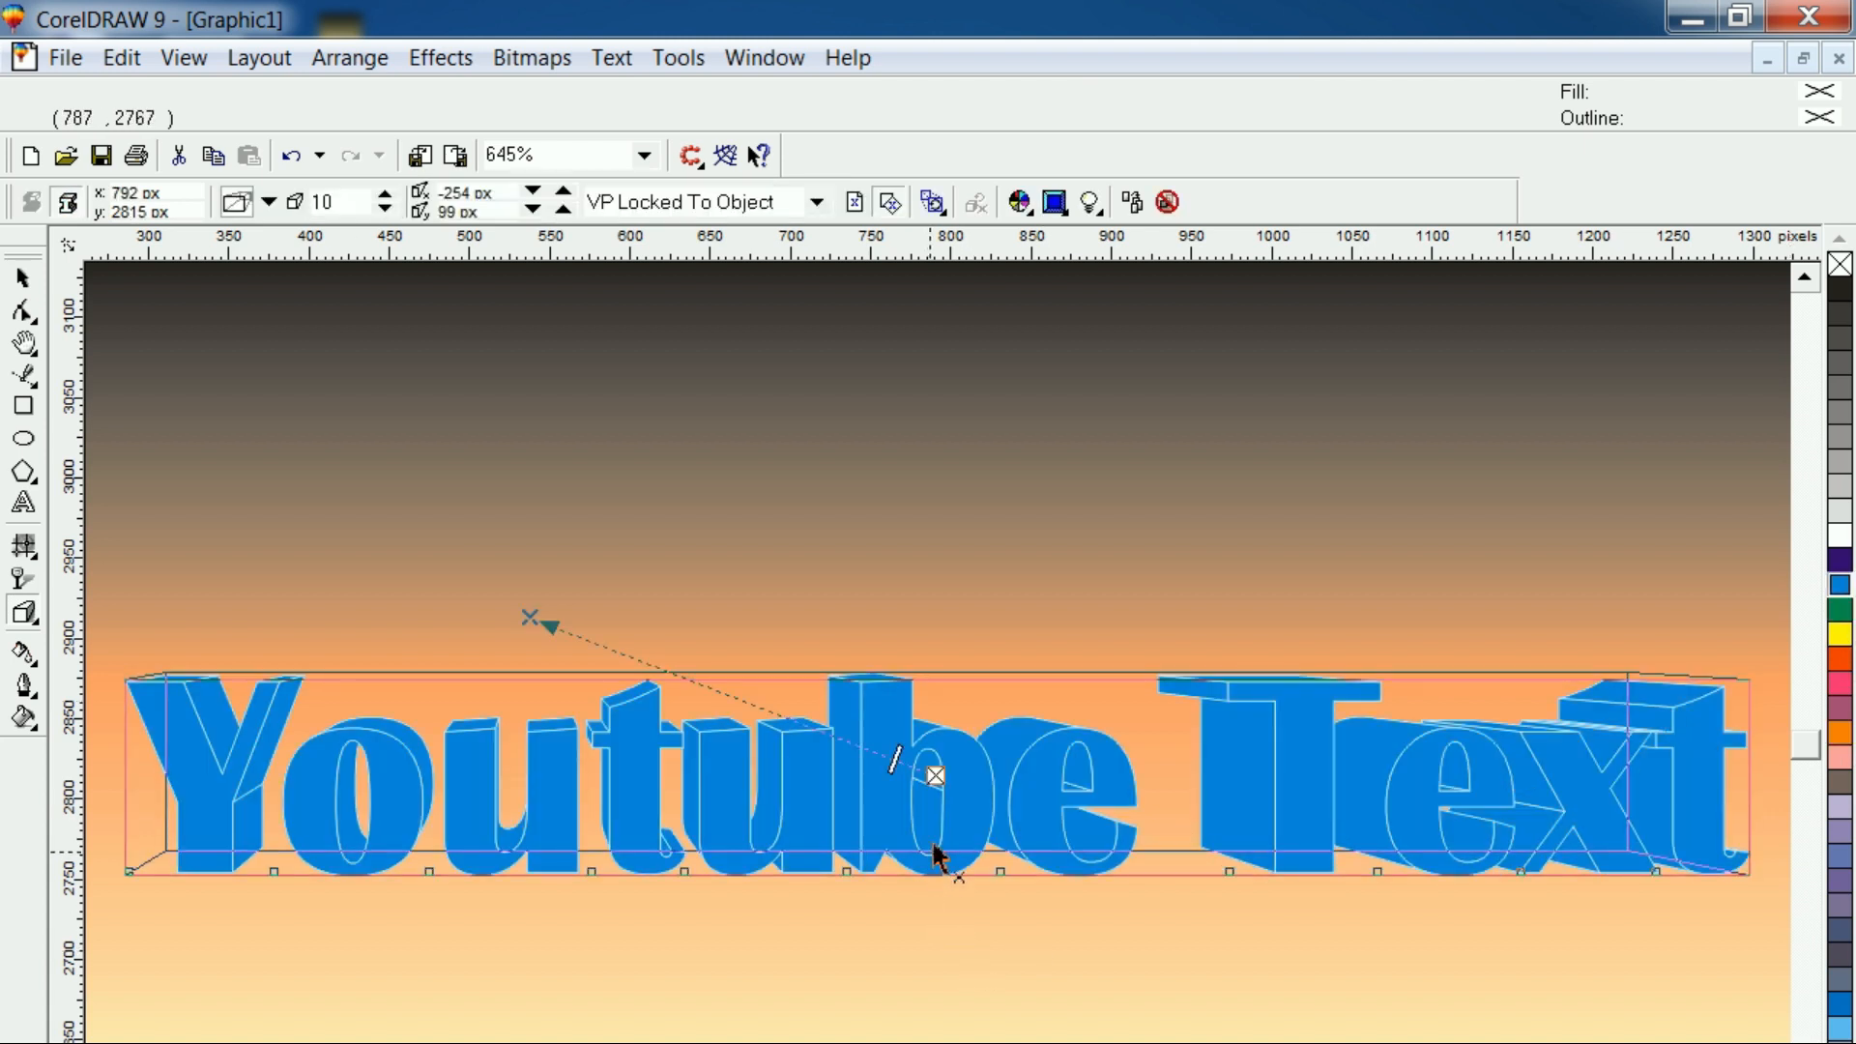
# Apply a bevel to the extruded text and set the bevel depth to 5 px
pyautogui.click(1063, 210)
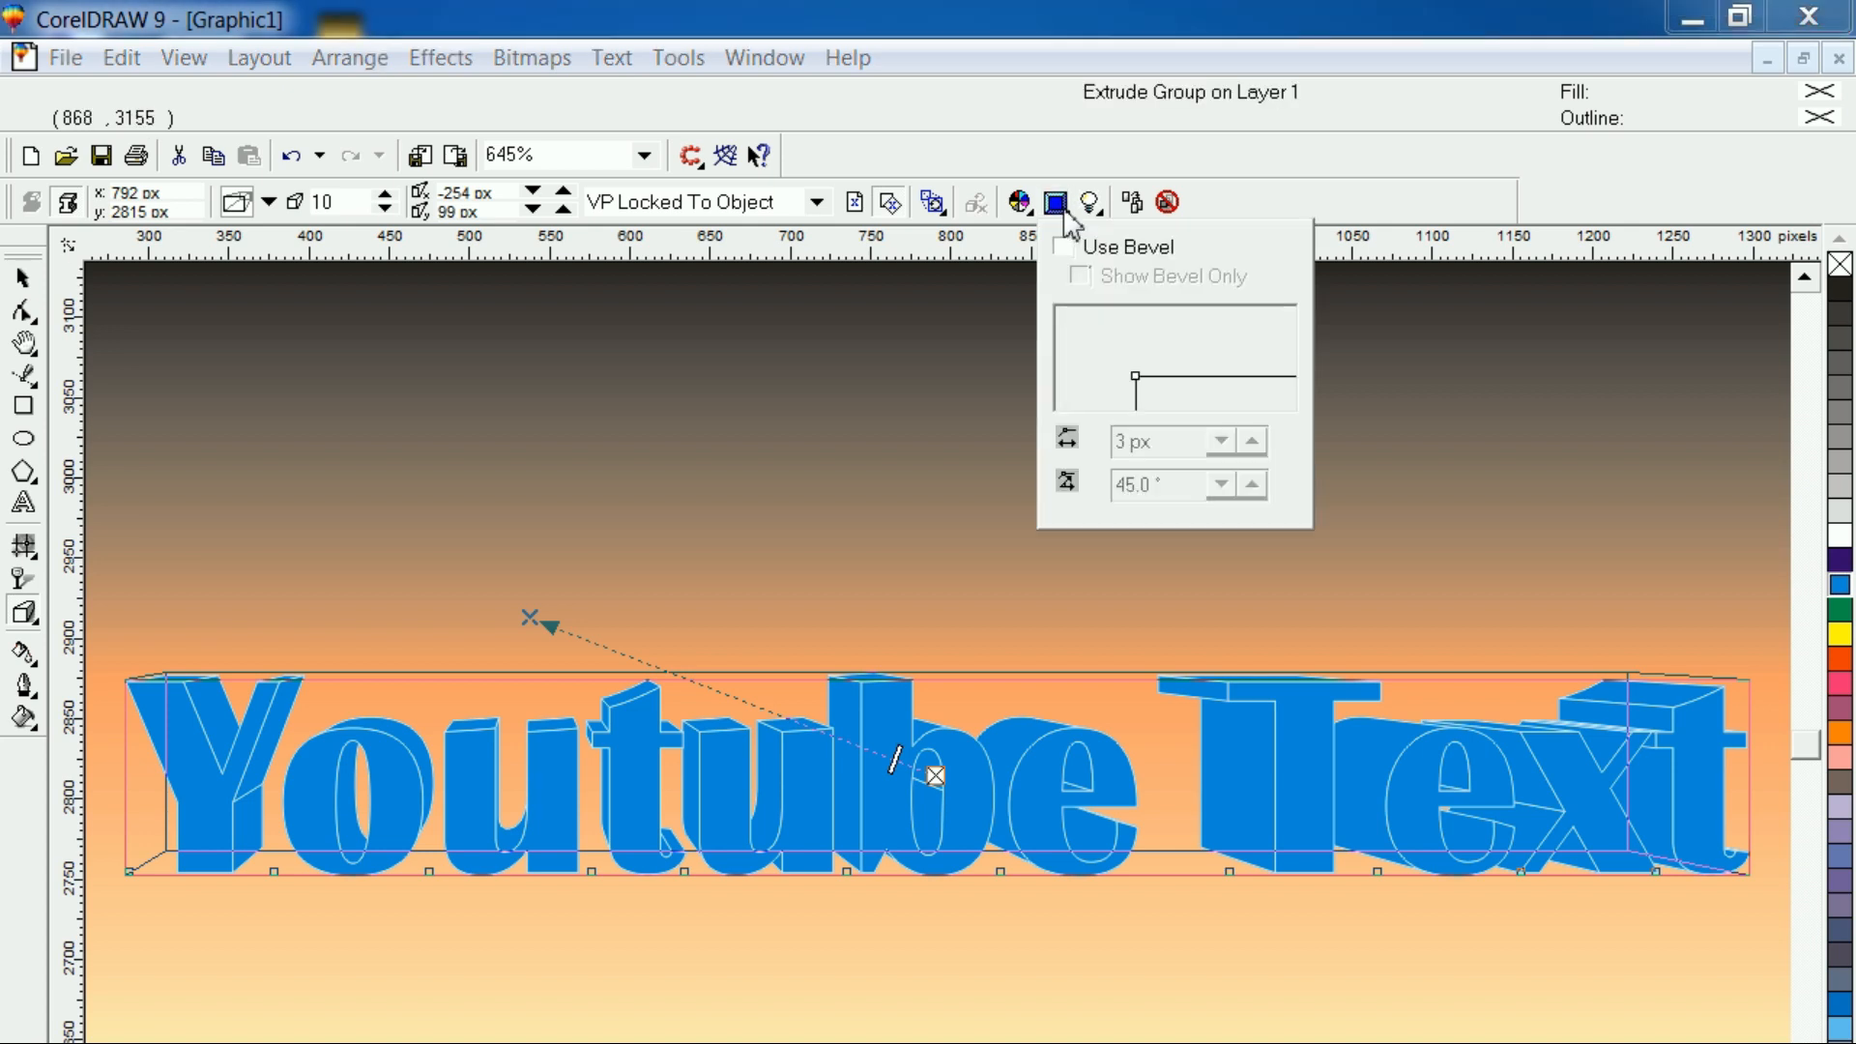
pyautogui.click(1062, 246)
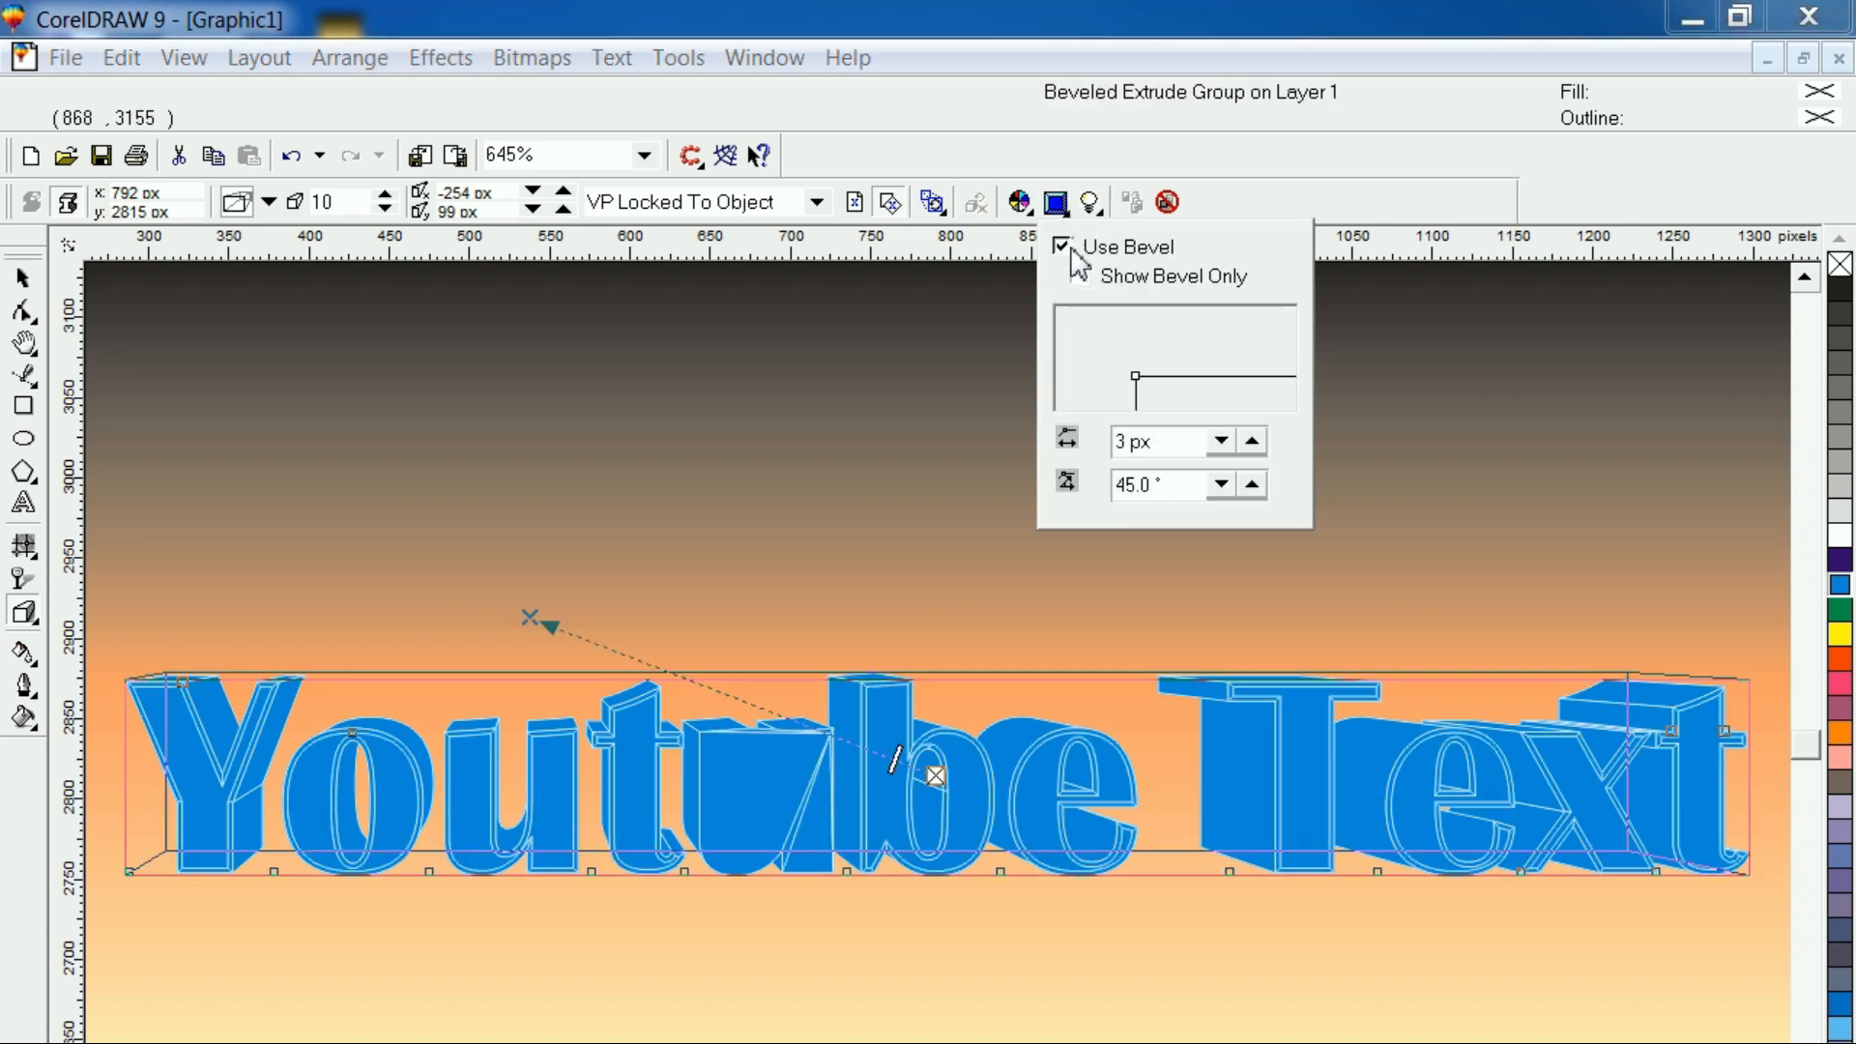
pyautogui.click(1218, 440)
pyautogui.click(1217, 438)
pyautogui.click(1216, 437)
pyautogui.click(1251, 441)
pyautogui.click(1252, 441)
pyautogui.click(1251, 441)
pyautogui.click(1251, 441)
pyautogui.click(1252, 441)
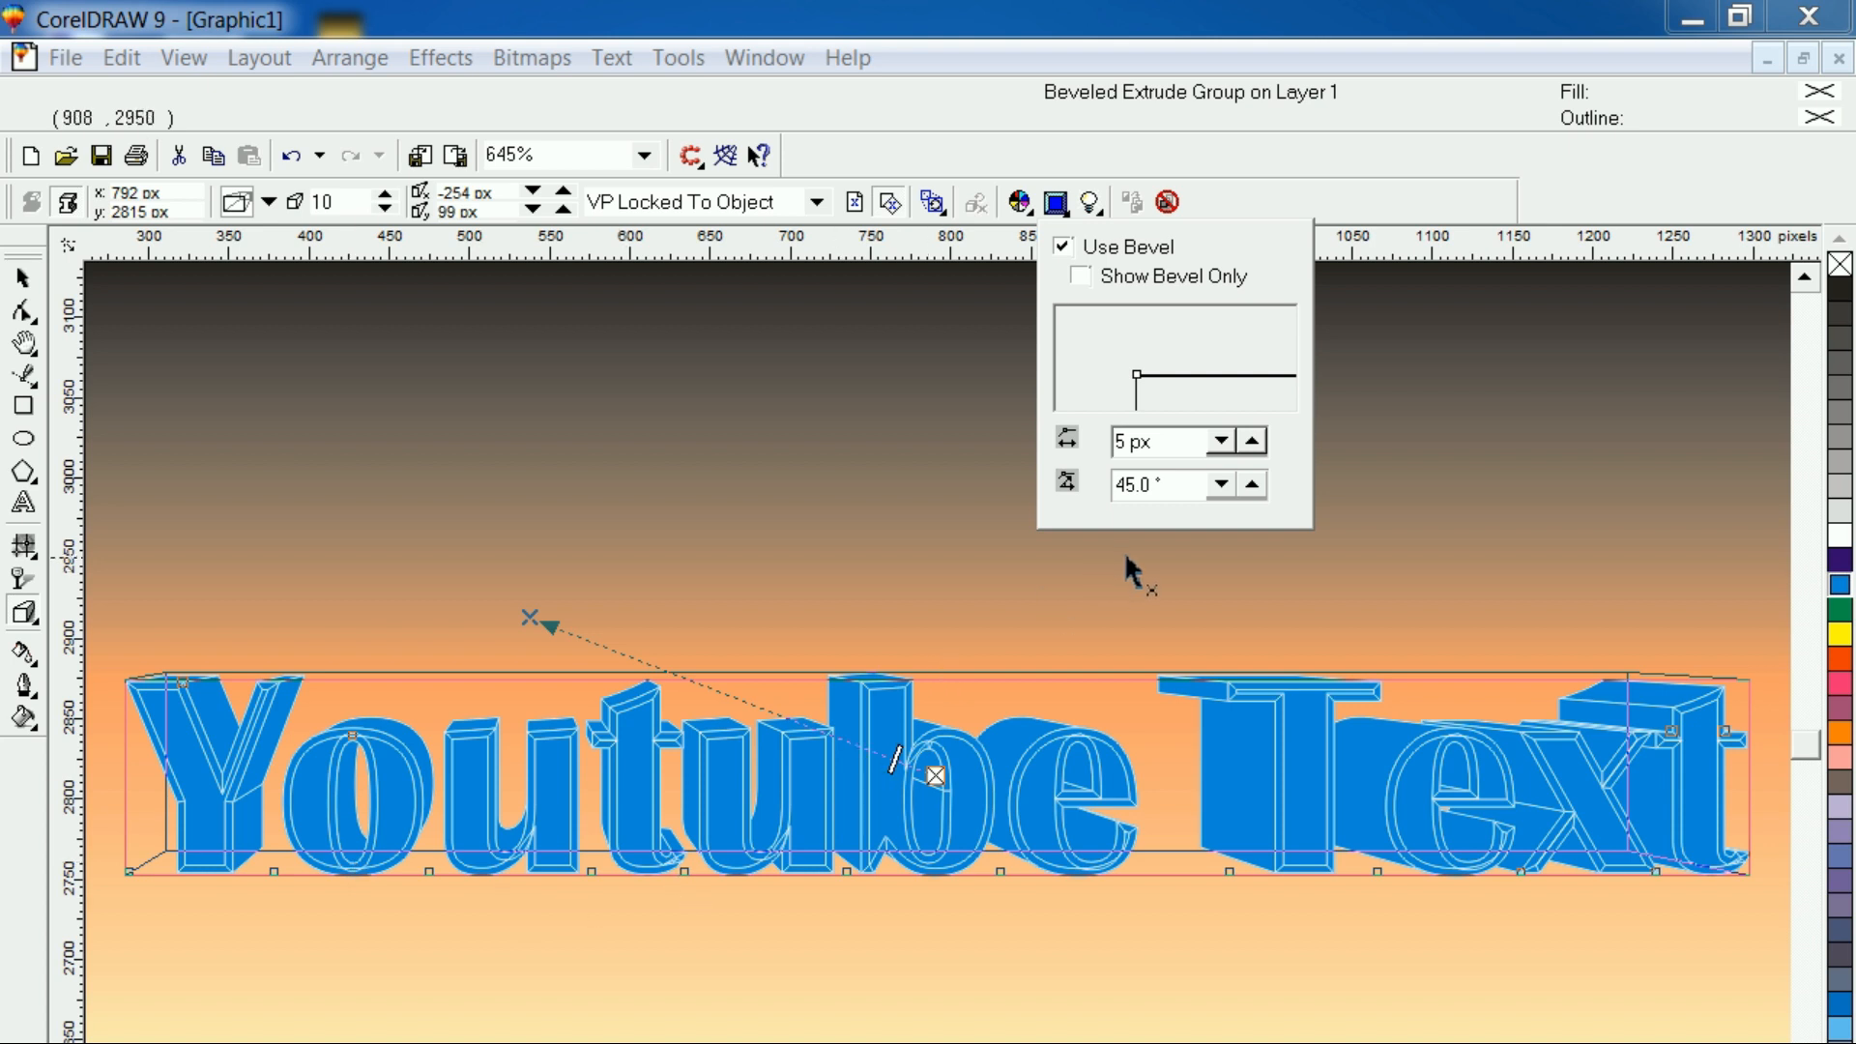
pyautogui.click(1221, 484)
pyautogui.click(1251, 483)
# Give the bevel its own color, separate from the extrusion fill, and make it pink
pyautogui.click(1023, 203)
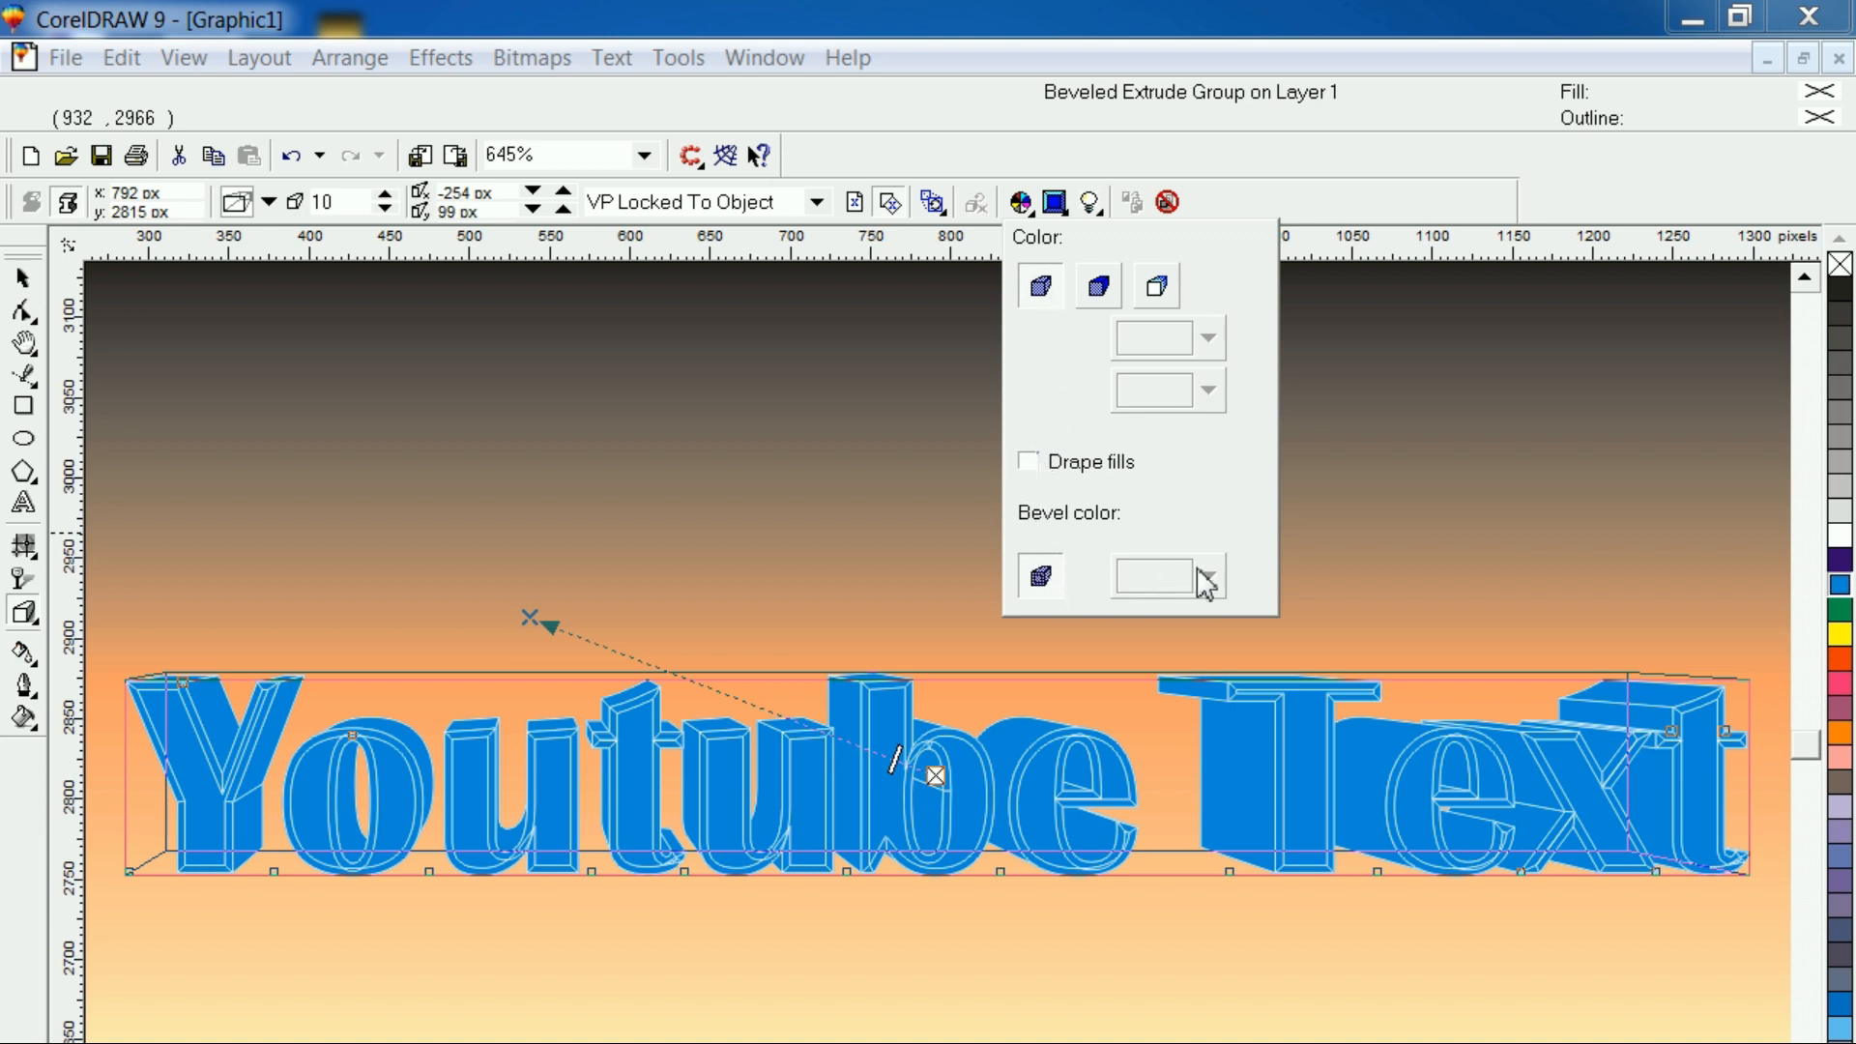
pyautogui.click(1039, 582)
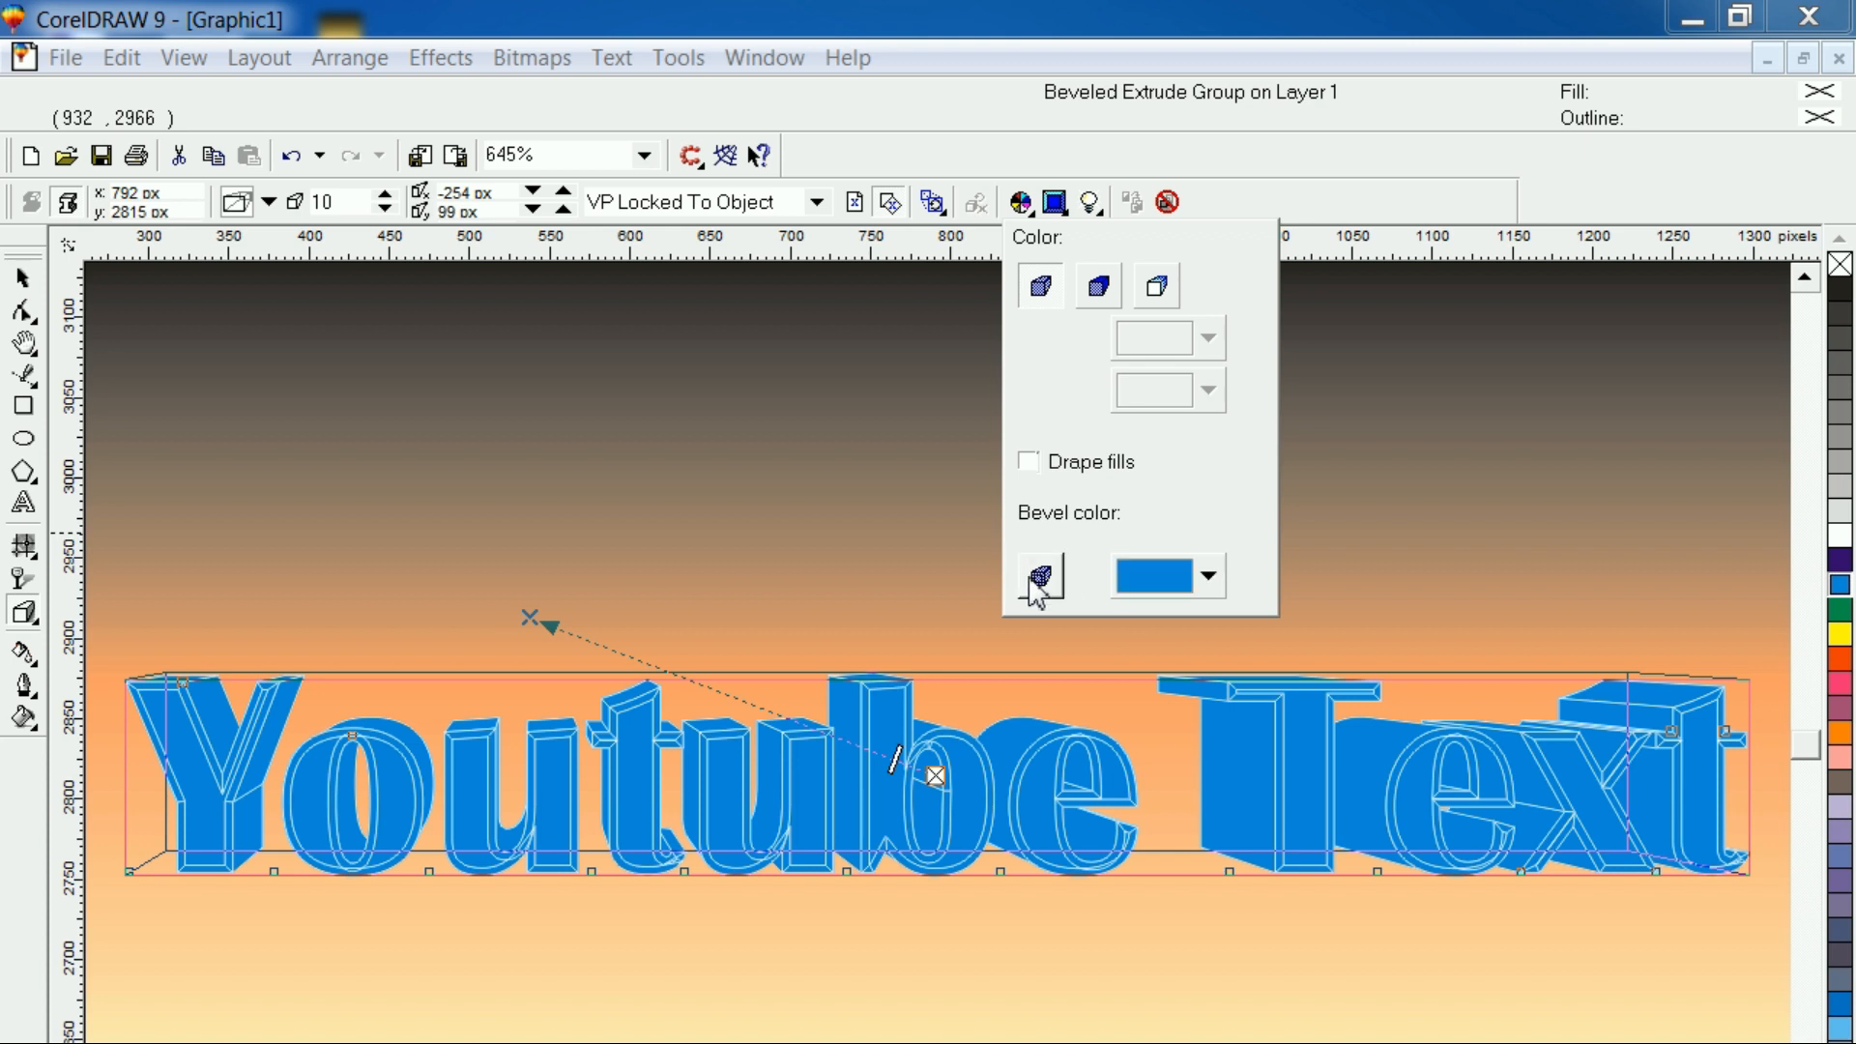
pyautogui.click(1210, 577)
pyautogui.click(1220, 615)
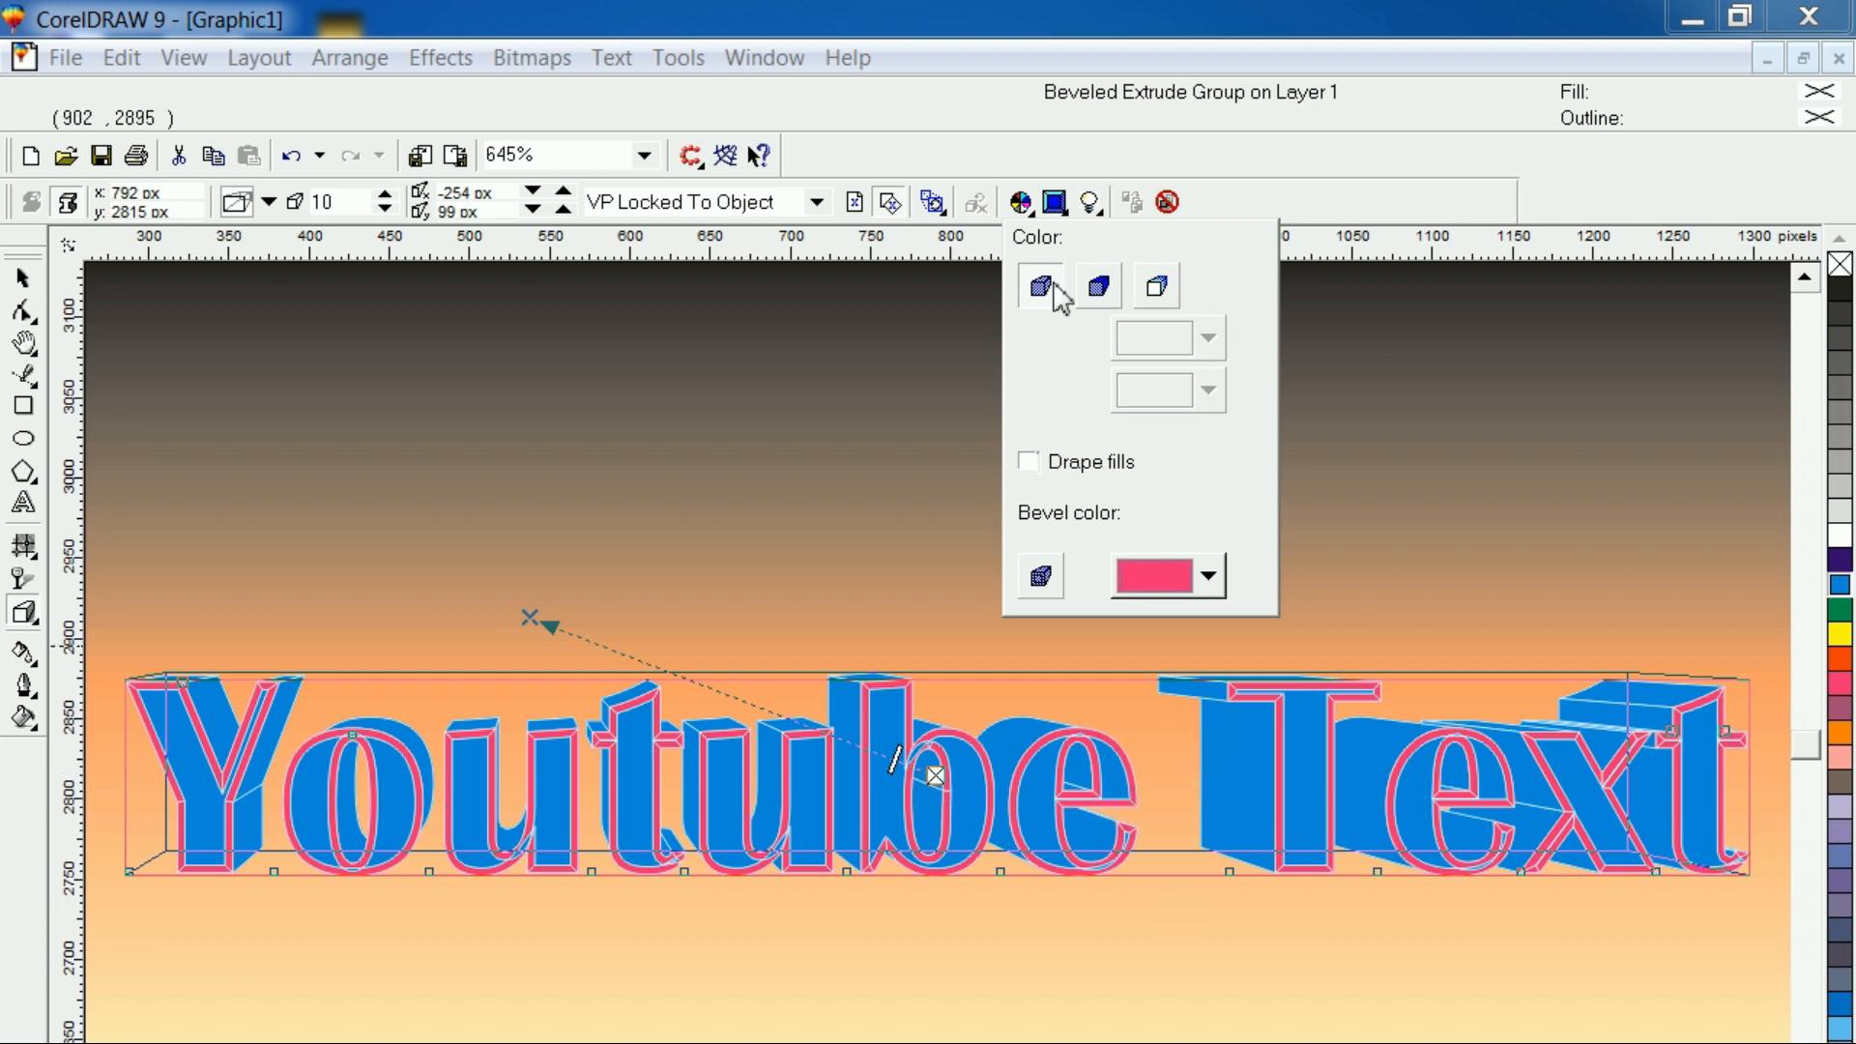
# Try a solid plum color on the extrusion's sides
pyautogui.click(1100, 287)
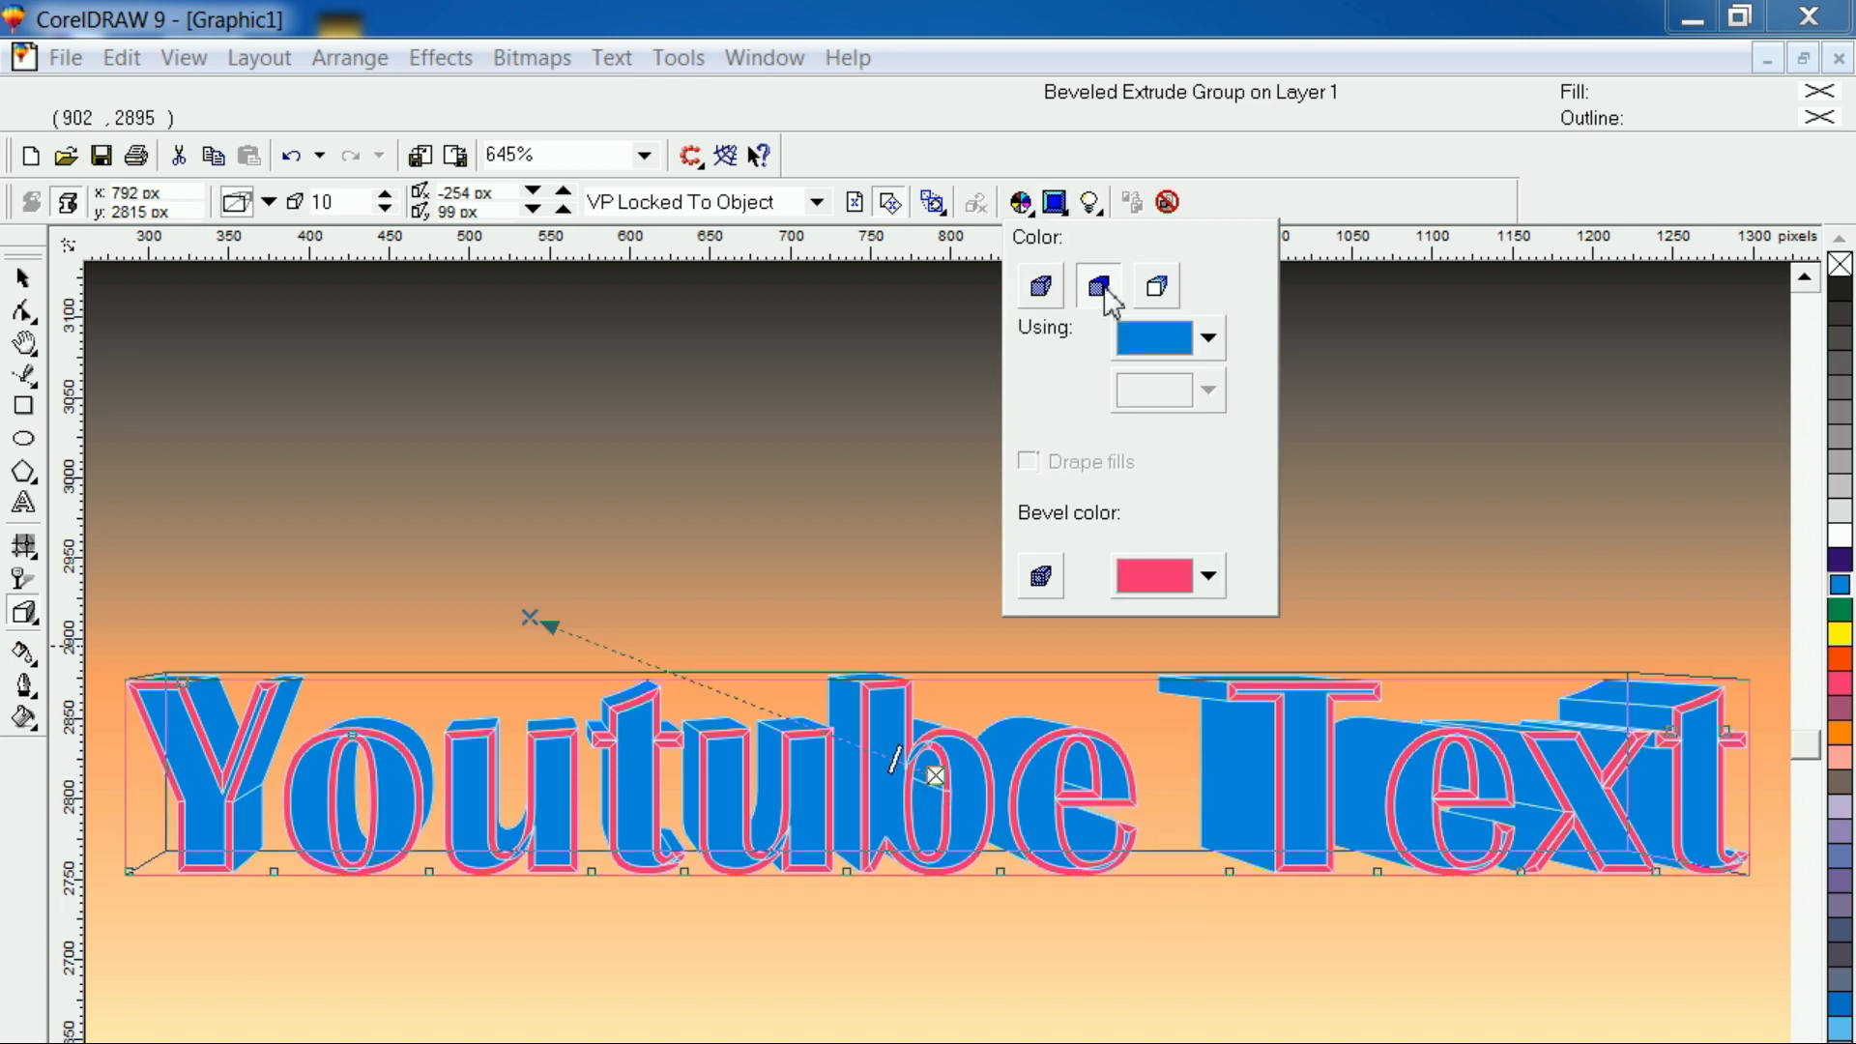
pyautogui.click(1208, 338)
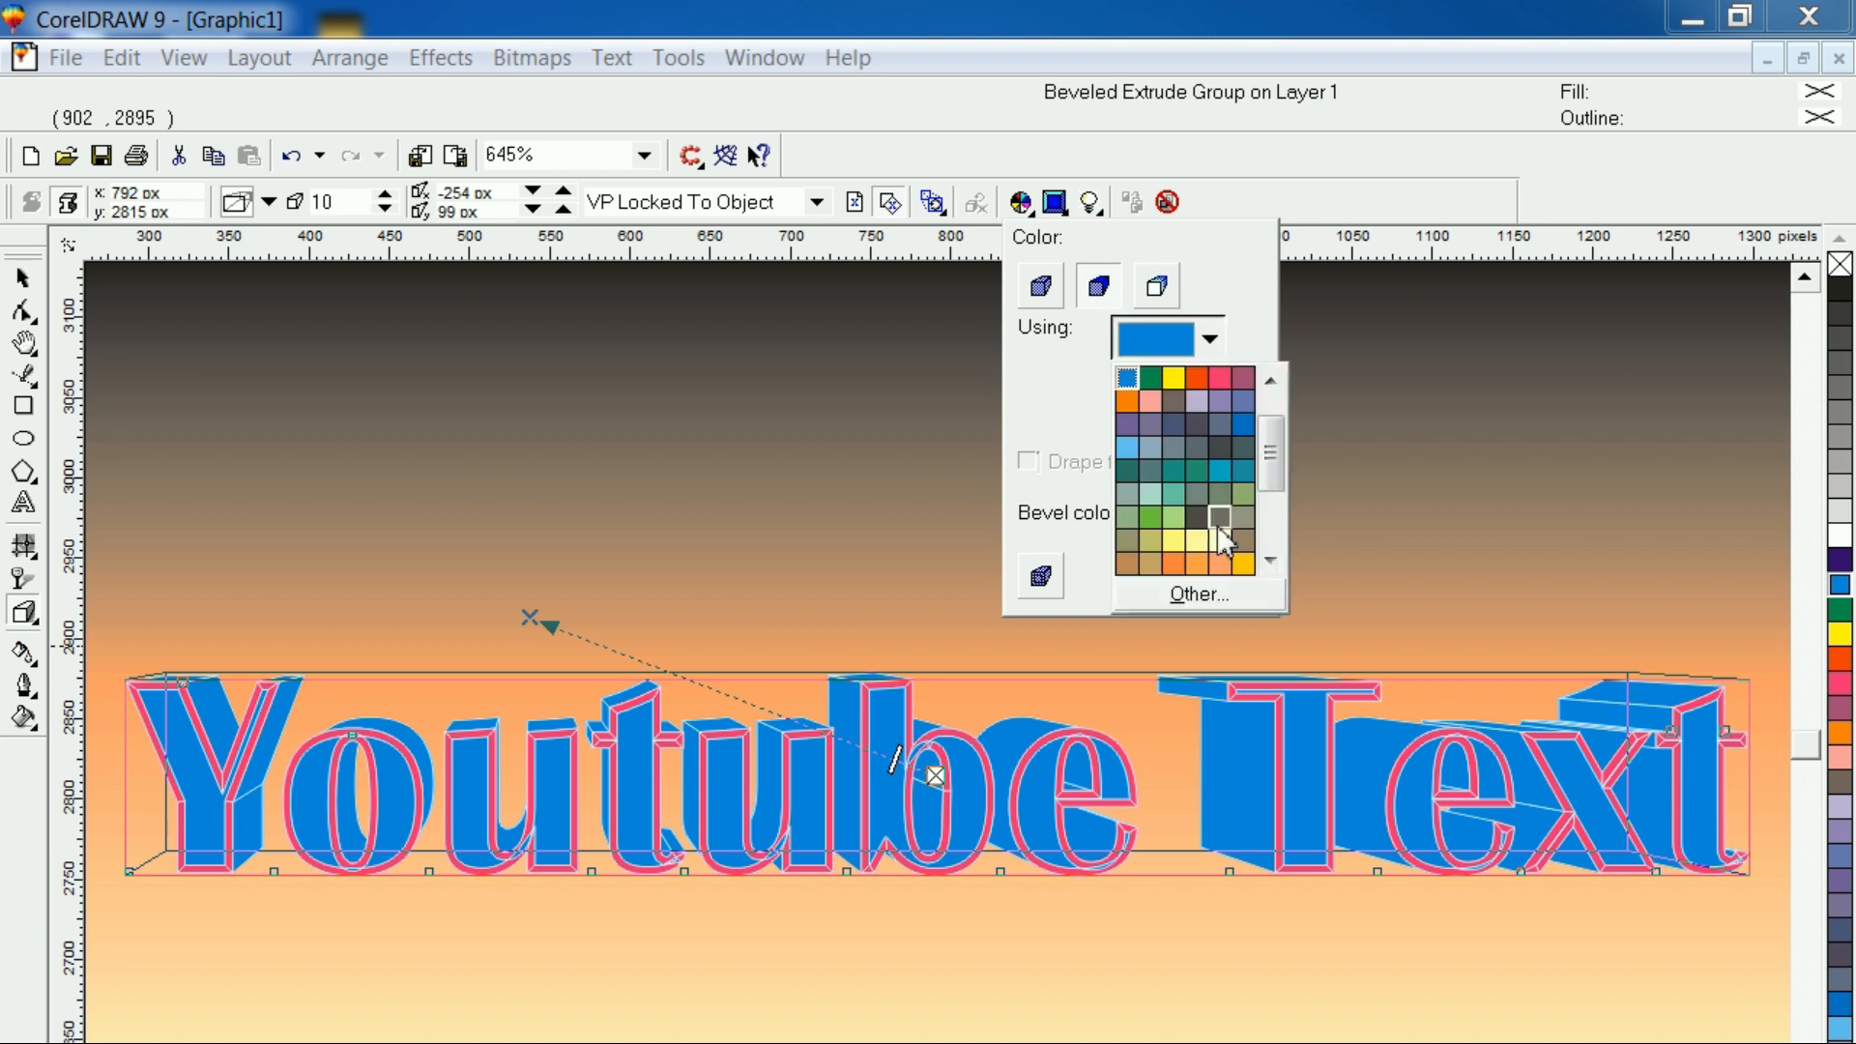
pyautogui.click(1245, 377)
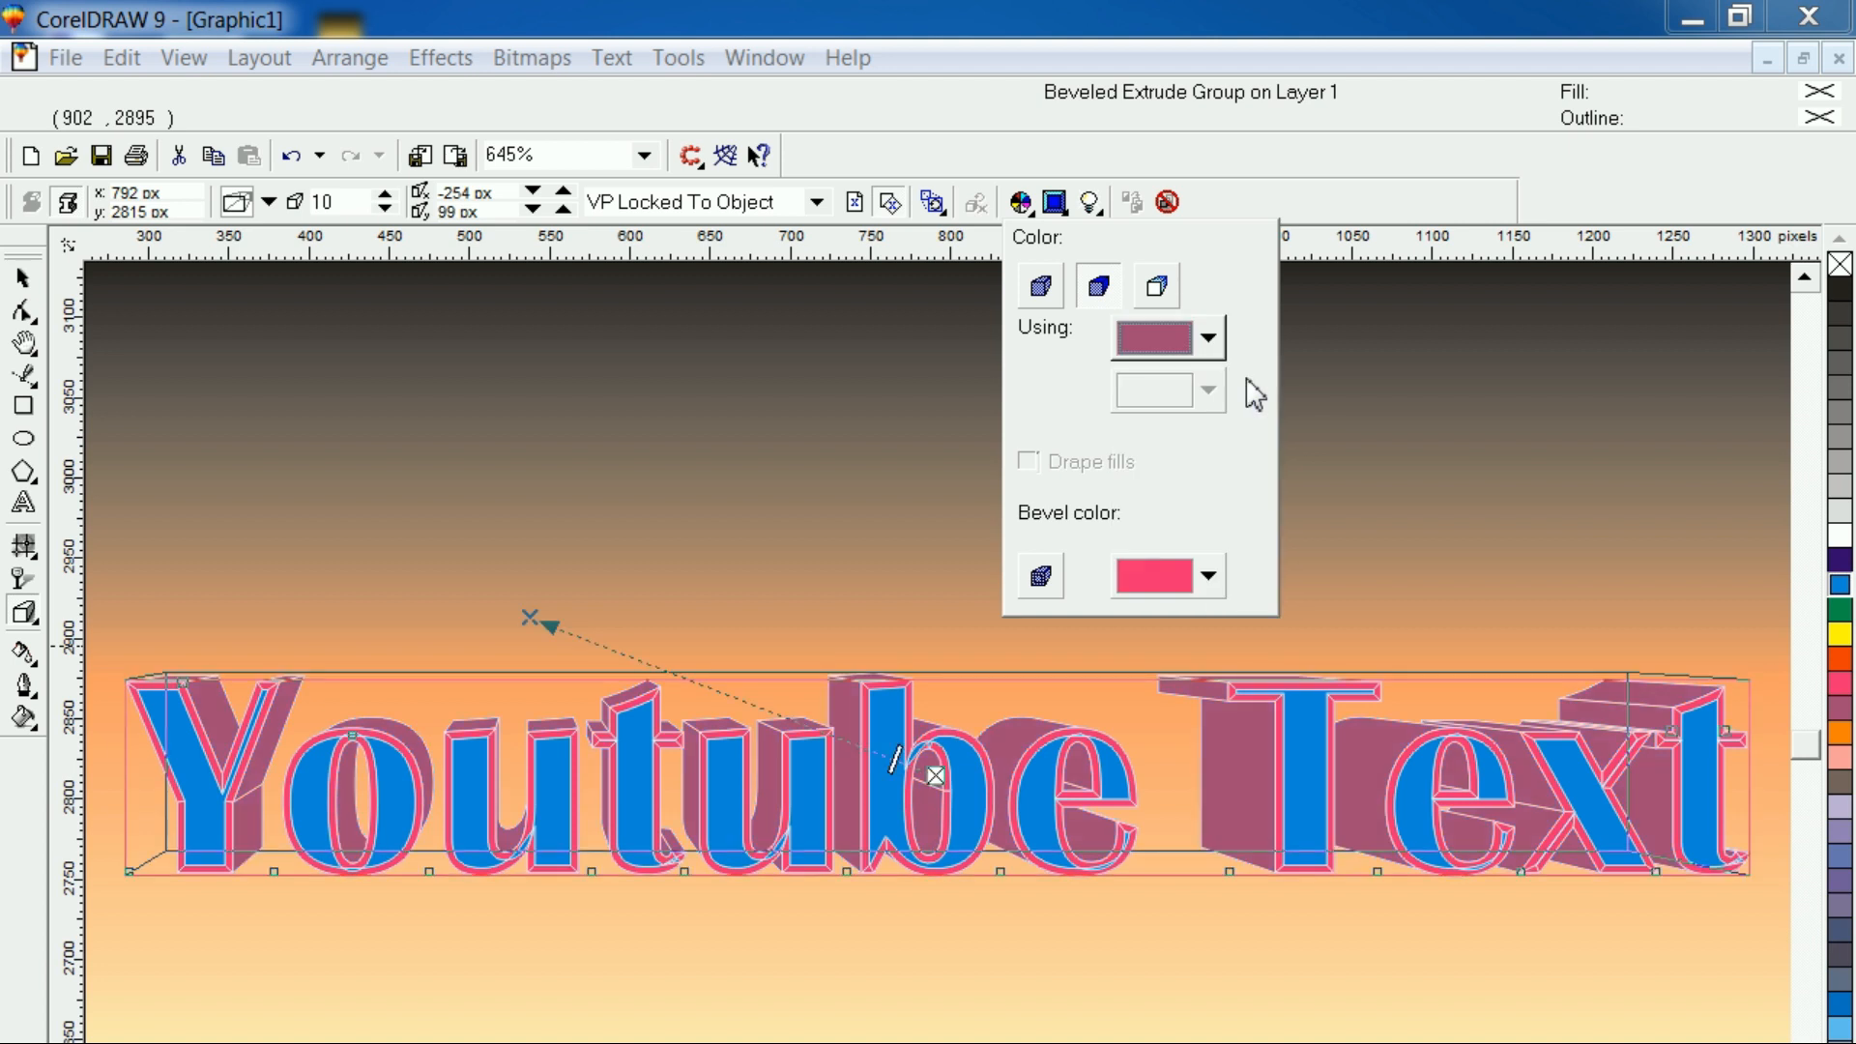
# Shade the extrusion's sides with a color blend from bright blue to white
pyautogui.click(1158, 288)
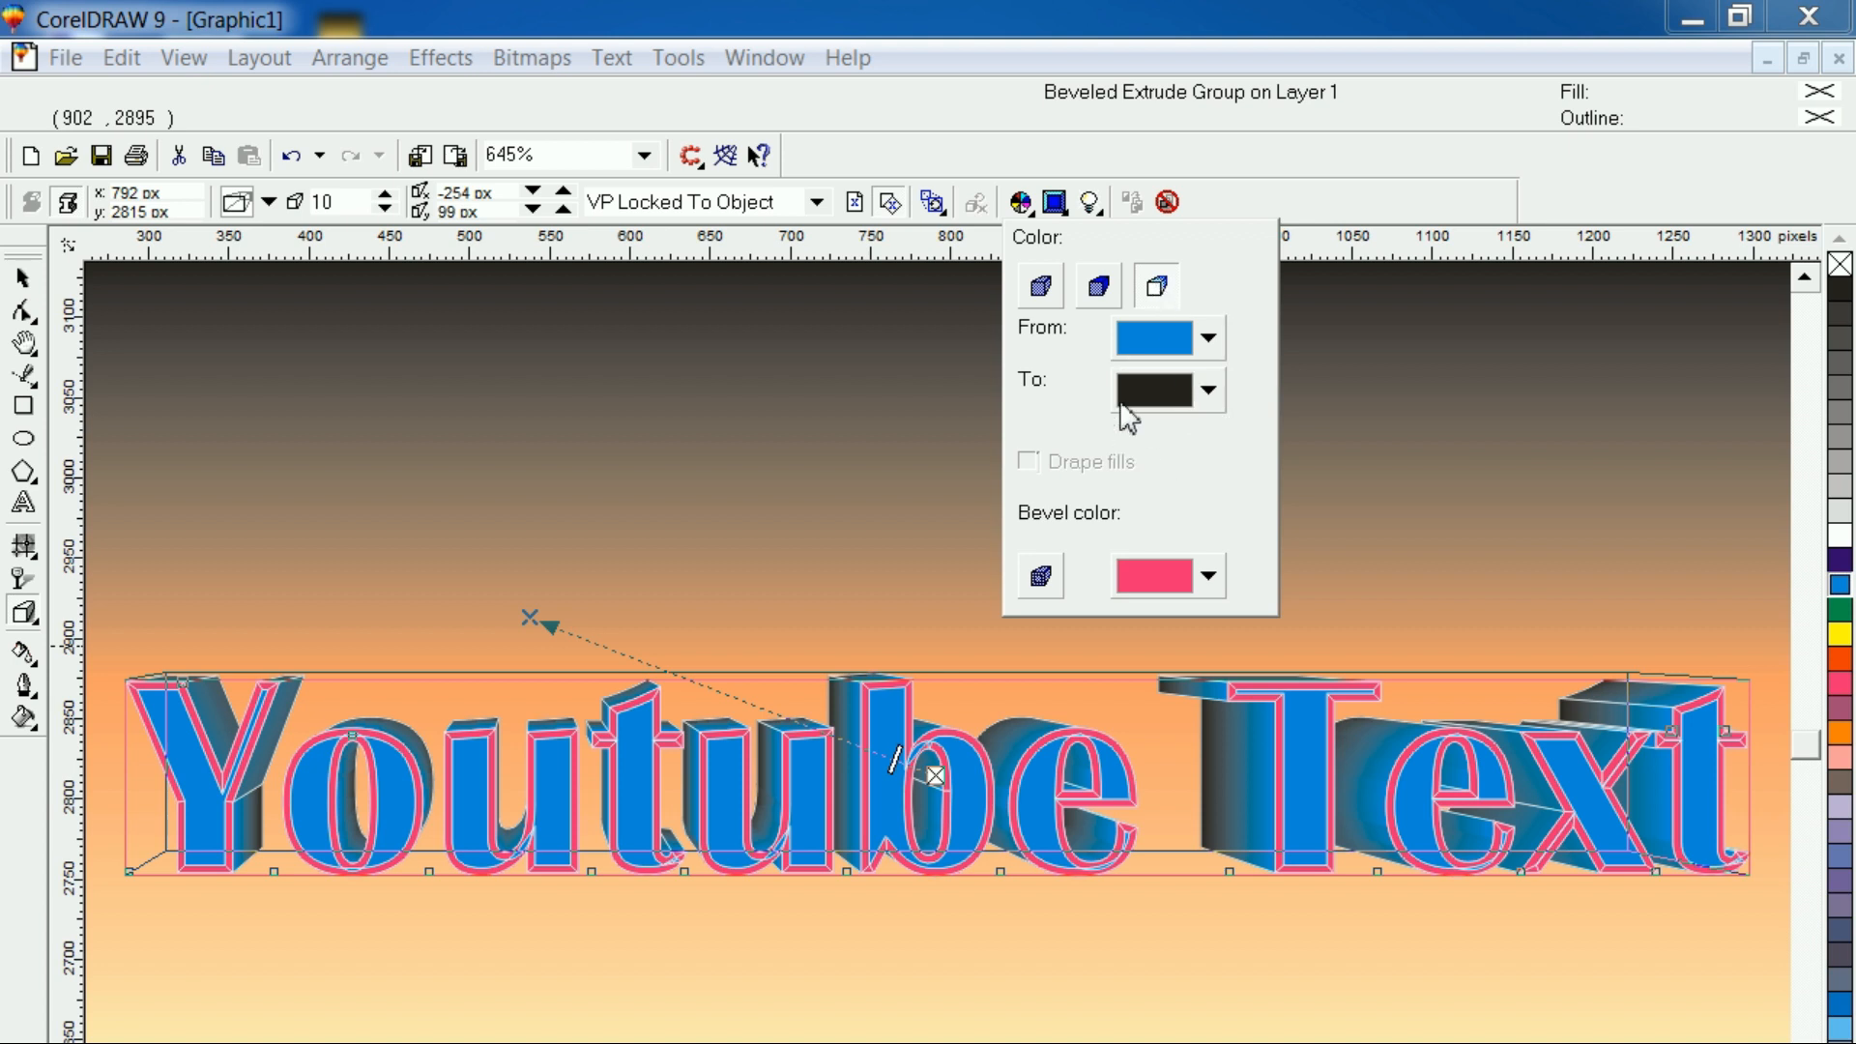
pyautogui.click(1208, 390)
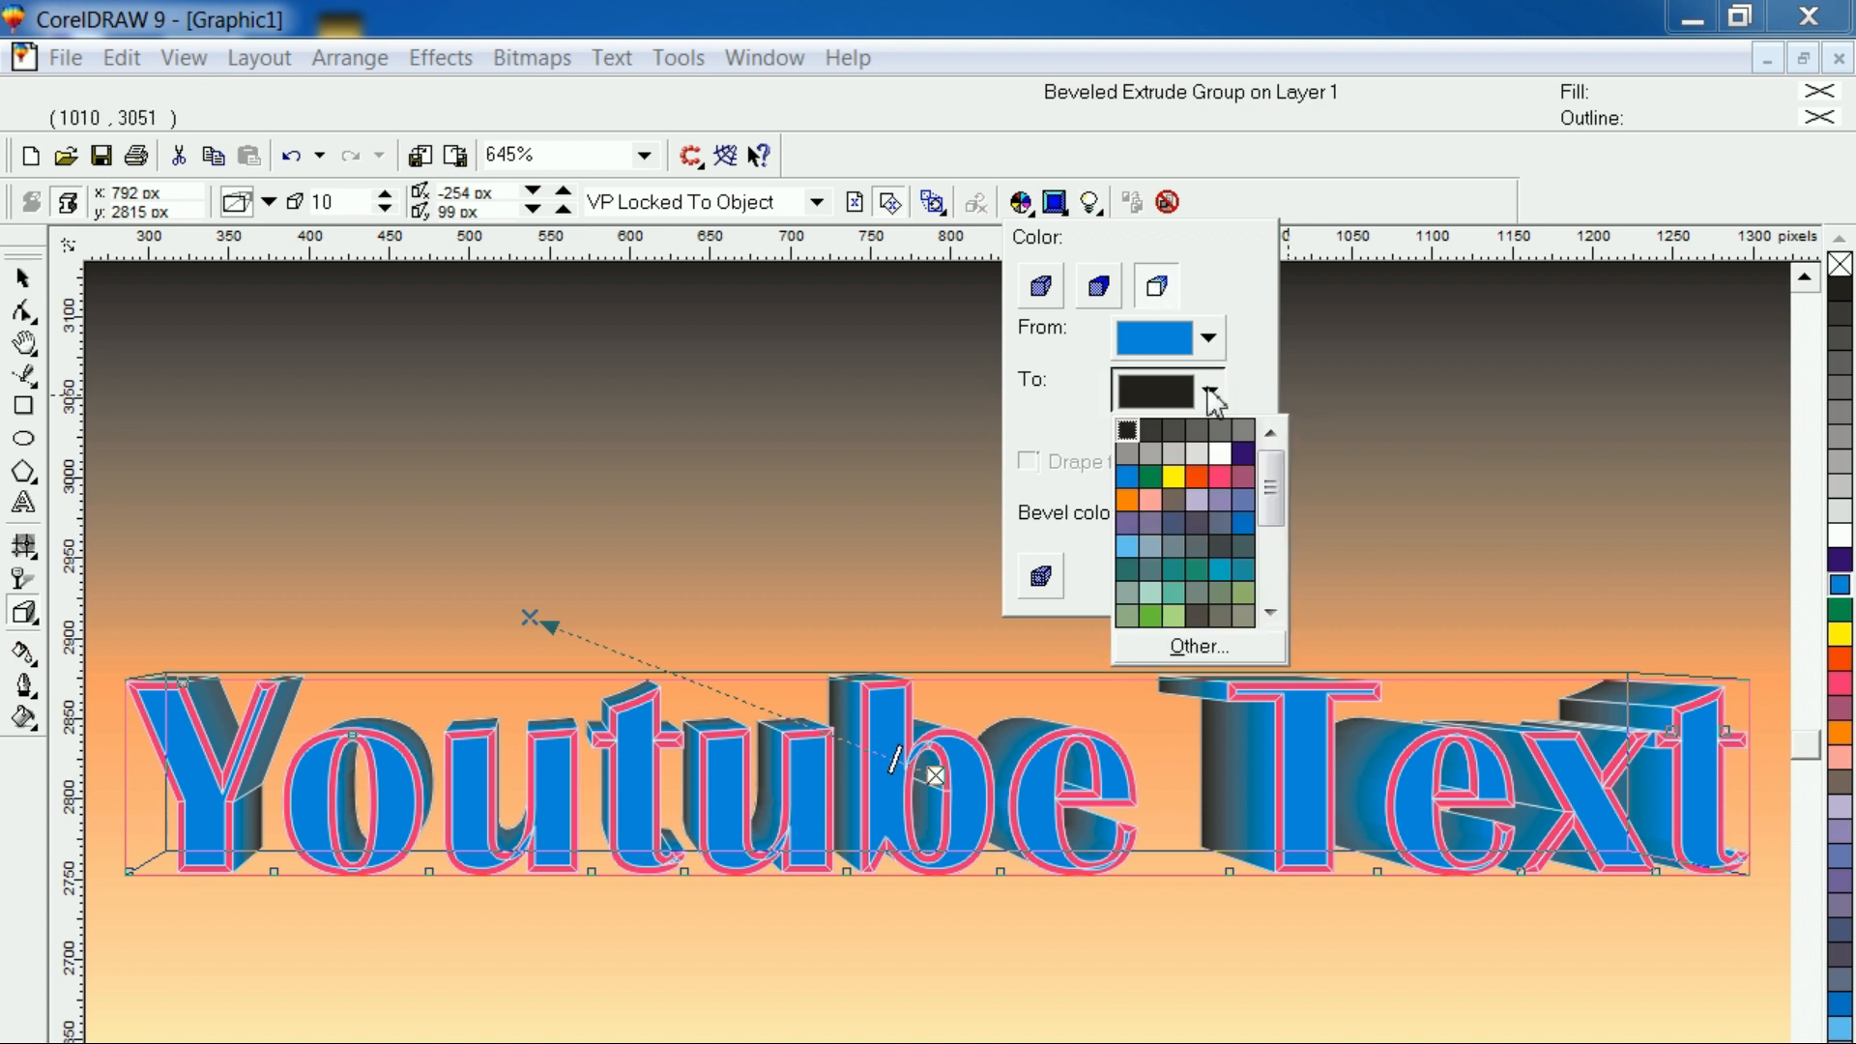
pyautogui.click(1220, 451)
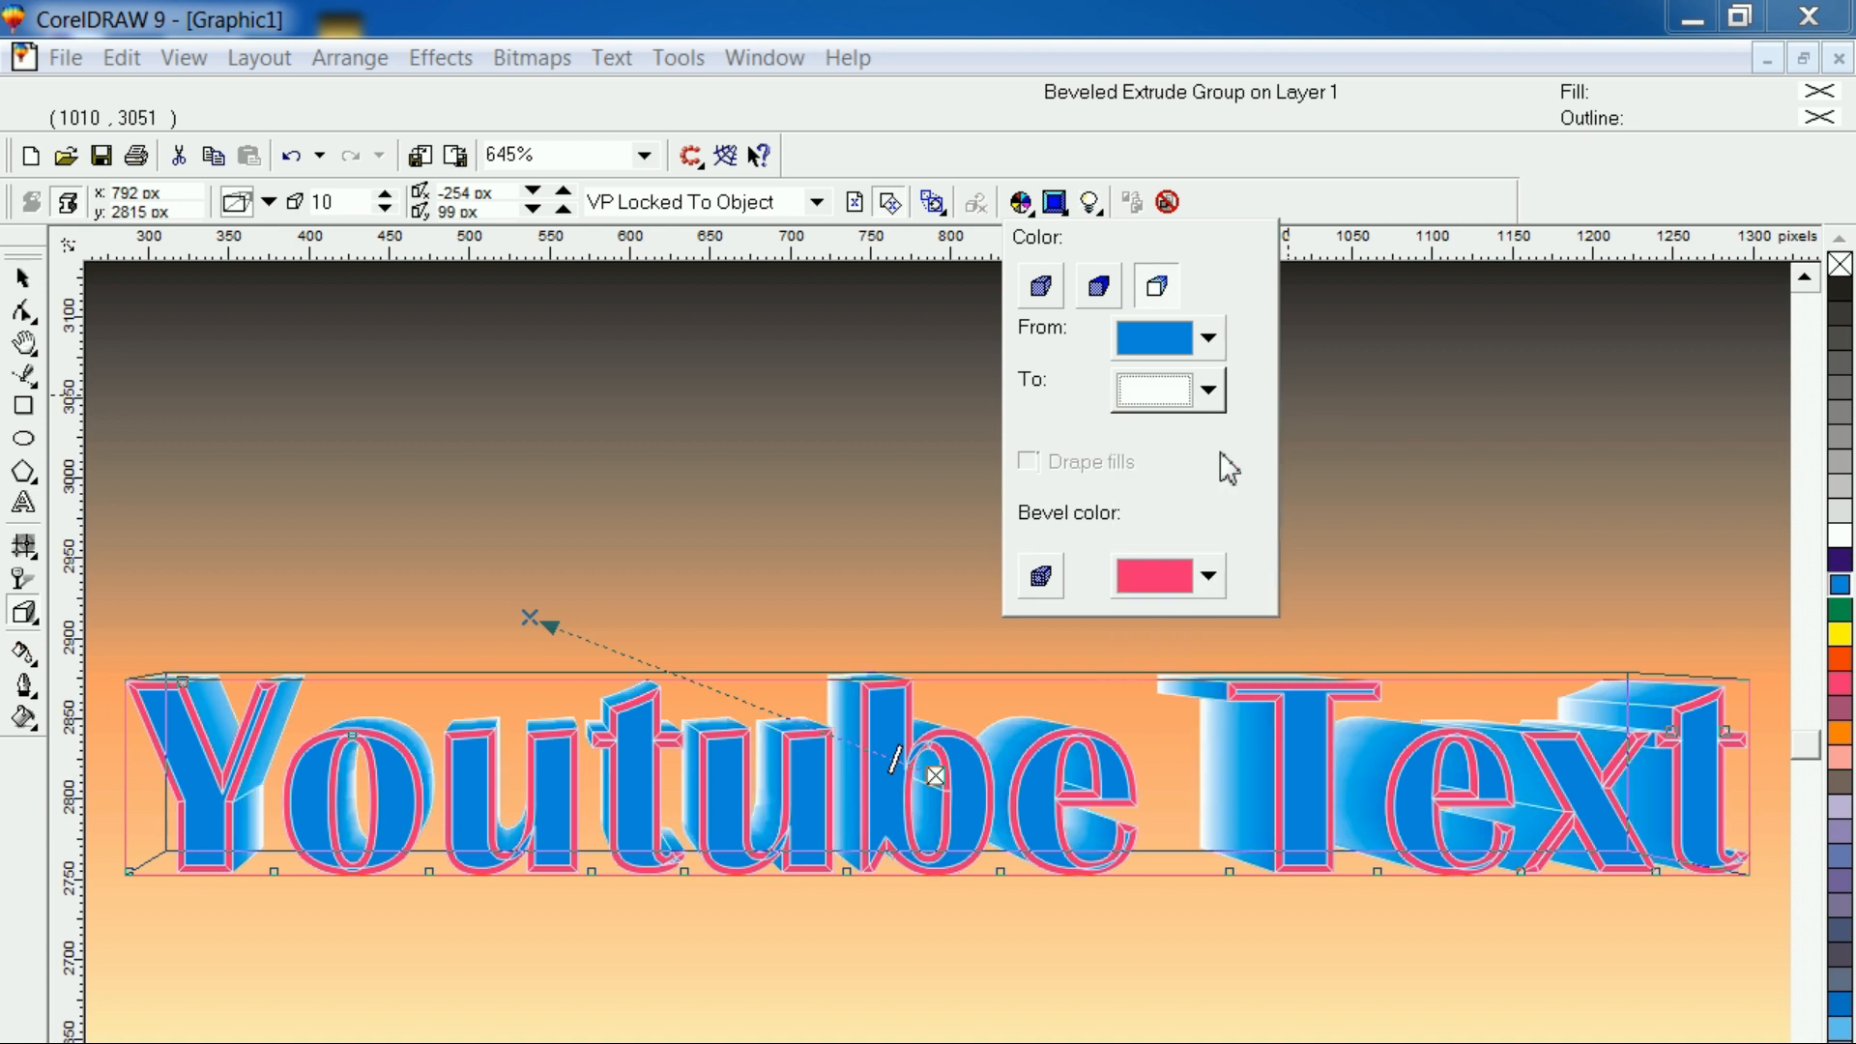
pyautogui.click(850, 994)
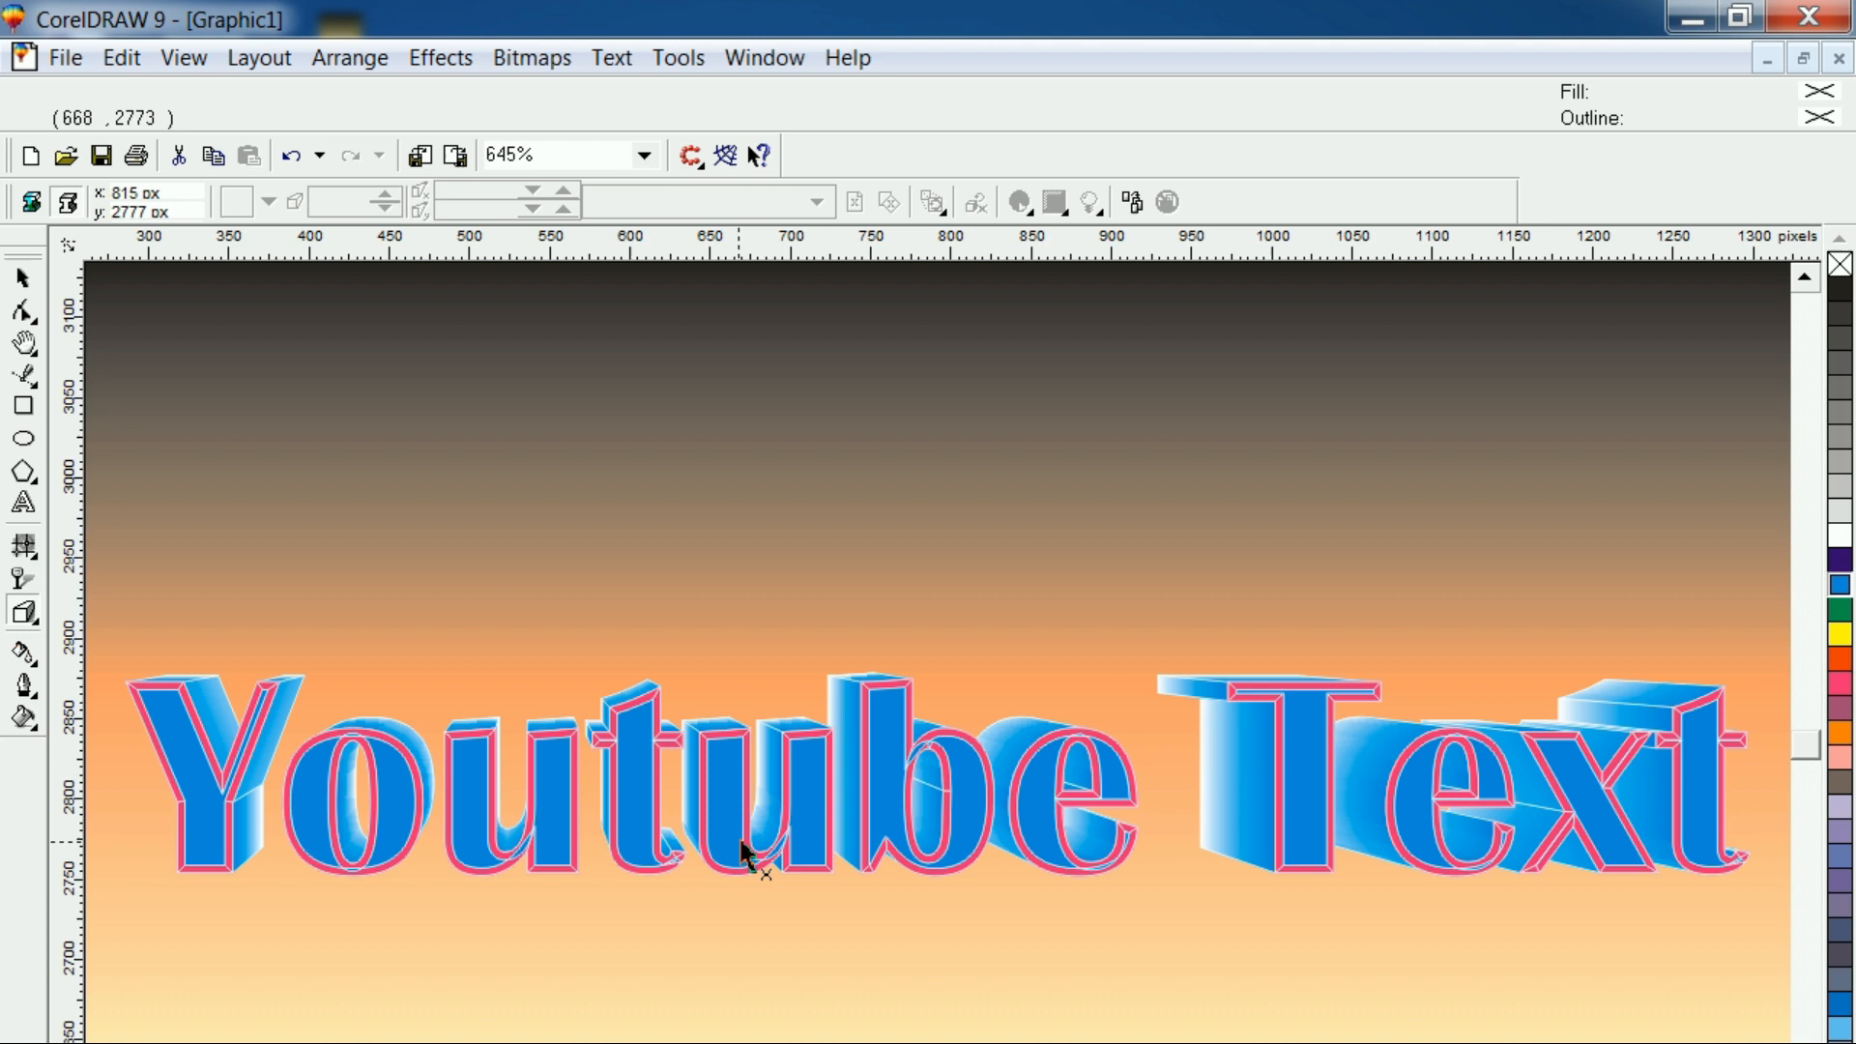
# Move the beveled text to the upper part of the background, at about x 804, y 3001 px
pyautogui.click(21, 280)
pyautogui.moveTo(497, 849); pyautogui.dragTo(523, 559)
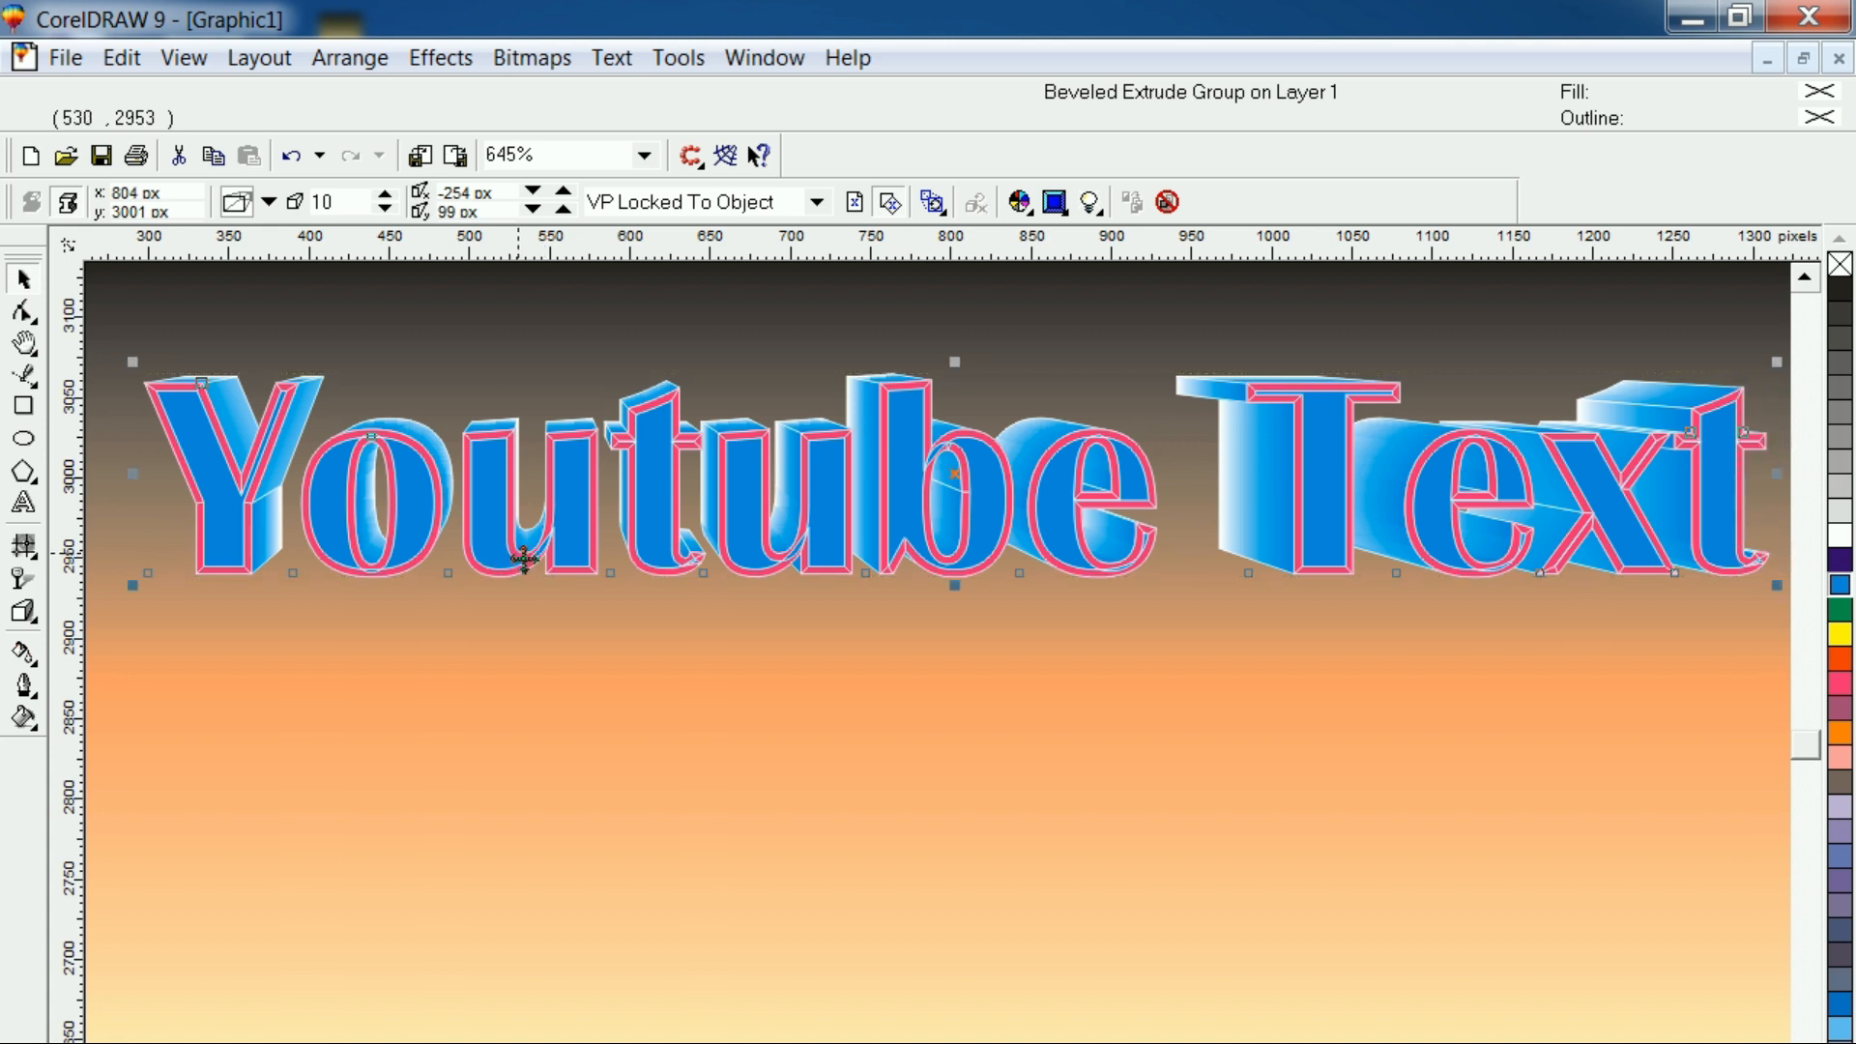
pyautogui.scroll(-1, 523, 559)
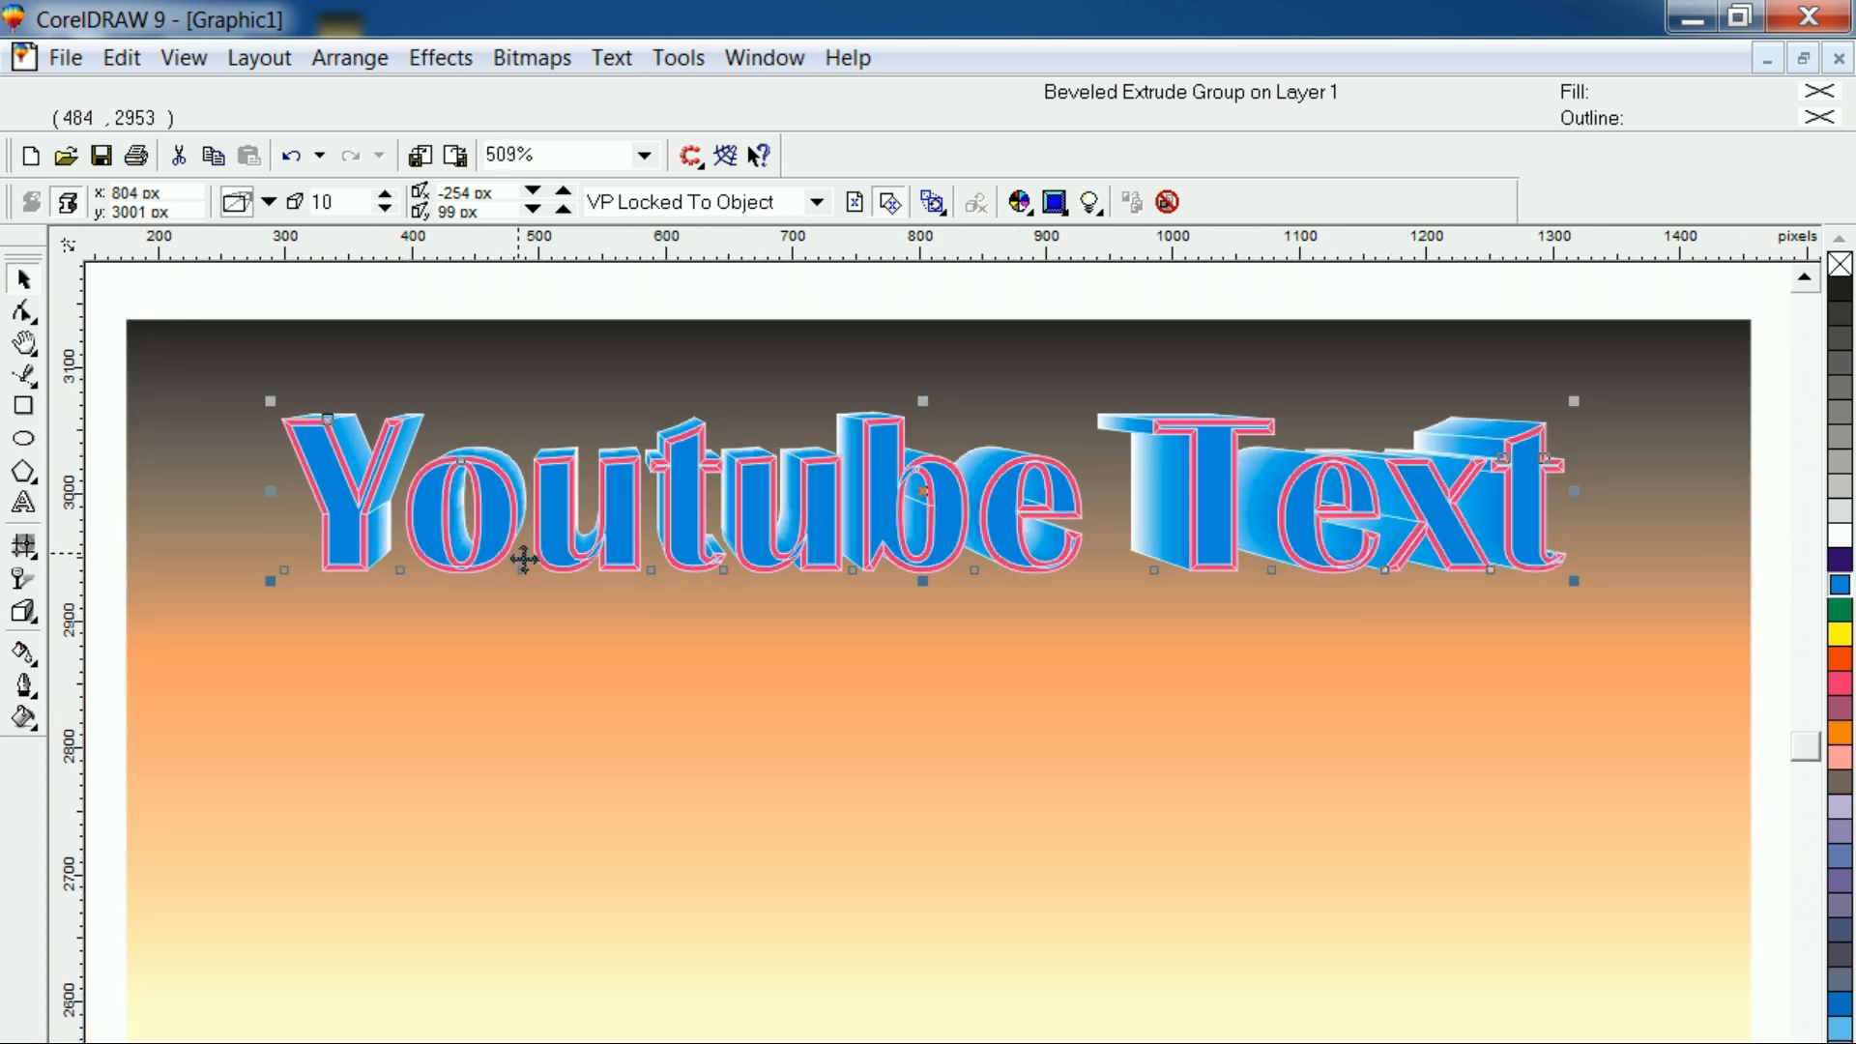